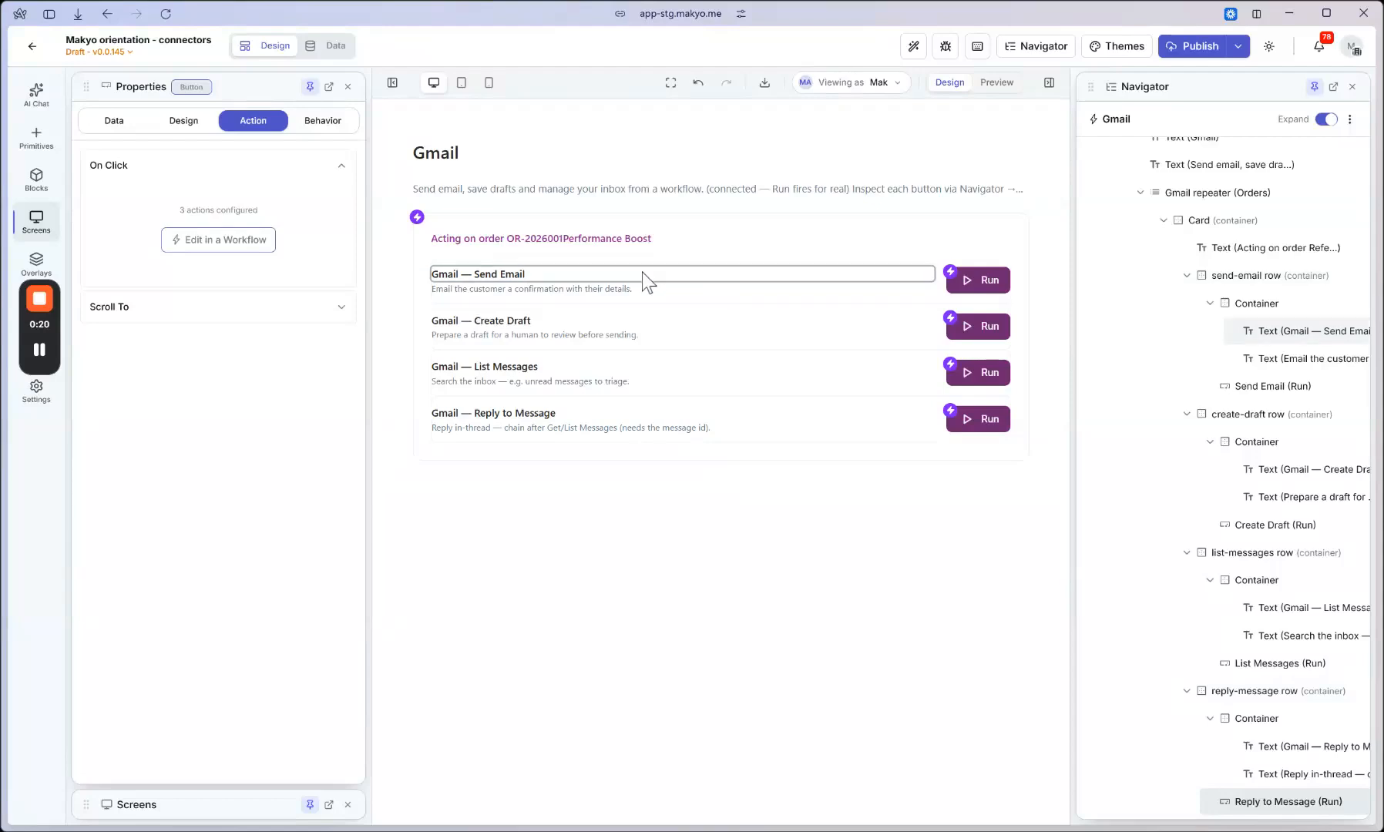
Open the on-click workflow of the Send Email row's Run button and bring up its Gmail - Send Email action settings
click(986, 284)
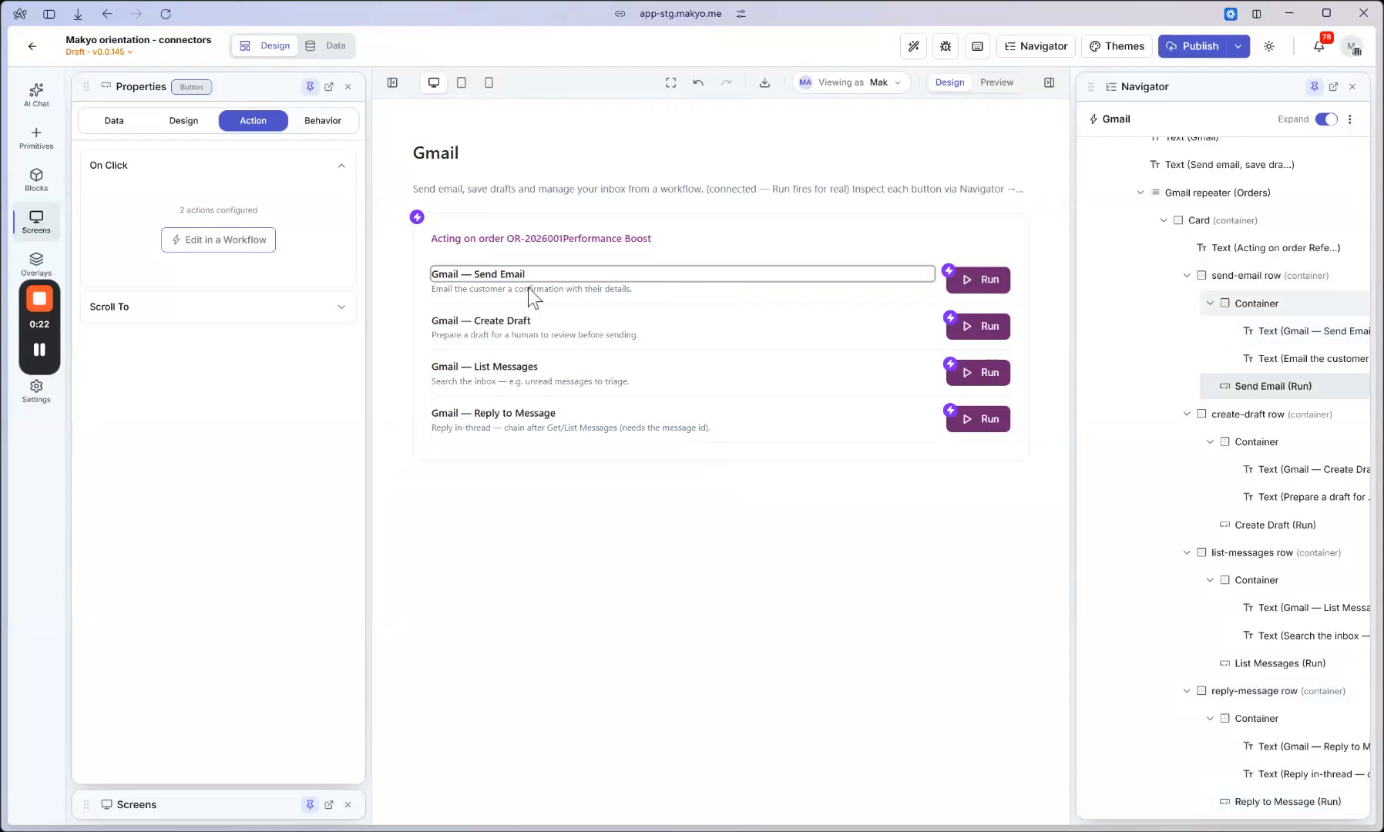
click(216, 243)
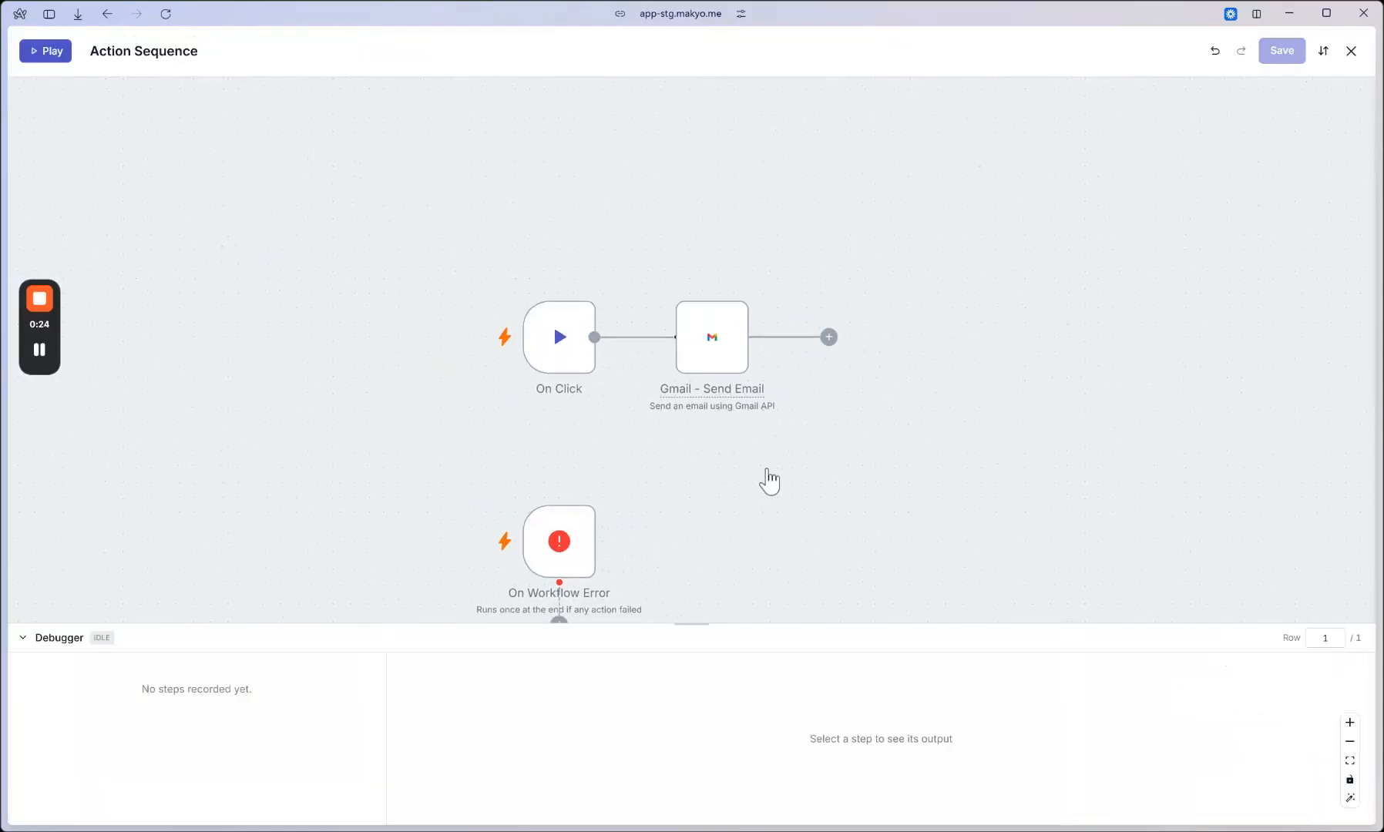
click(707, 359)
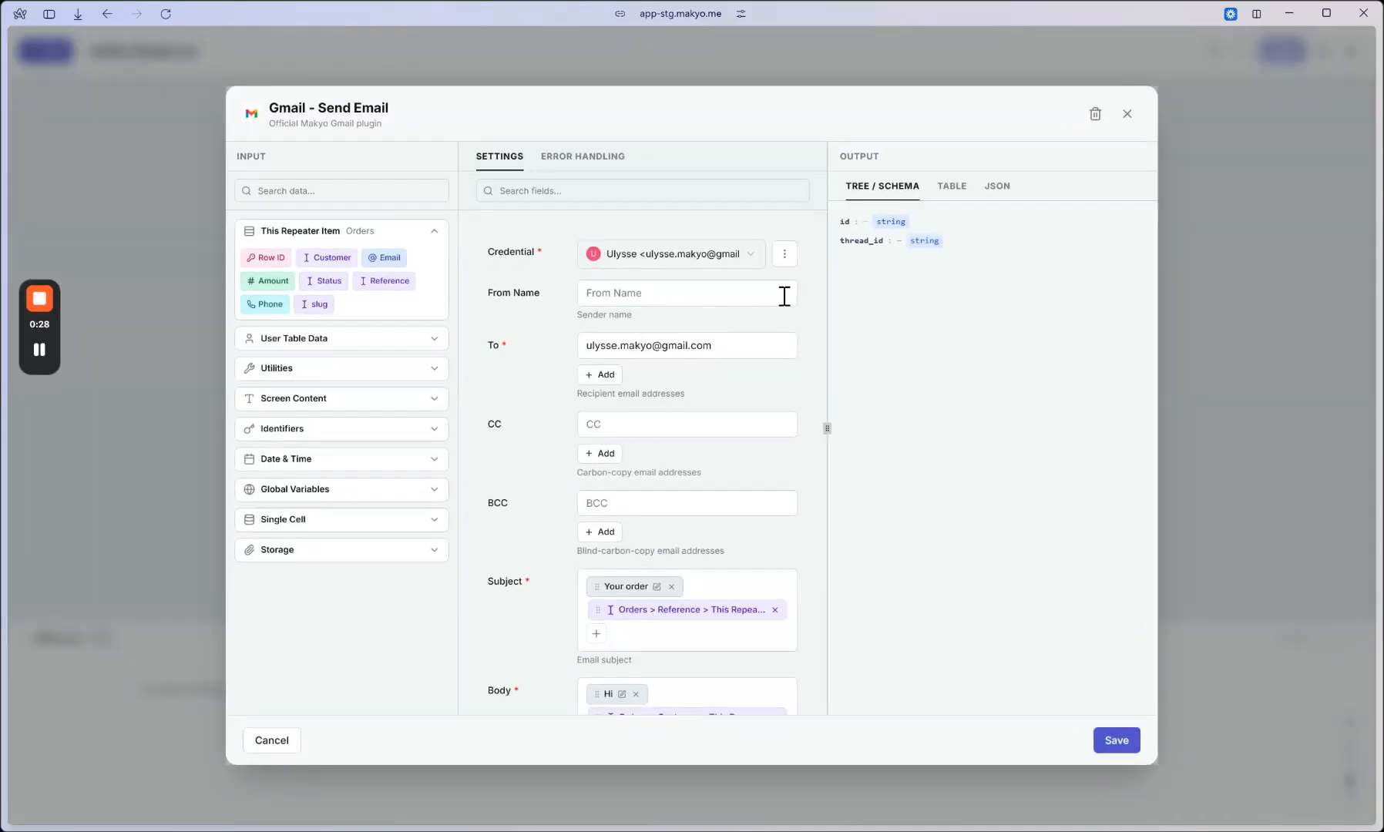
View the credential choices and the dialog for connecting another Gmail account, and close it without authorizing
click(748, 263)
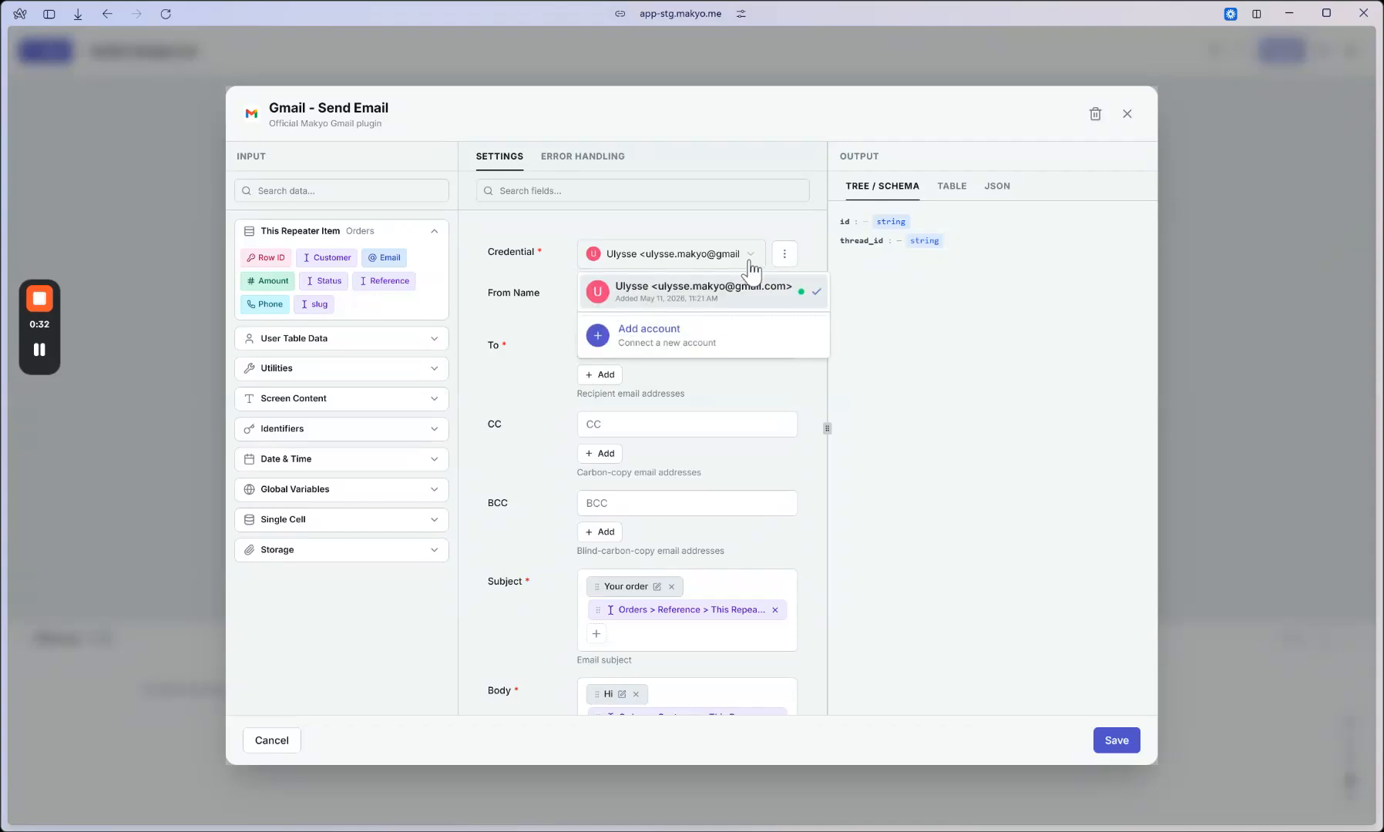
click(709, 347)
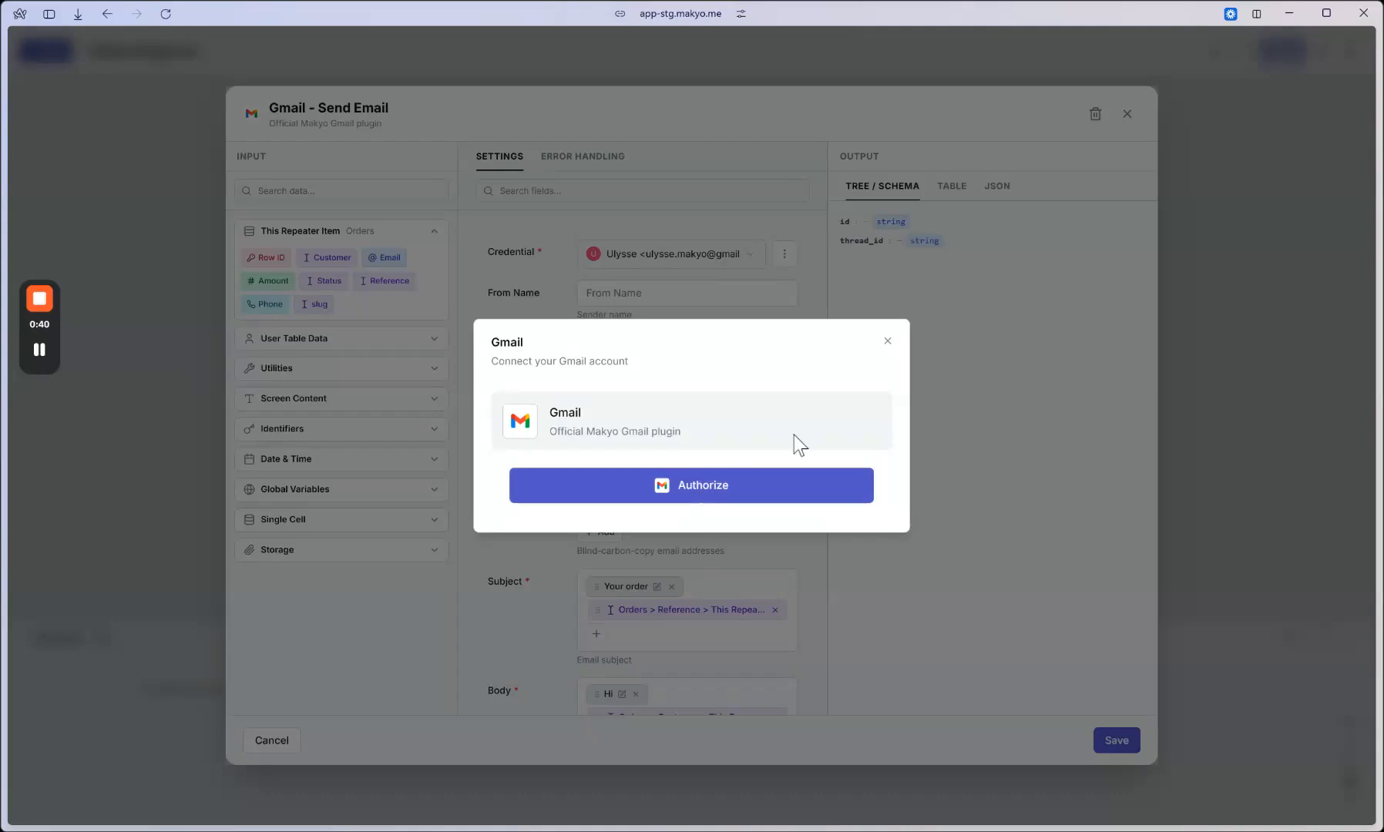
click(888, 342)
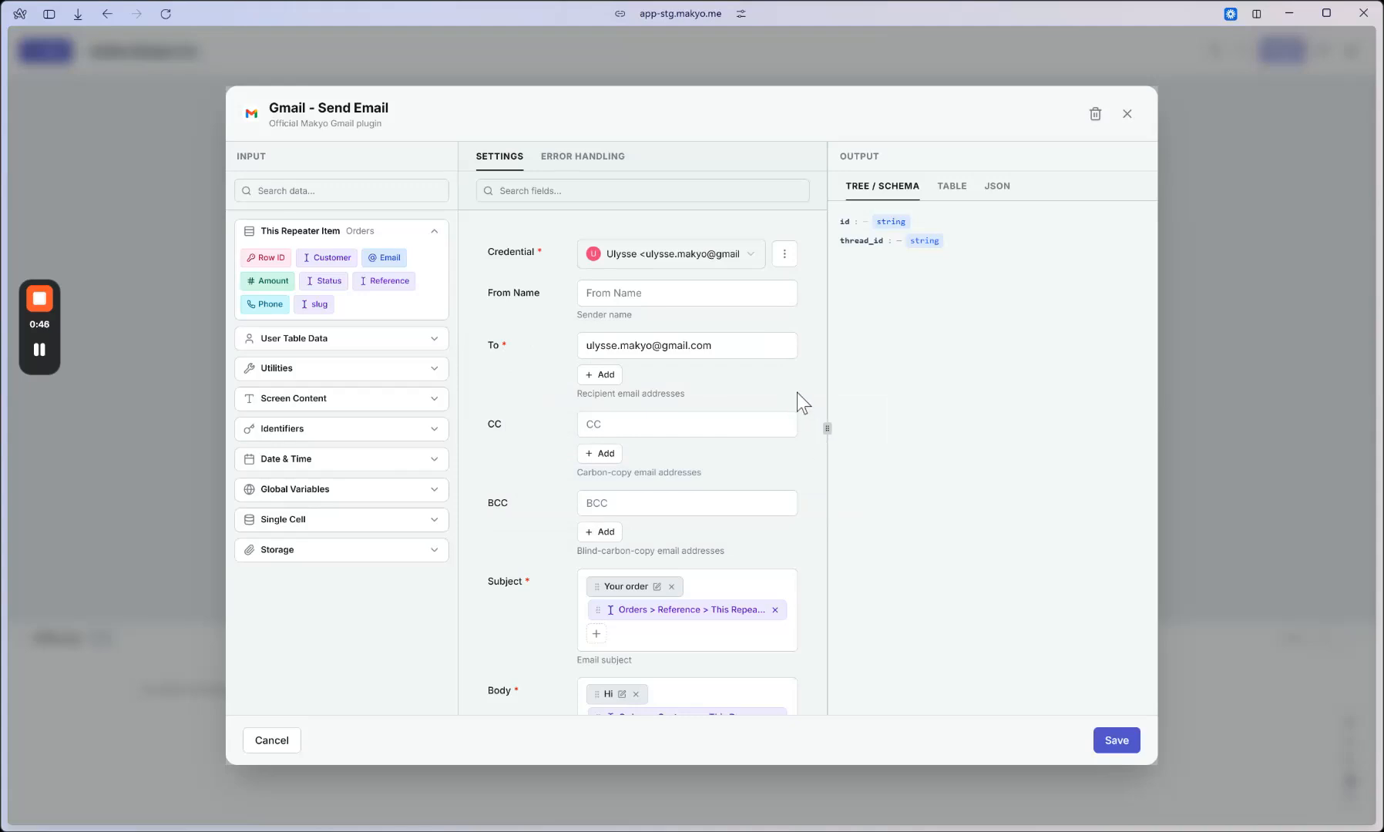
Review the Send Email action's recipient, subject, body and HTML Body choices, and save the action
triple_click(748, 345)
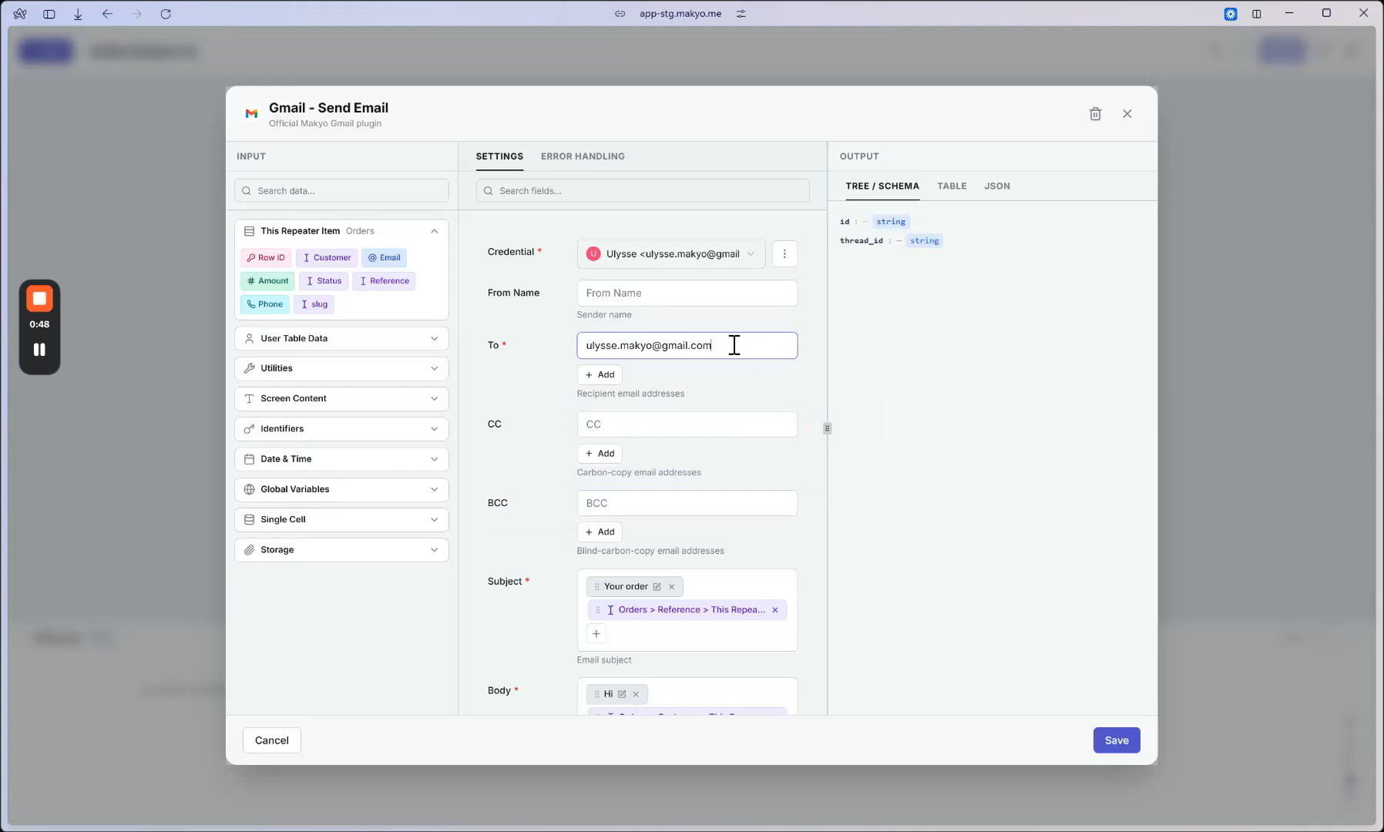
click(881, 374)
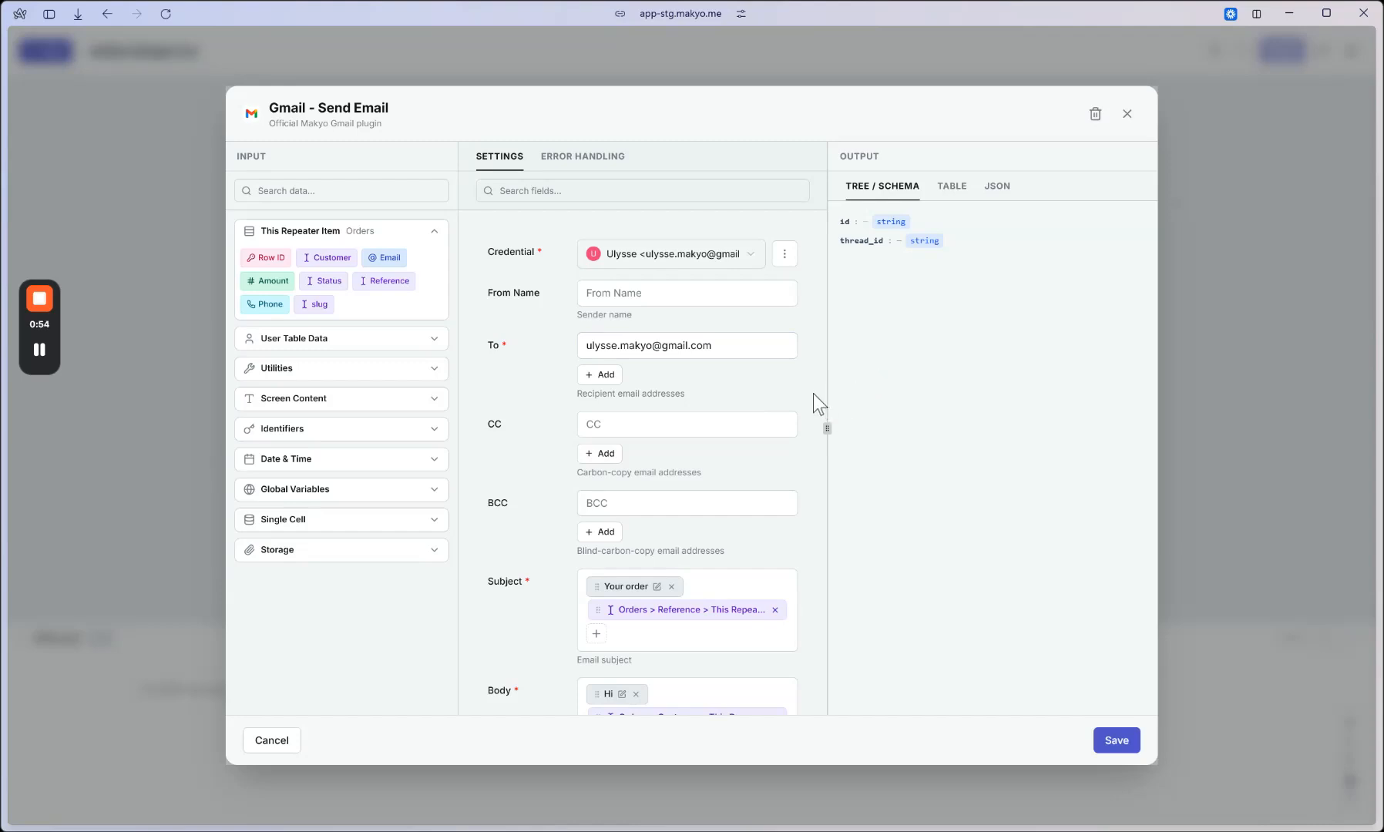
scroll(813, 392, down, 5)
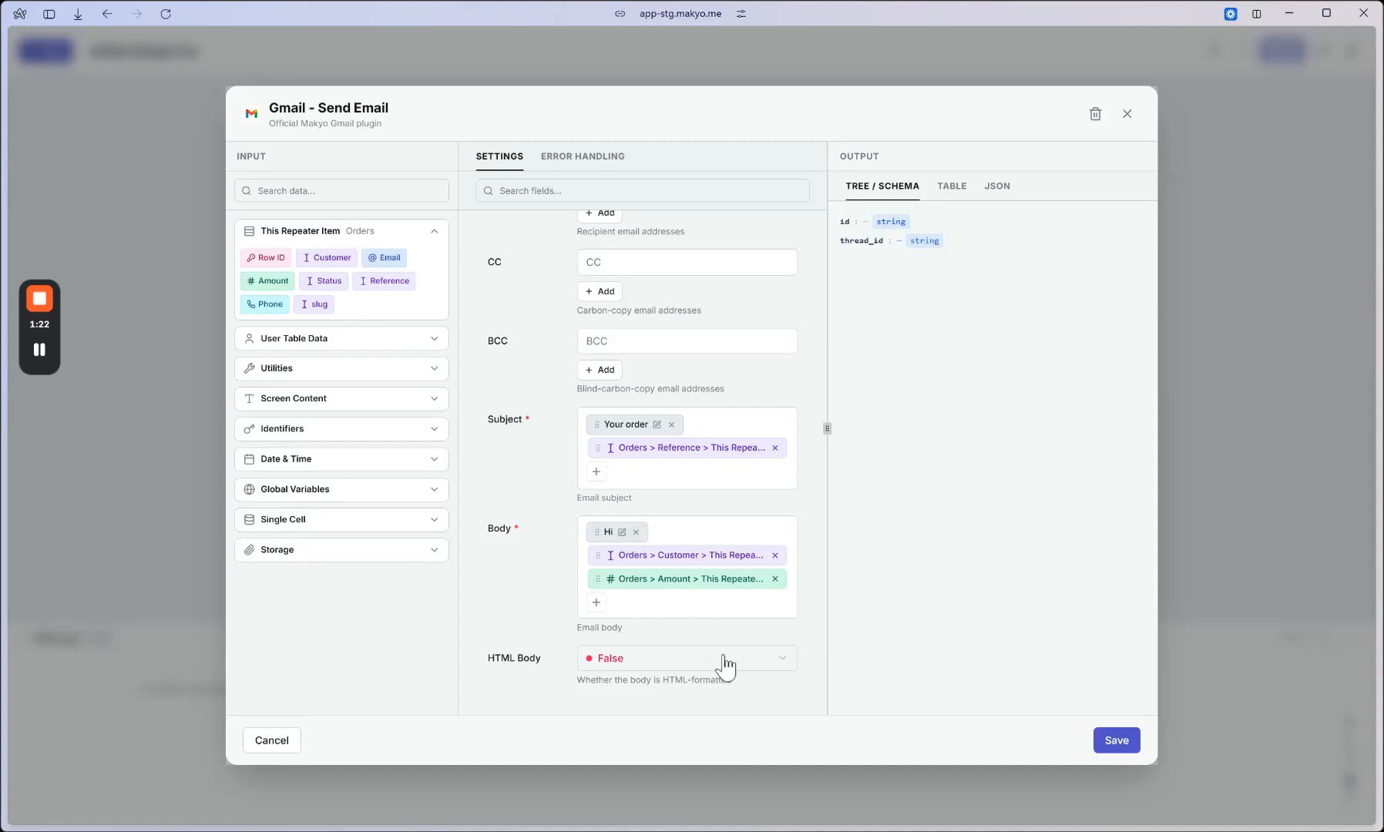
click(786, 660)
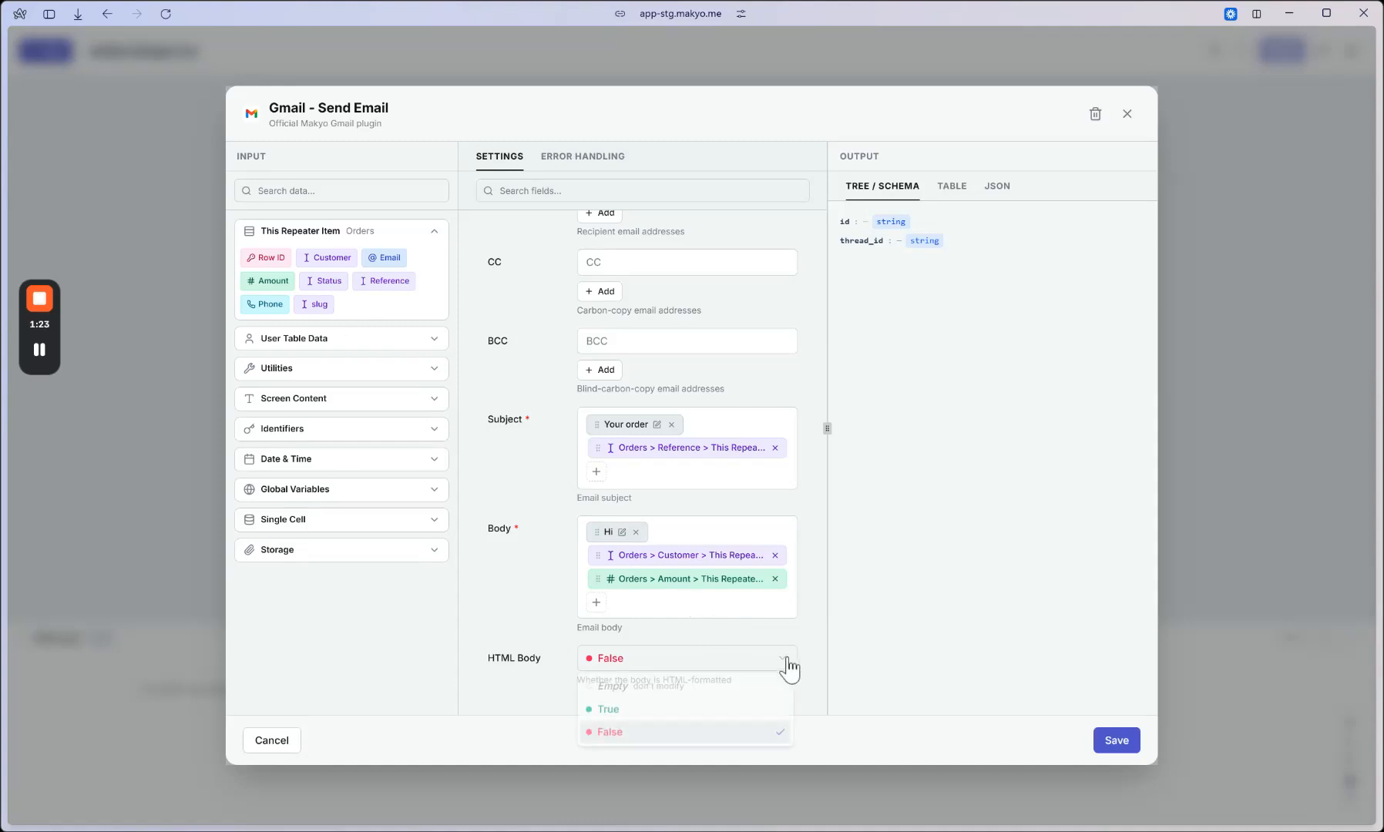
click(815, 627)
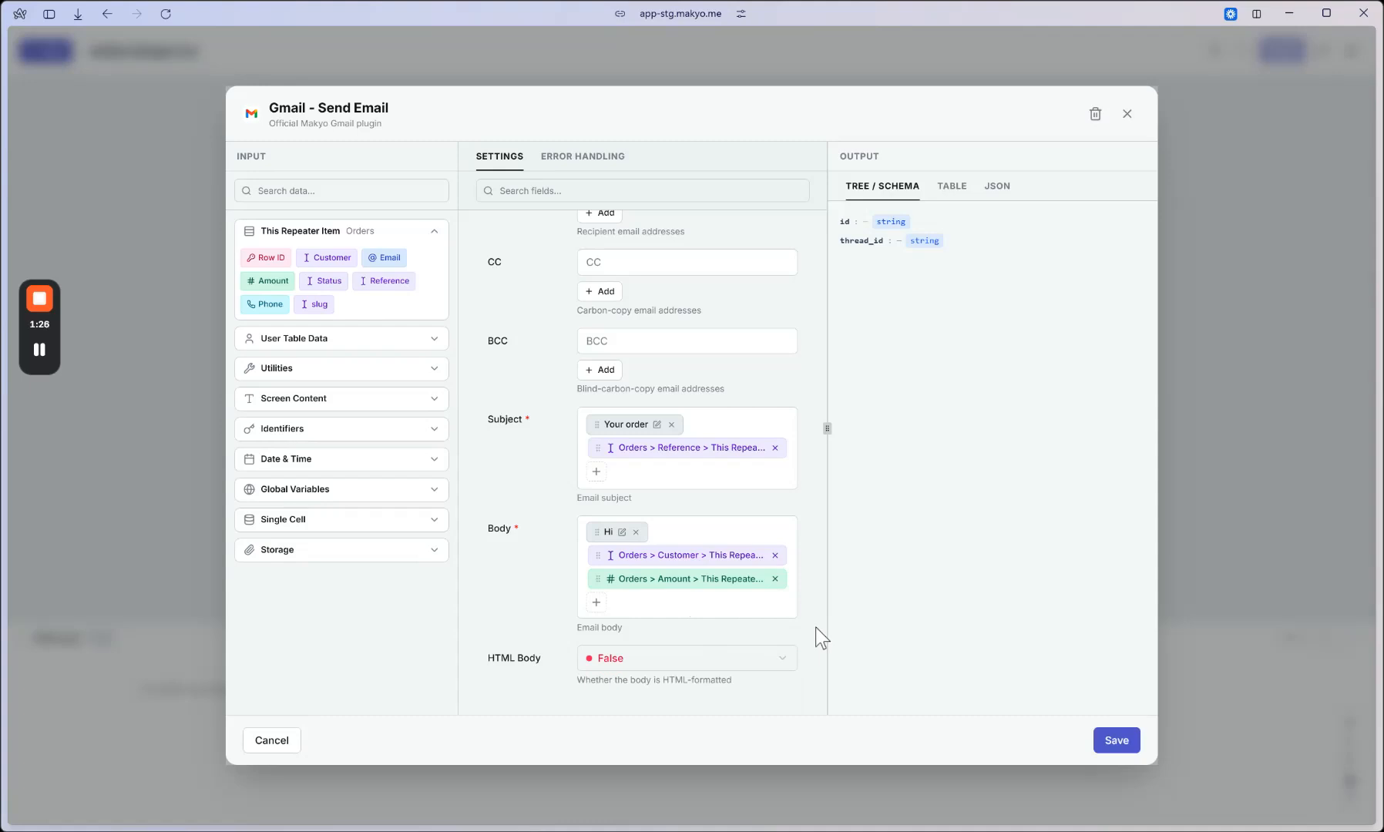
click(1114, 741)
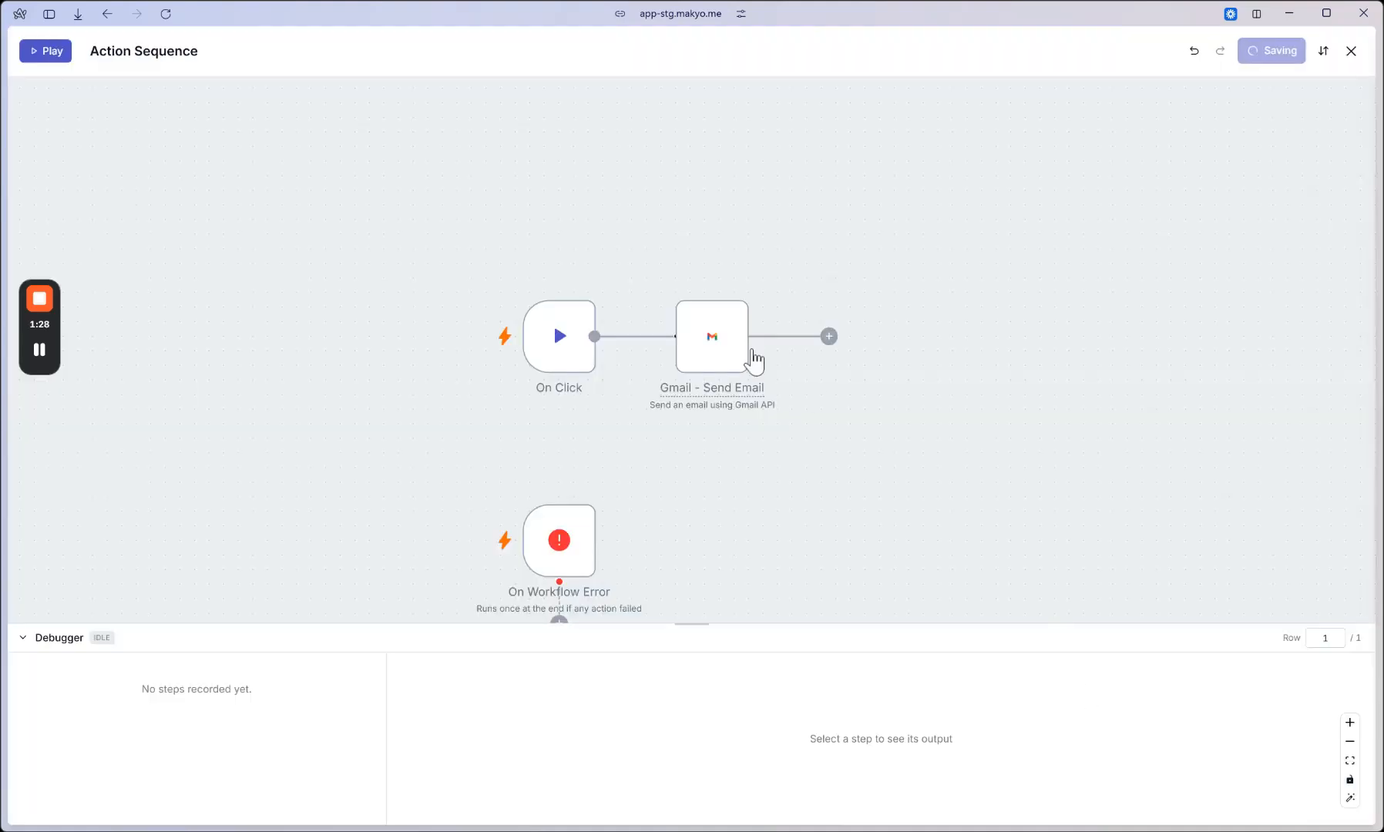
Run the Send Email workflow and examine the id and thread_id in the debugger output
click(54, 55)
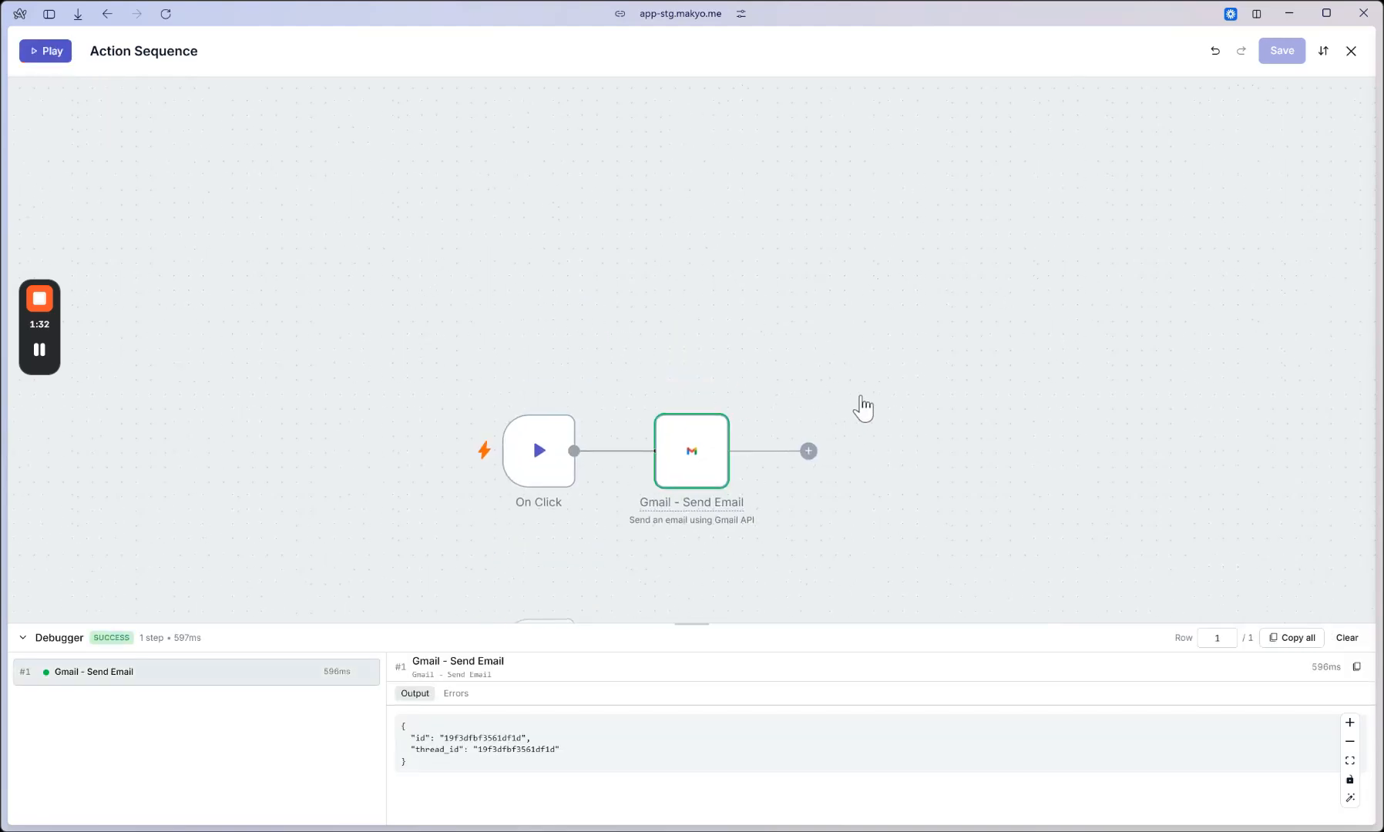
drag(860, 409, 879, 289)
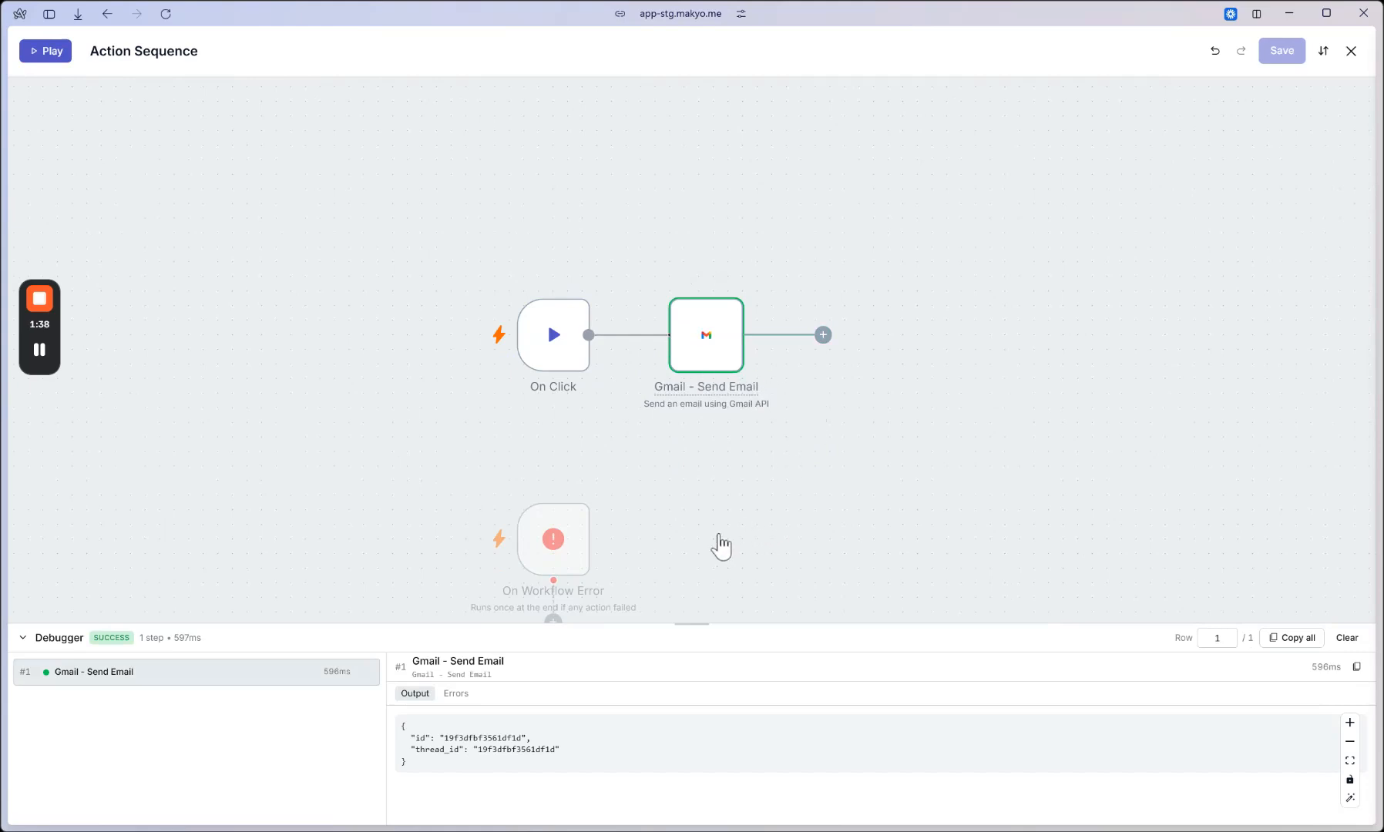
double_click(466, 738)
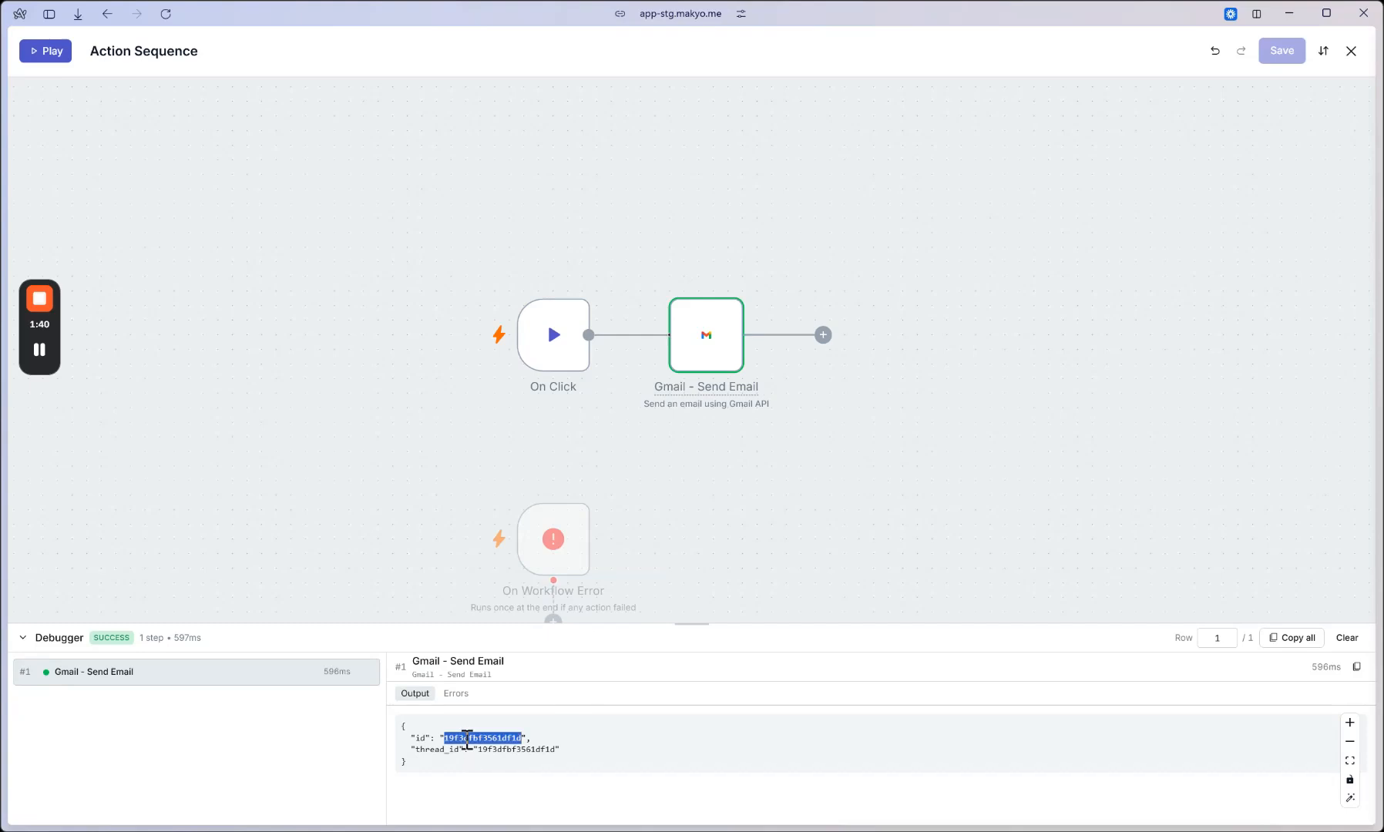
double_click(491, 750)
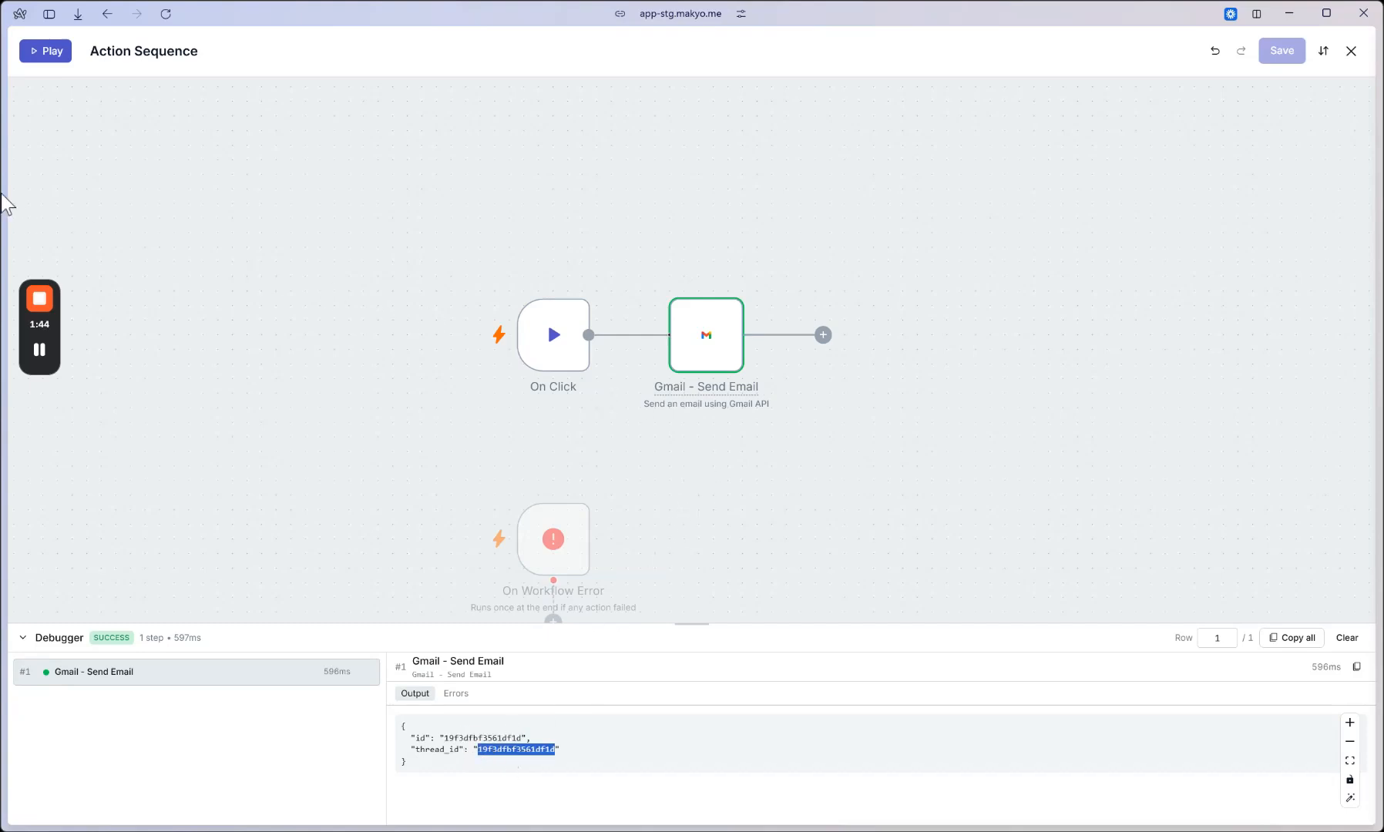
Switch to Gmail, refresh the from:makyo search results, read the newest order email and return to the list
mouse_move(5, 206)
click(85, 739)
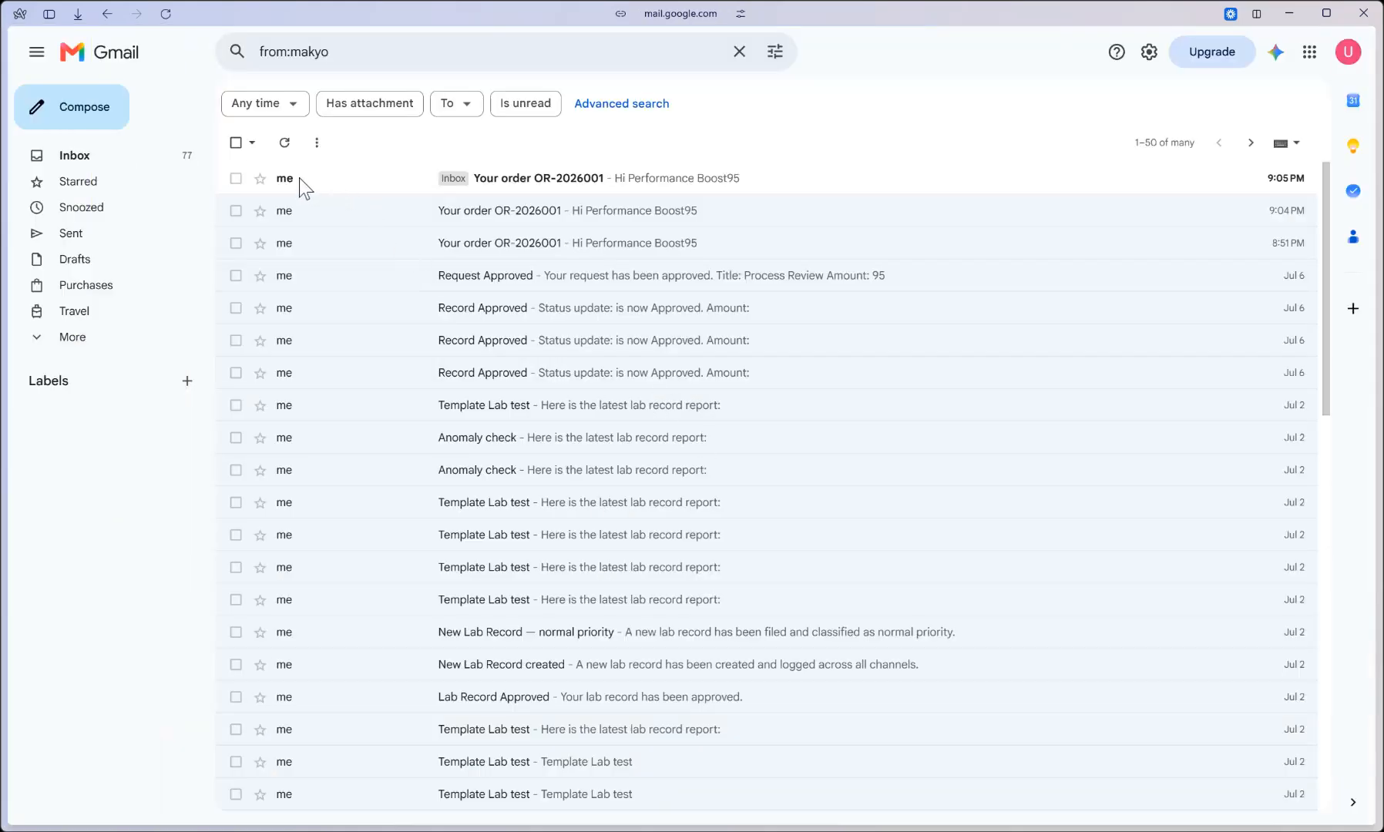
click(165, 15)
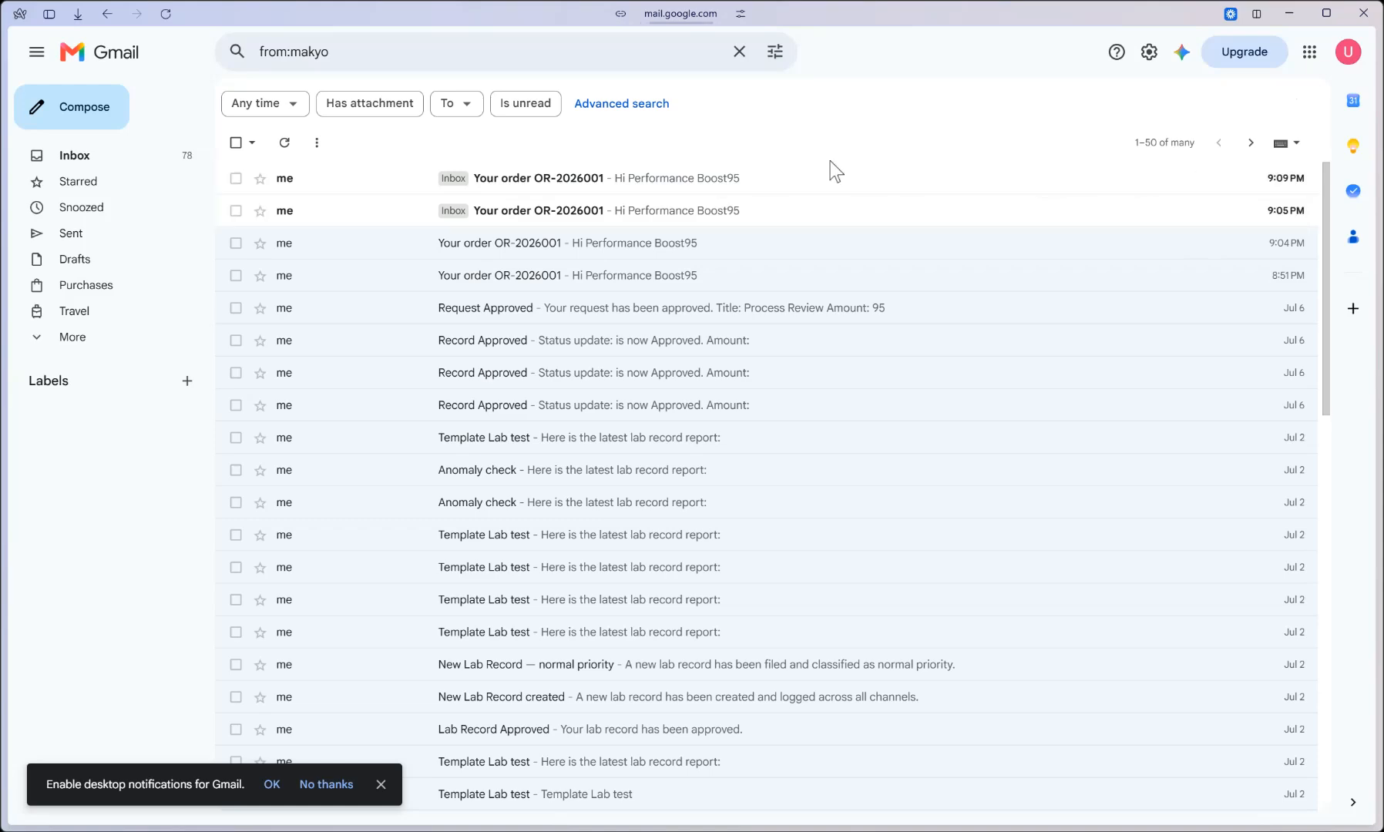
click(744, 185)
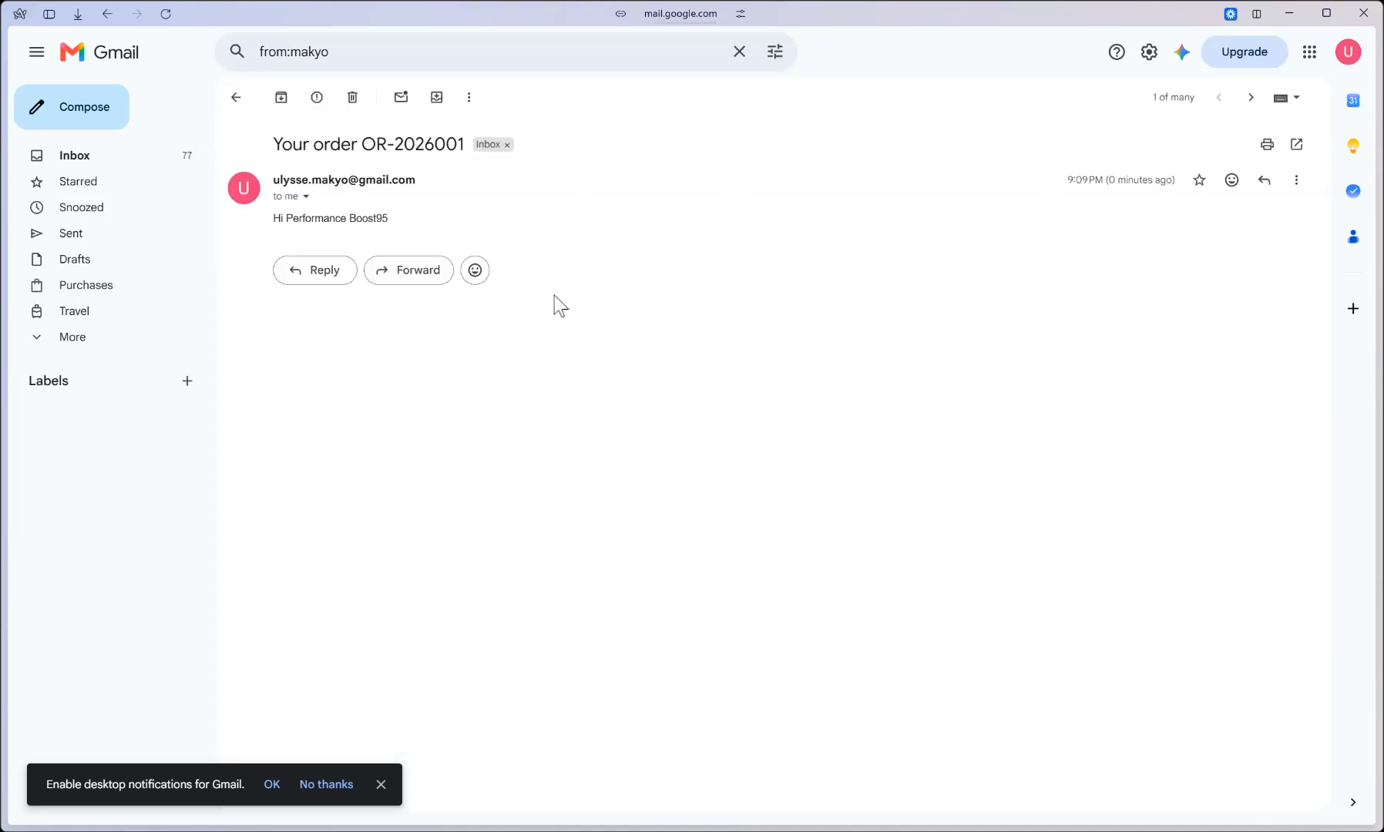
click(102, 15)
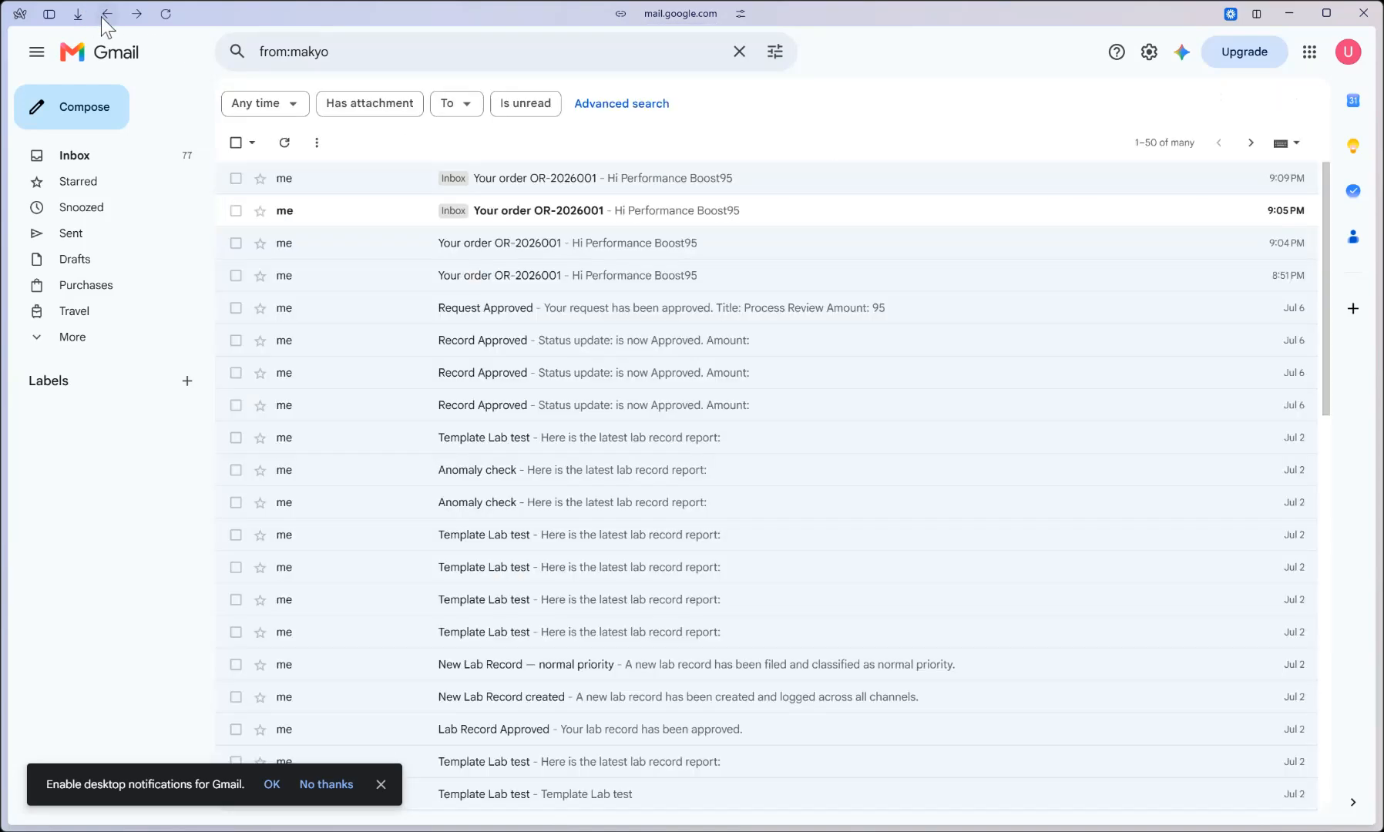
Switch back to the Makyo App, close the Send Email workflow, and open the Gmail - Create Draft action settings from its row's Run button
mouse_move(4, 216)
click(70, 771)
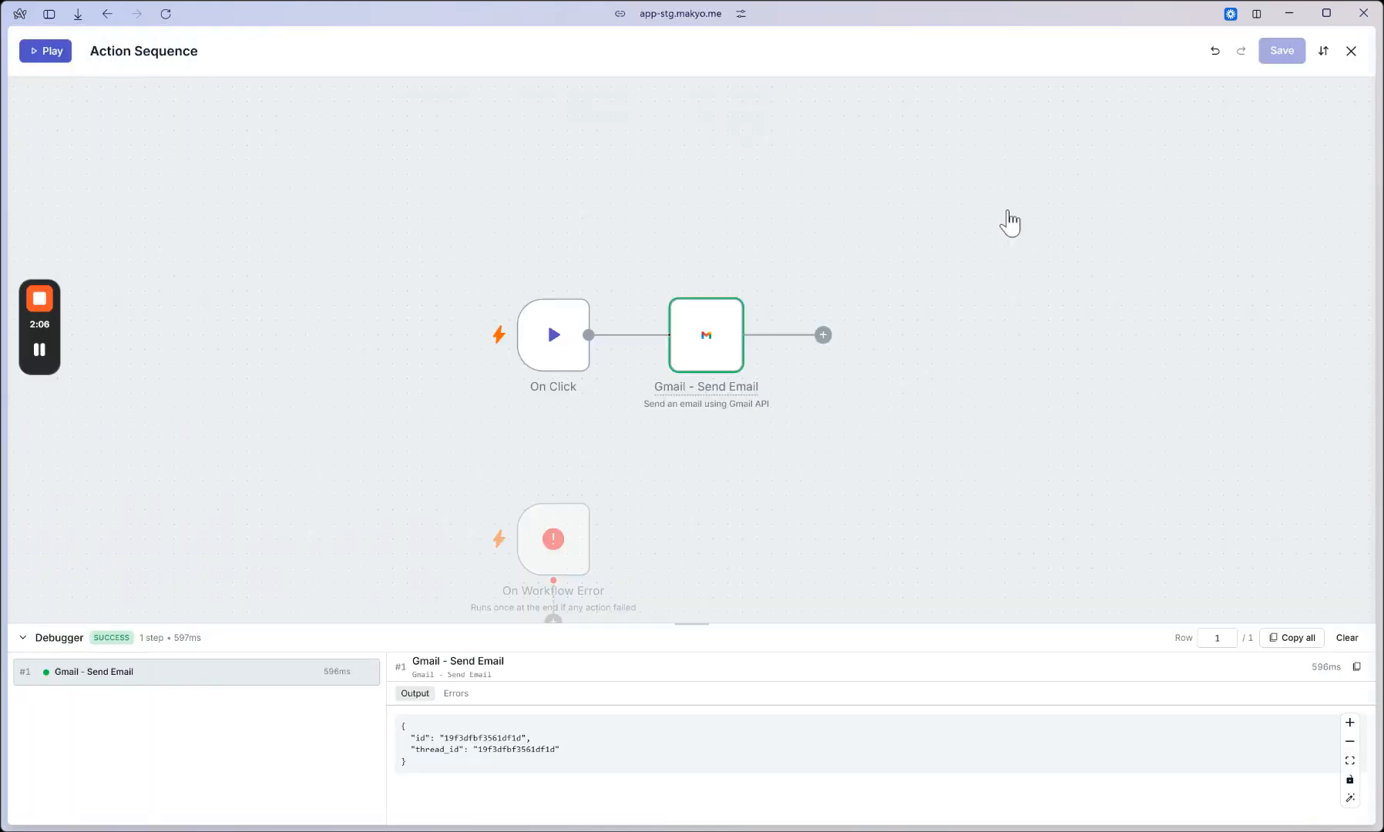
click(1351, 51)
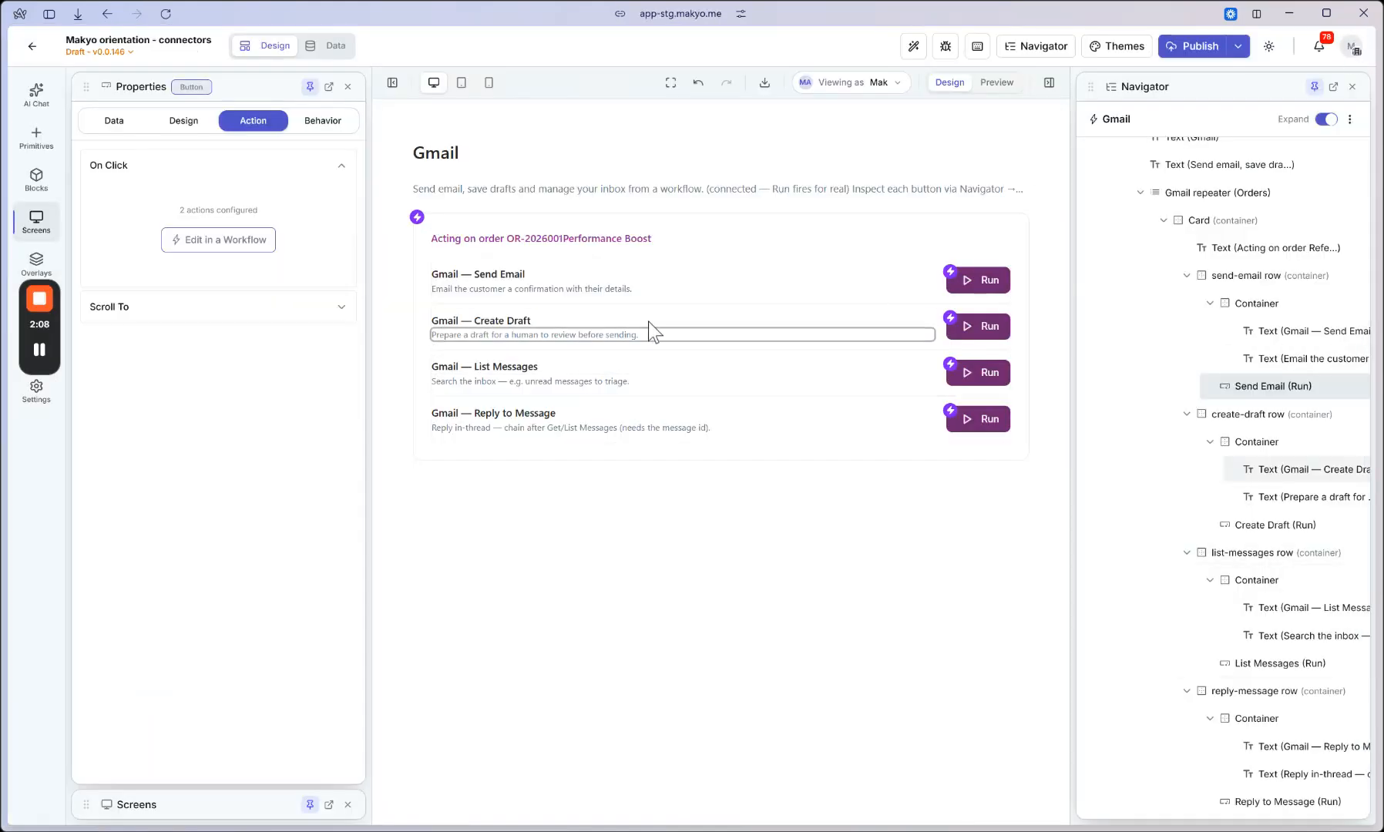
click(986, 336)
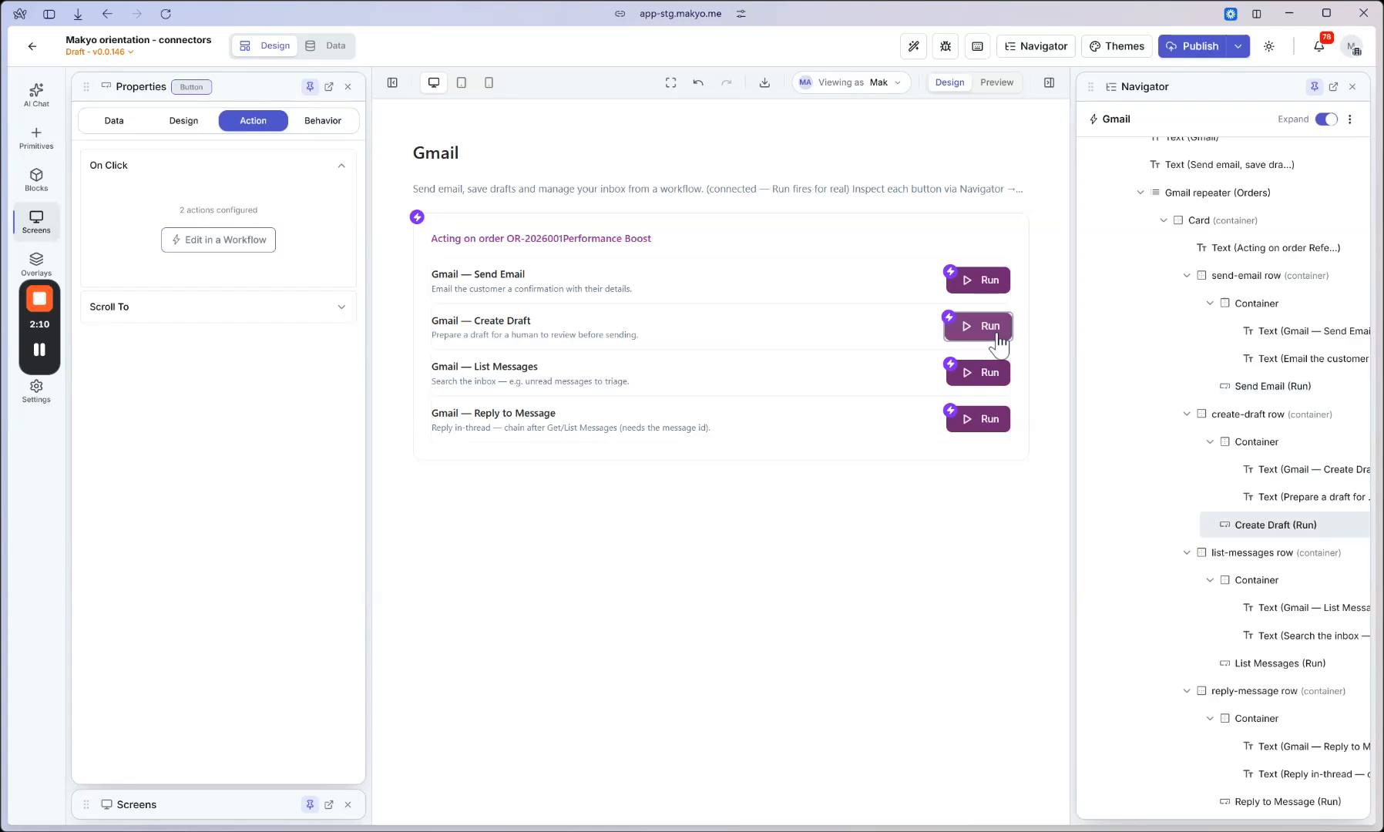
click(255, 243)
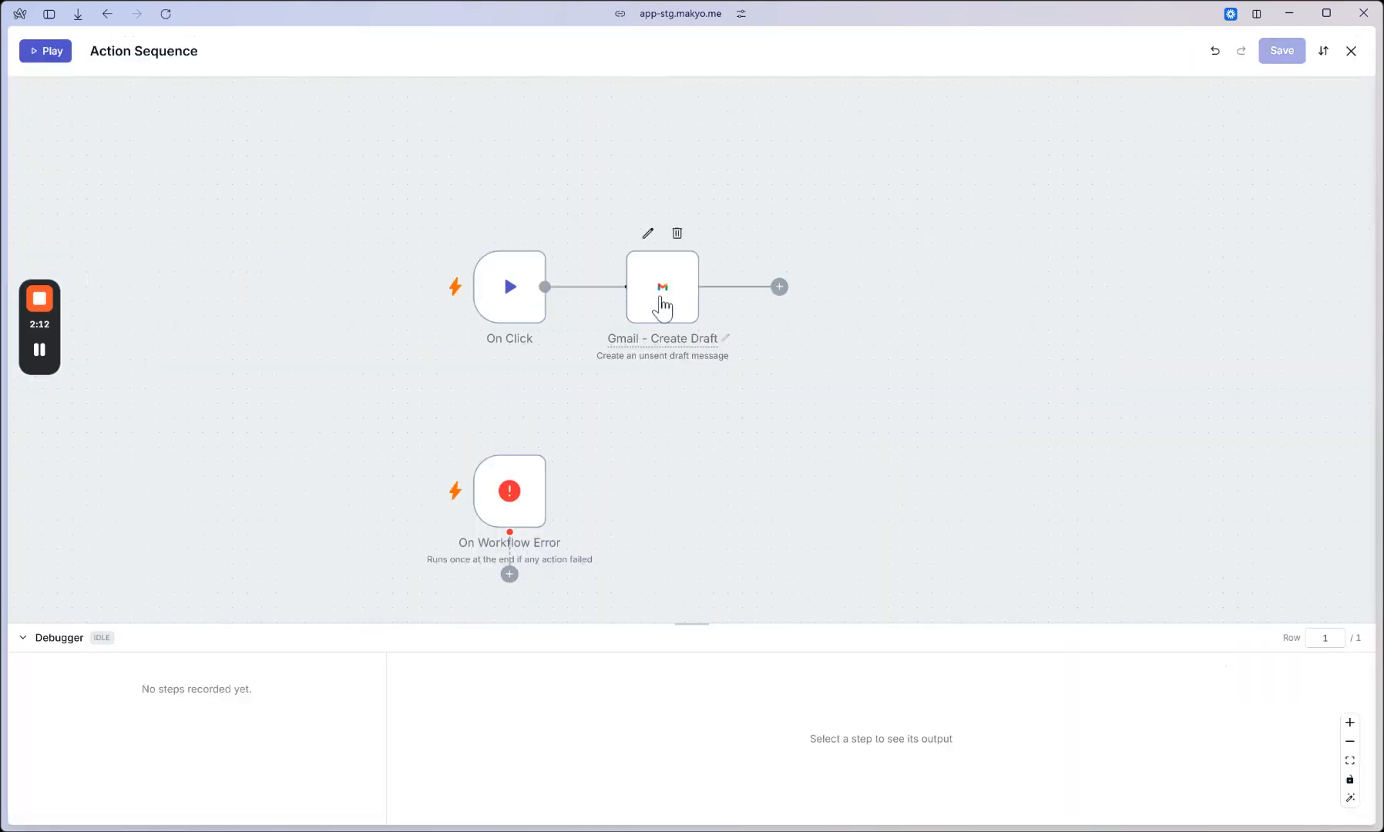
click(663, 309)
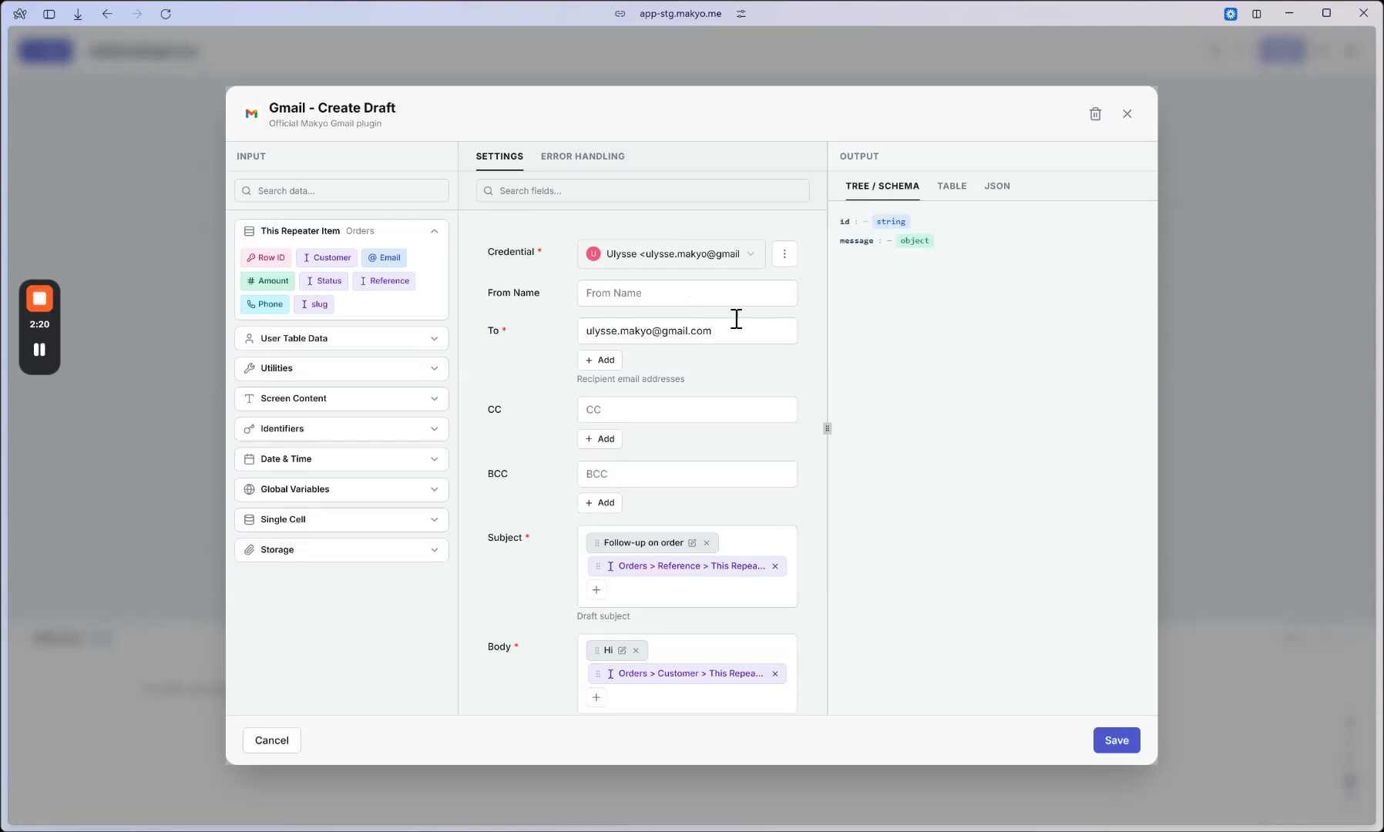
Test the Create Draft action to capture its output schema, examine the message id and threadId, and save the action
scroll(793, 381, down, 2)
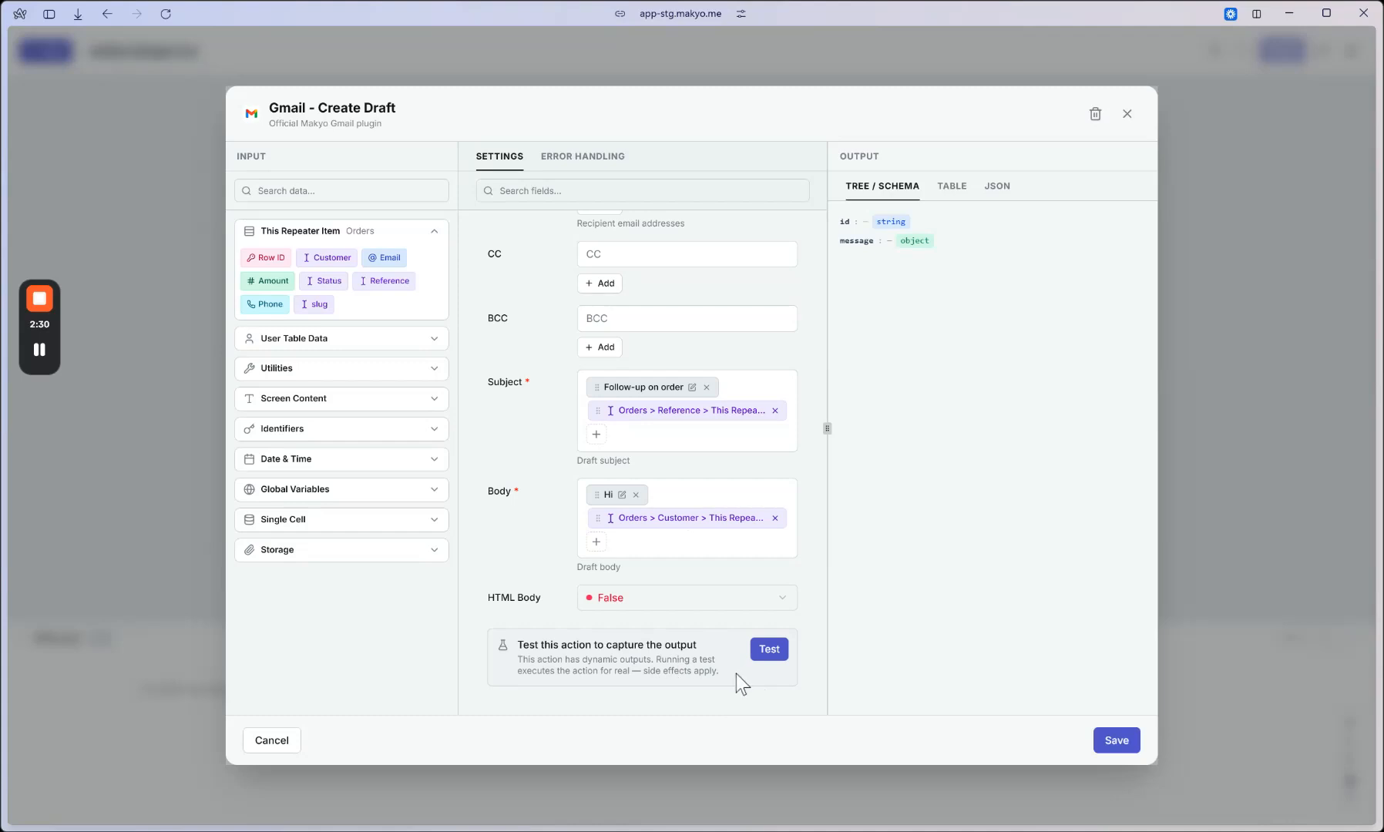
click(769, 650)
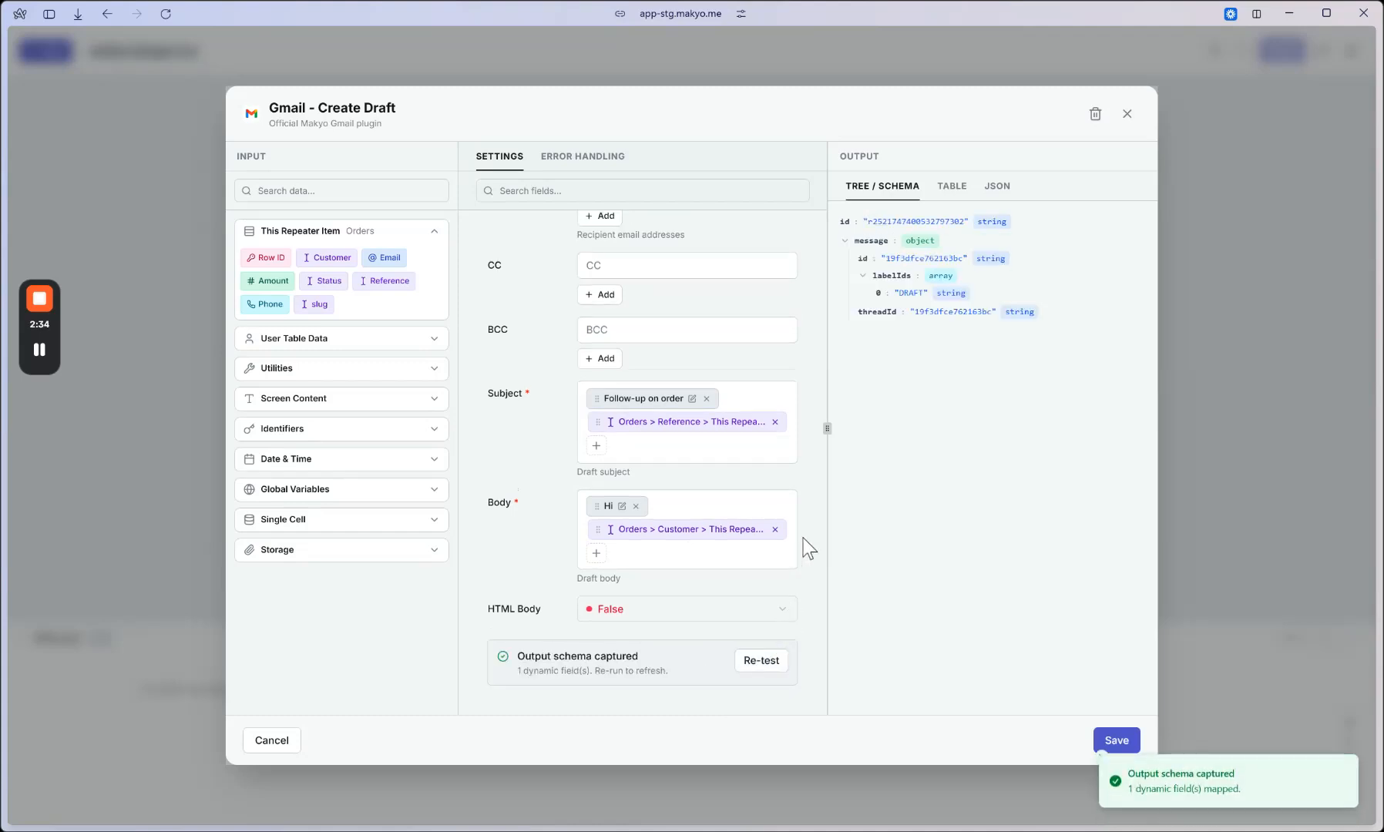
double_click(925, 259)
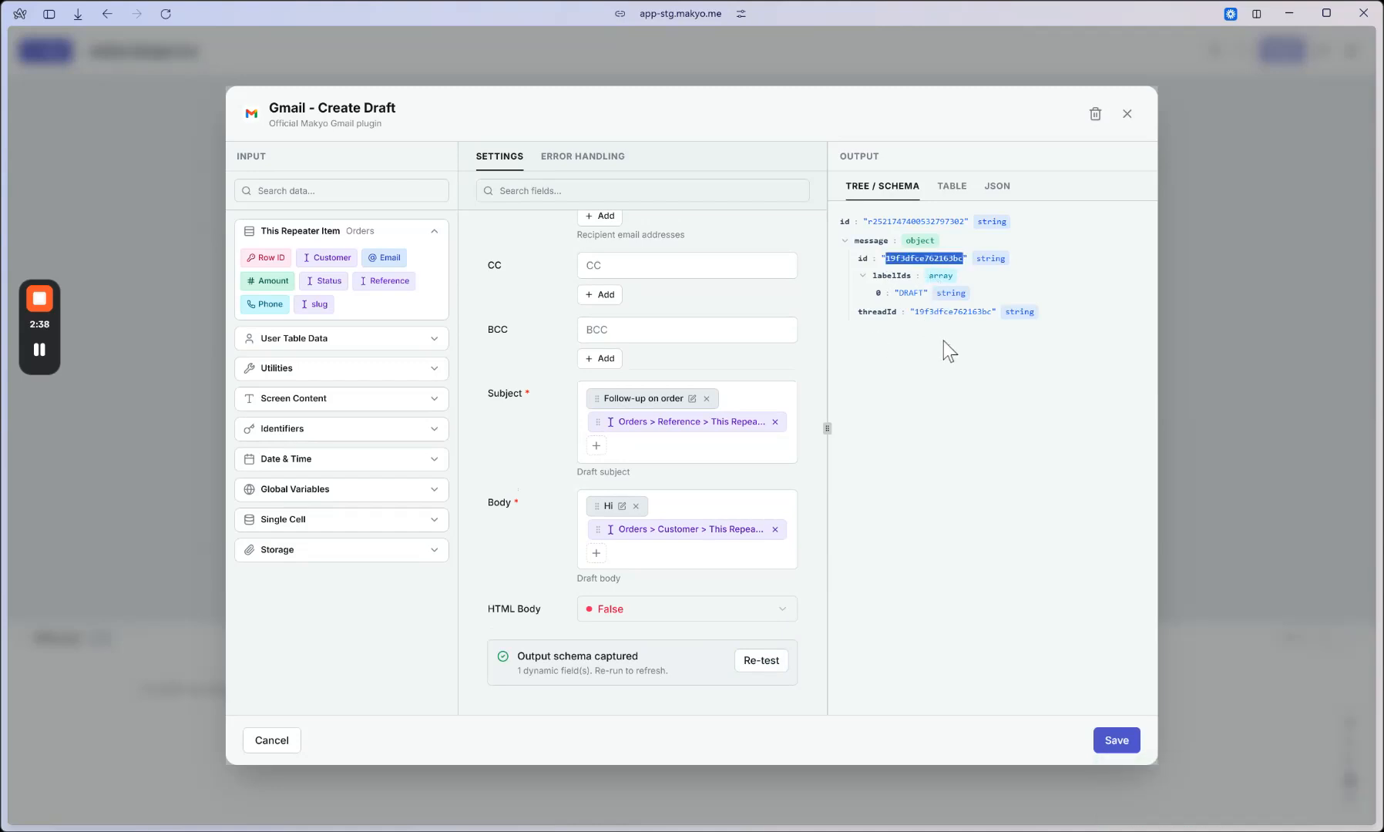
double_click(949, 306)
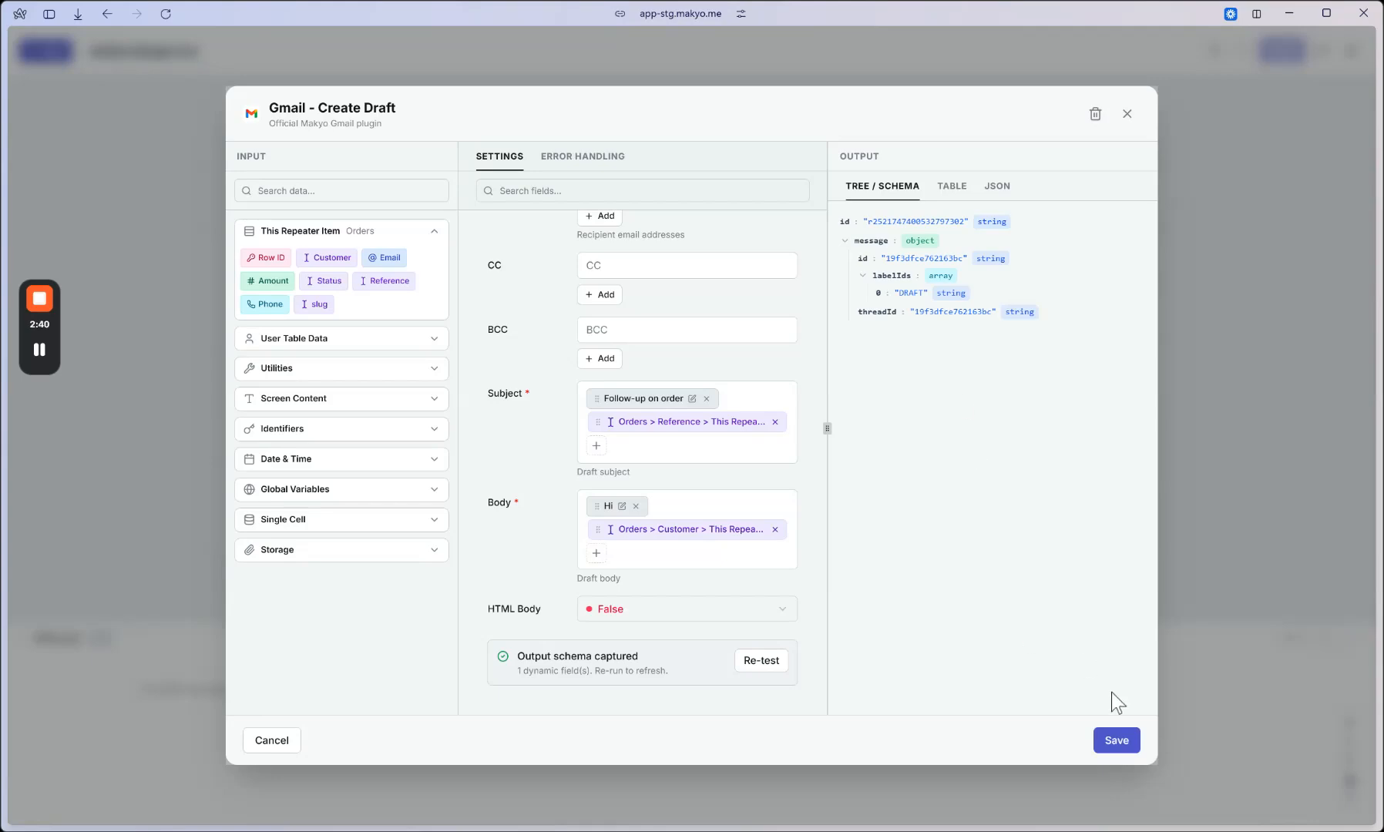
click(1116, 740)
Switch to Gmail and open the follow-up order draft from Drafts to check its recipient, subject and body
mouse_move(1, 414)
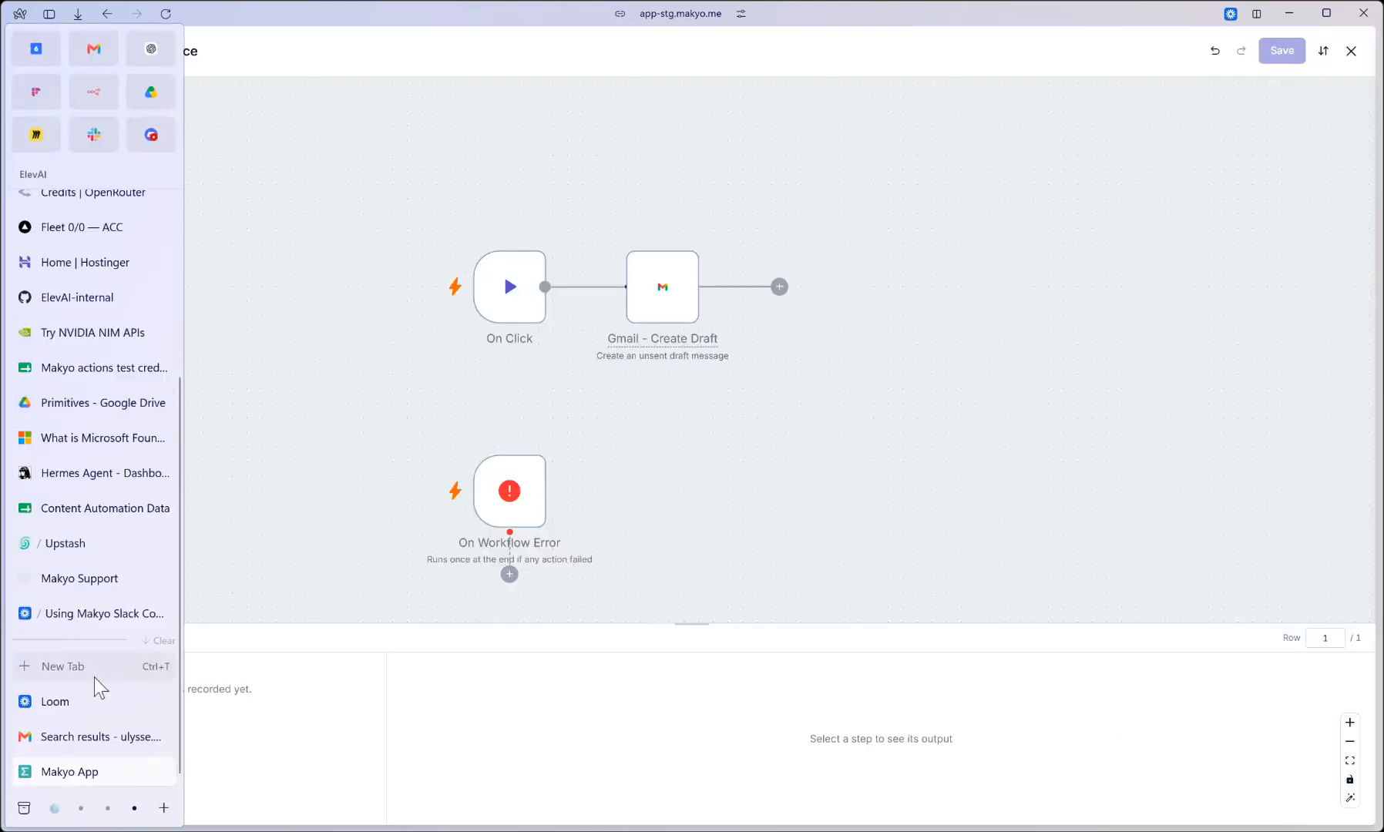
click(88, 741)
click(116, 260)
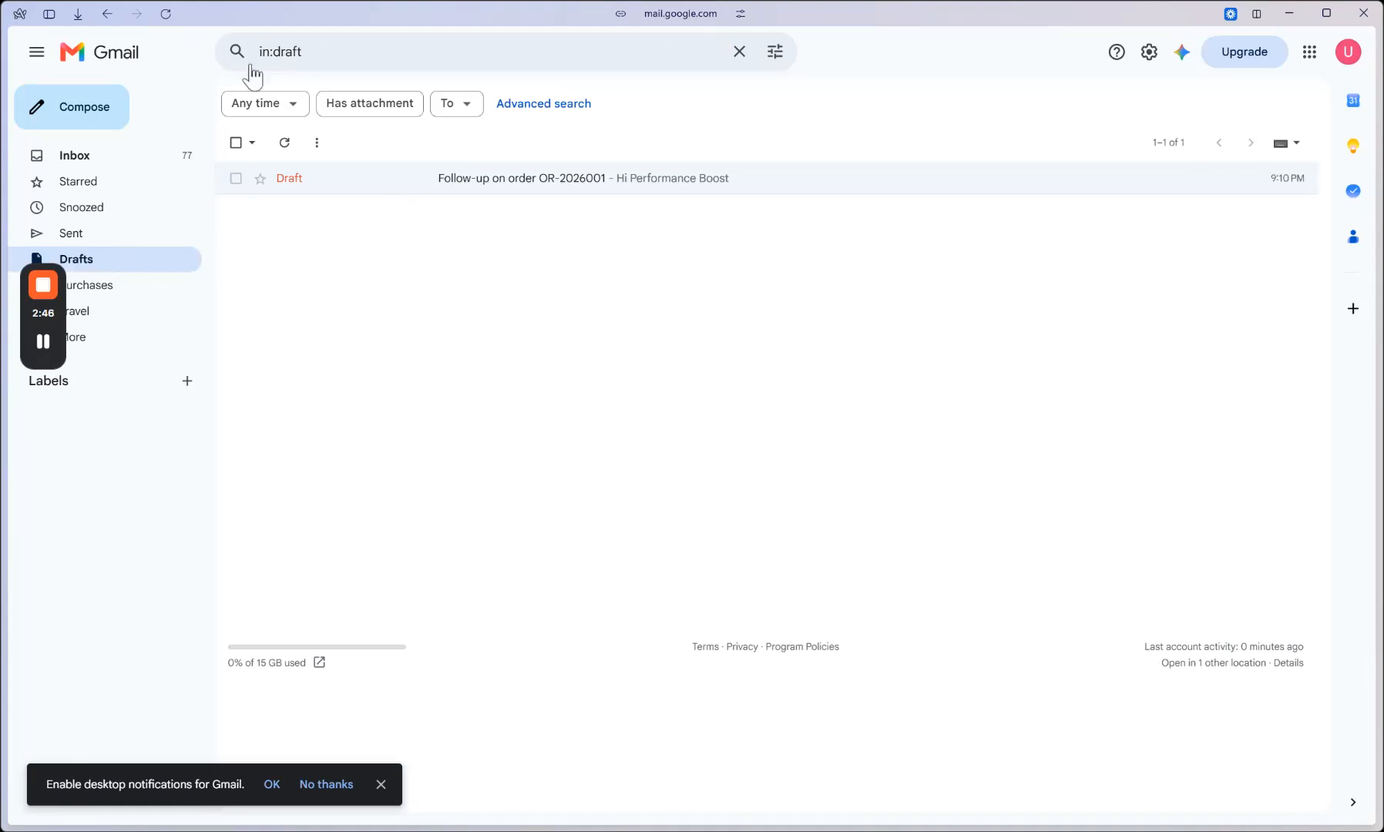
click(527, 193)
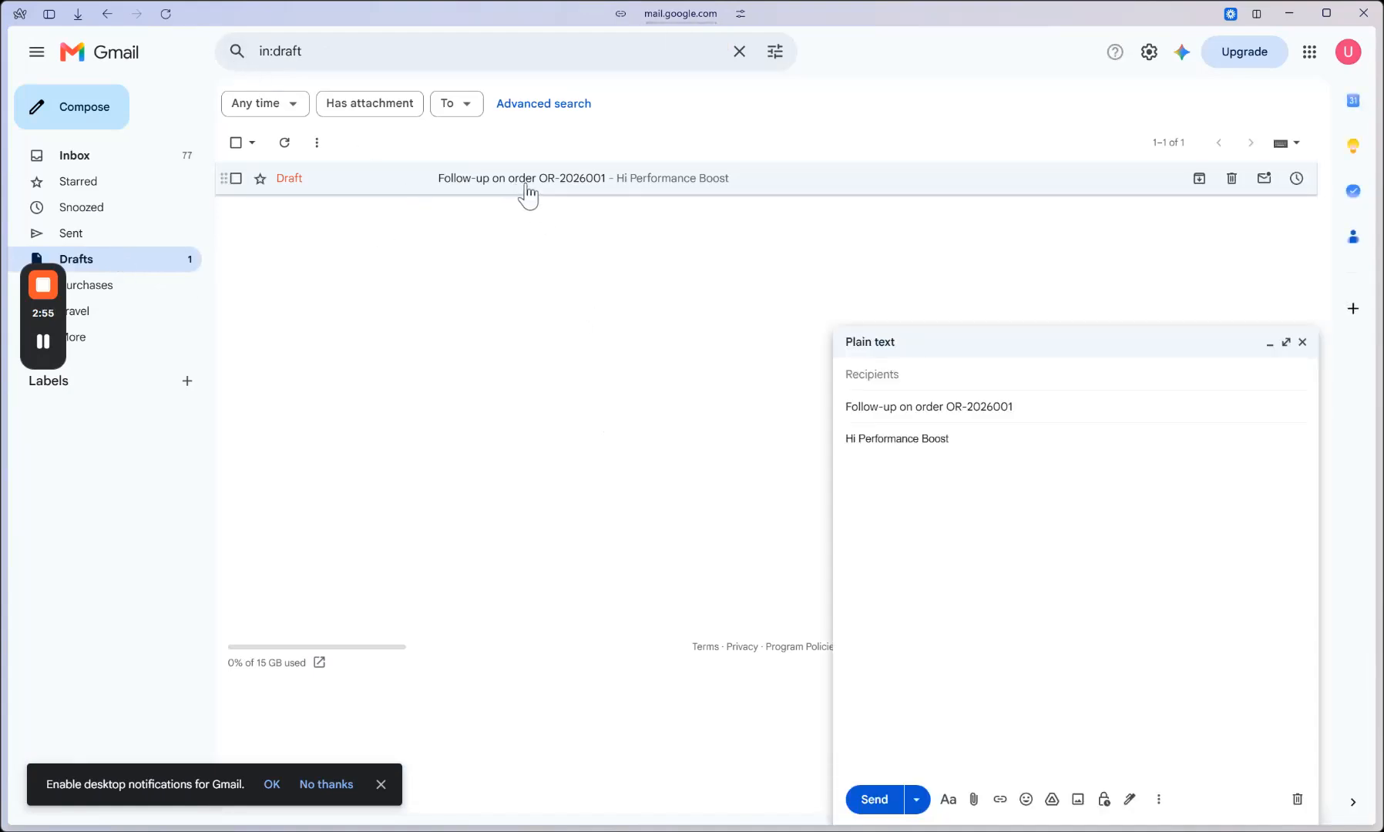
drag(977, 456, 923, 424)
click(987, 433)
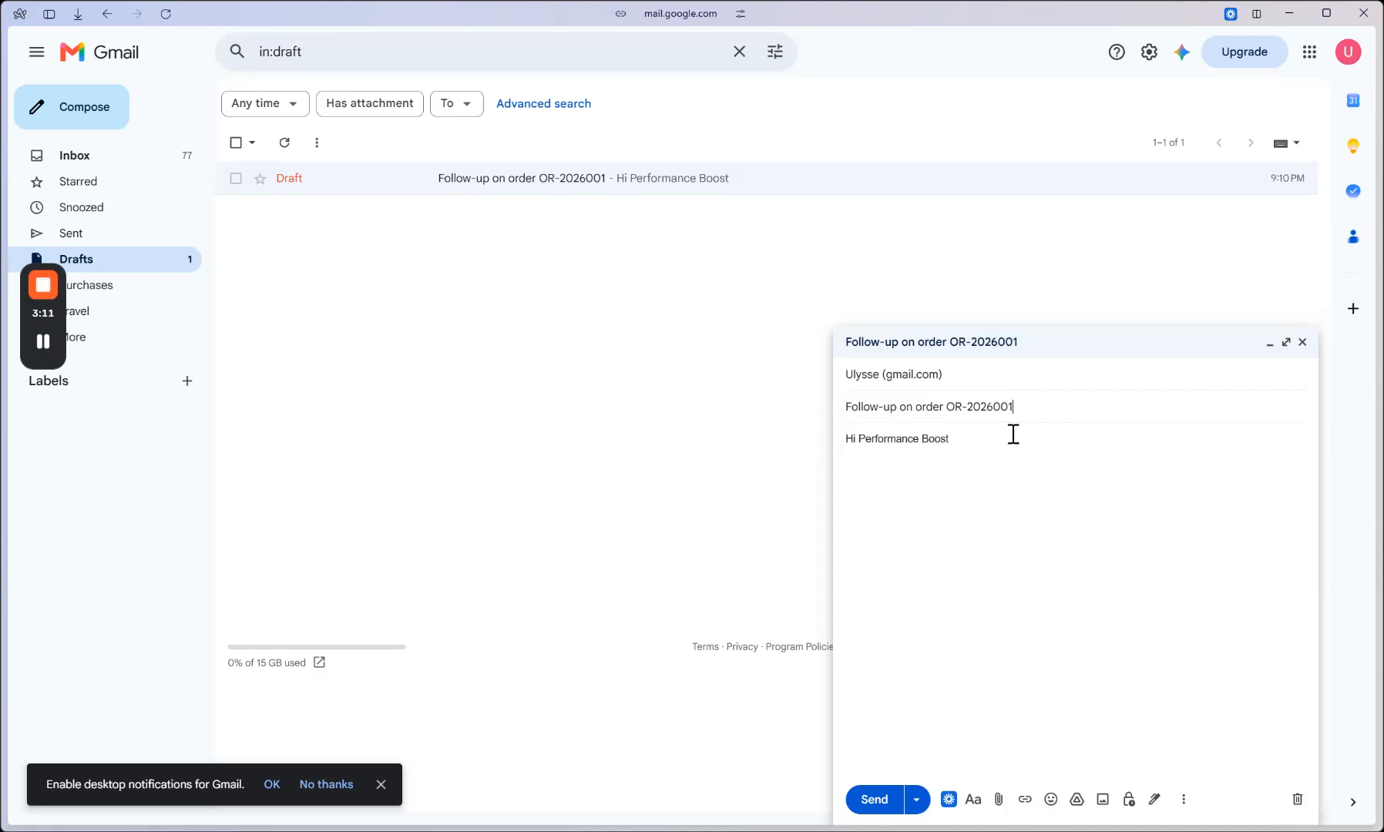
Return Gmail to the inbox, then switch to the Makyo App and close the Create Draft workflow
click(121, 181)
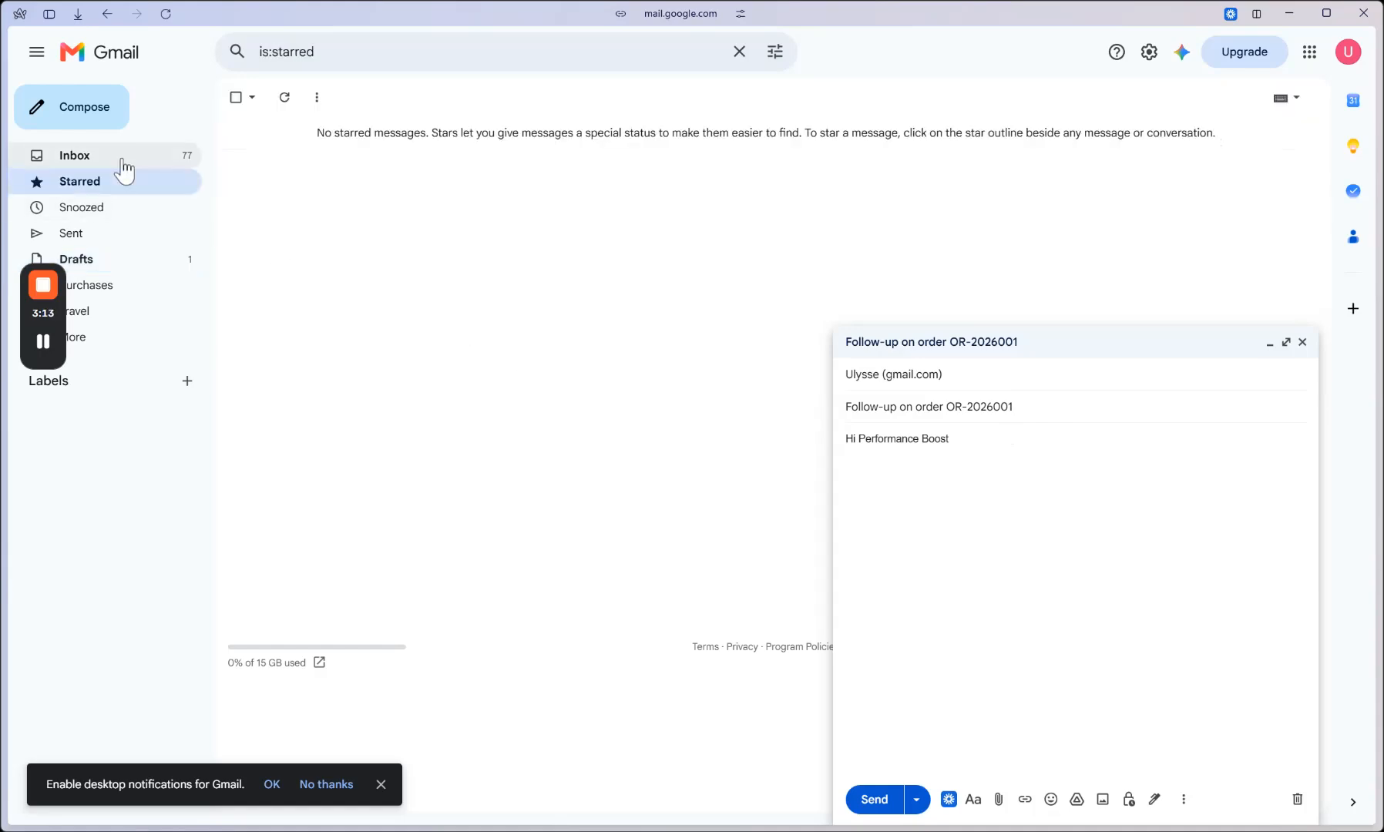
mouse_move(3, 493)
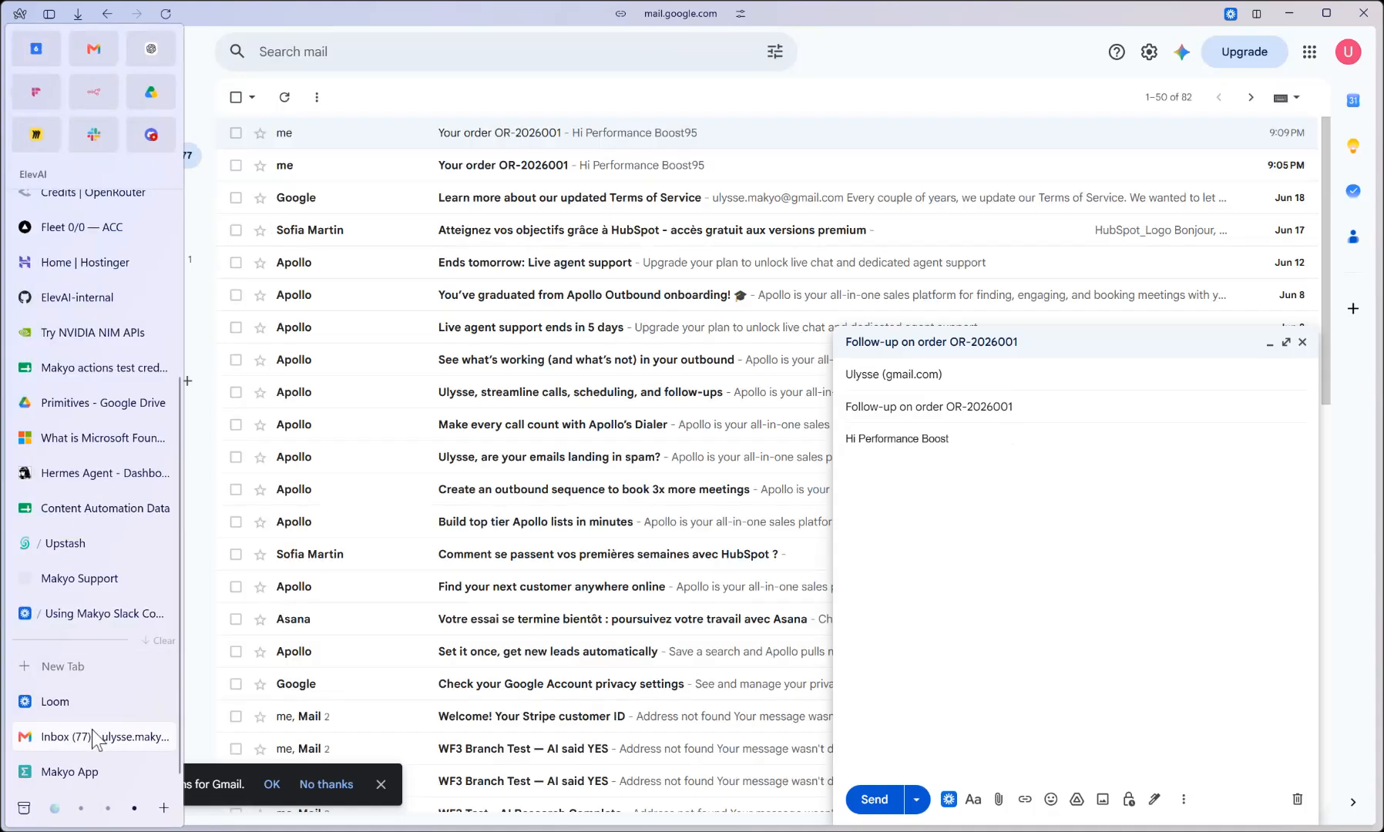
click(73, 772)
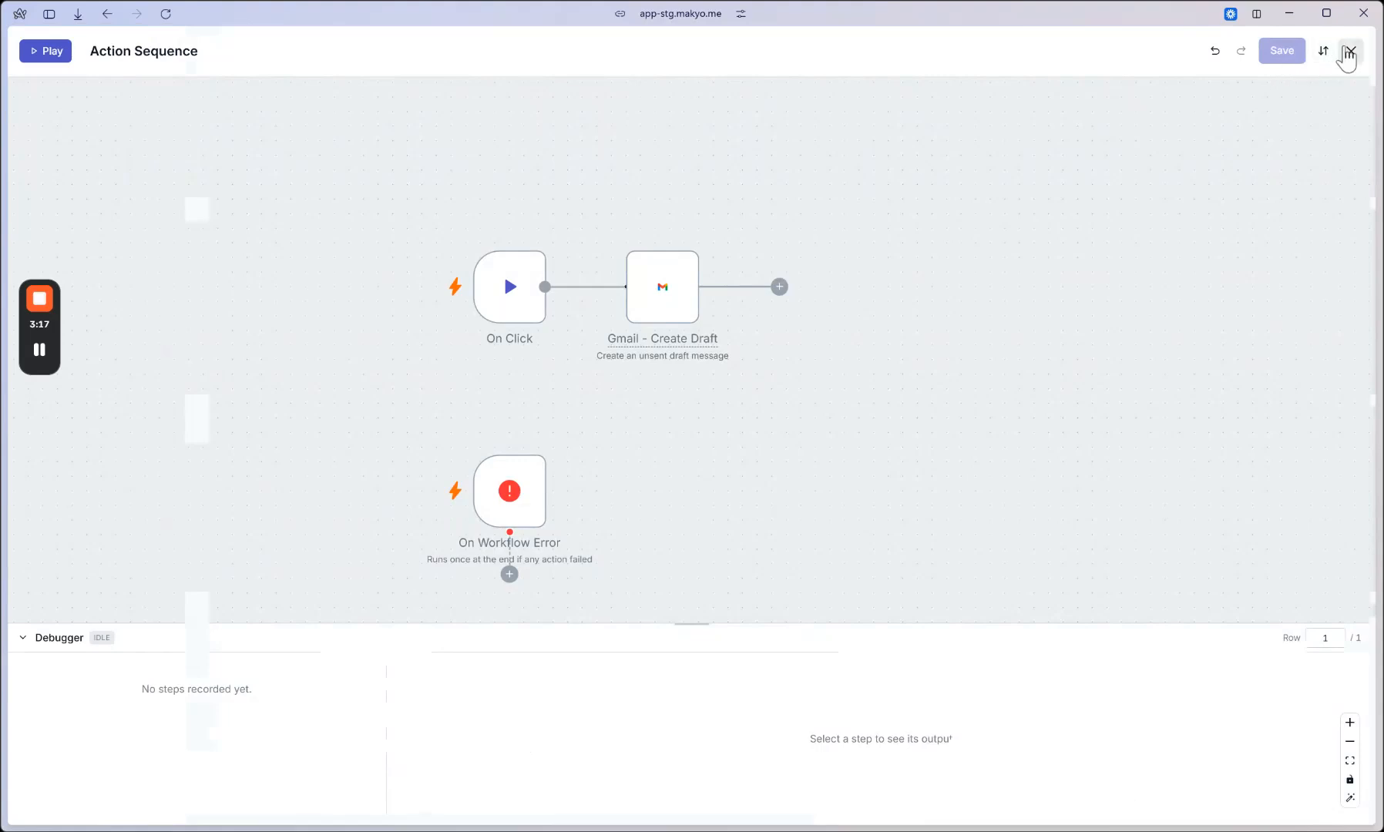
click(1347, 49)
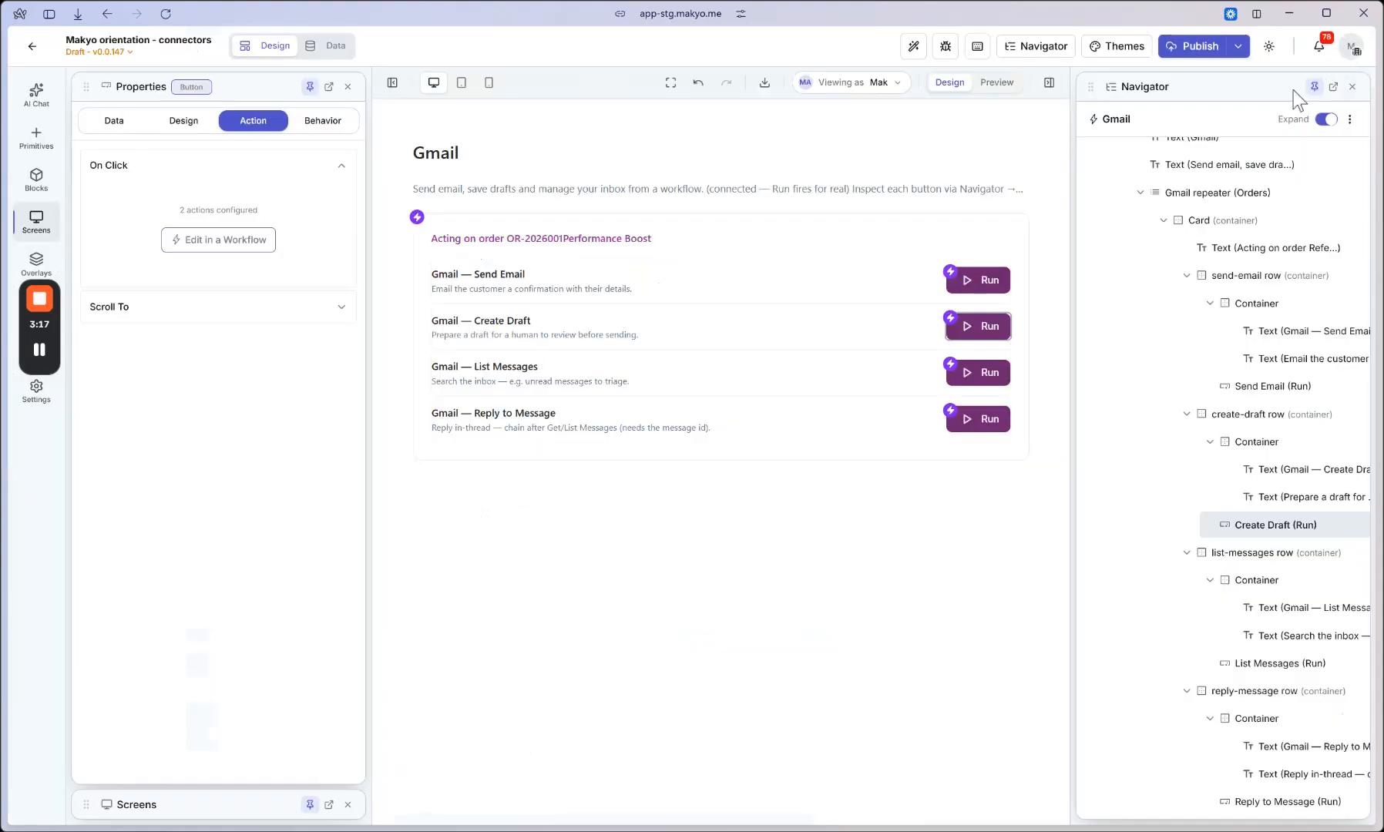
Open the Gmail - List Messages action settings from the workflow of its row's Run button
click(977, 385)
click(258, 337)
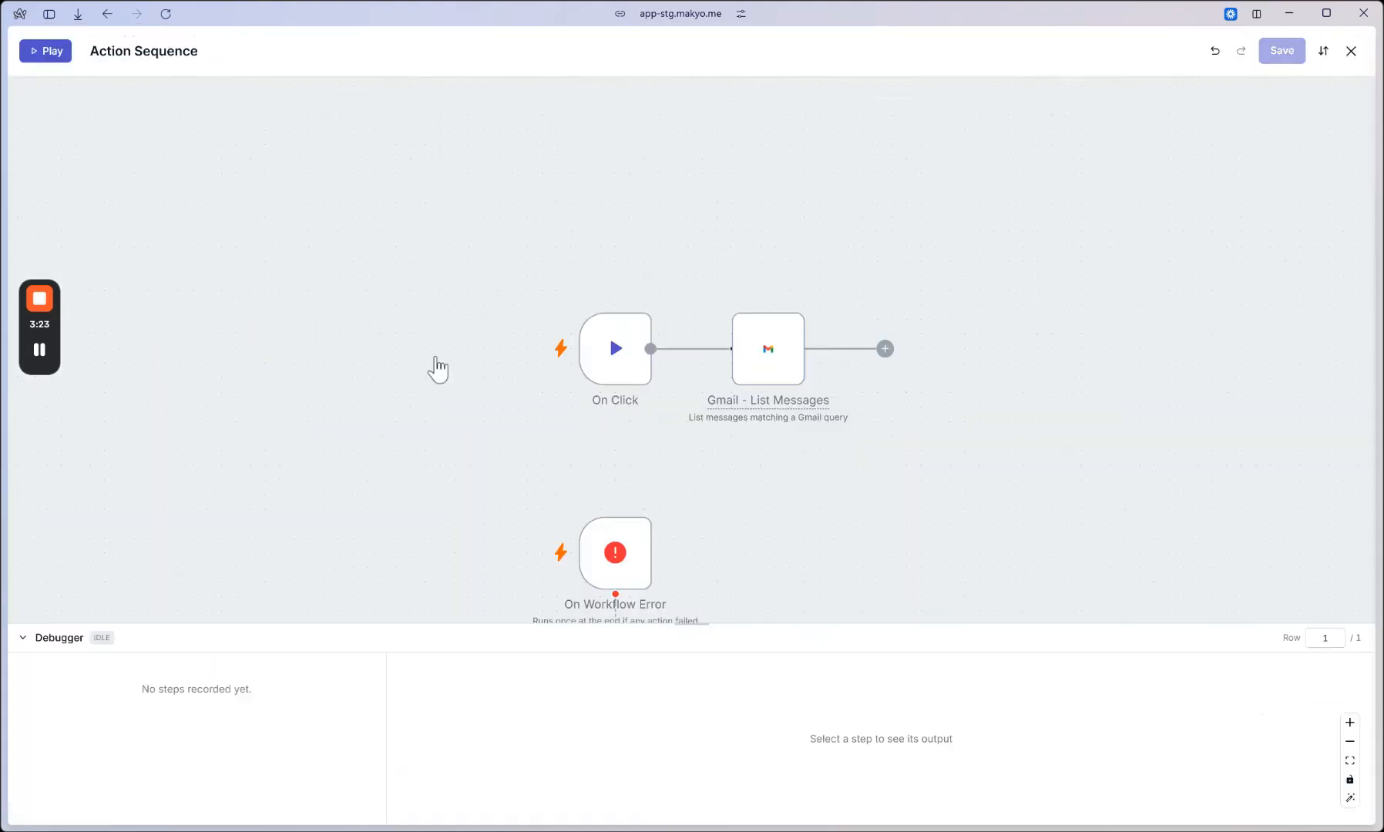
click(768, 362)
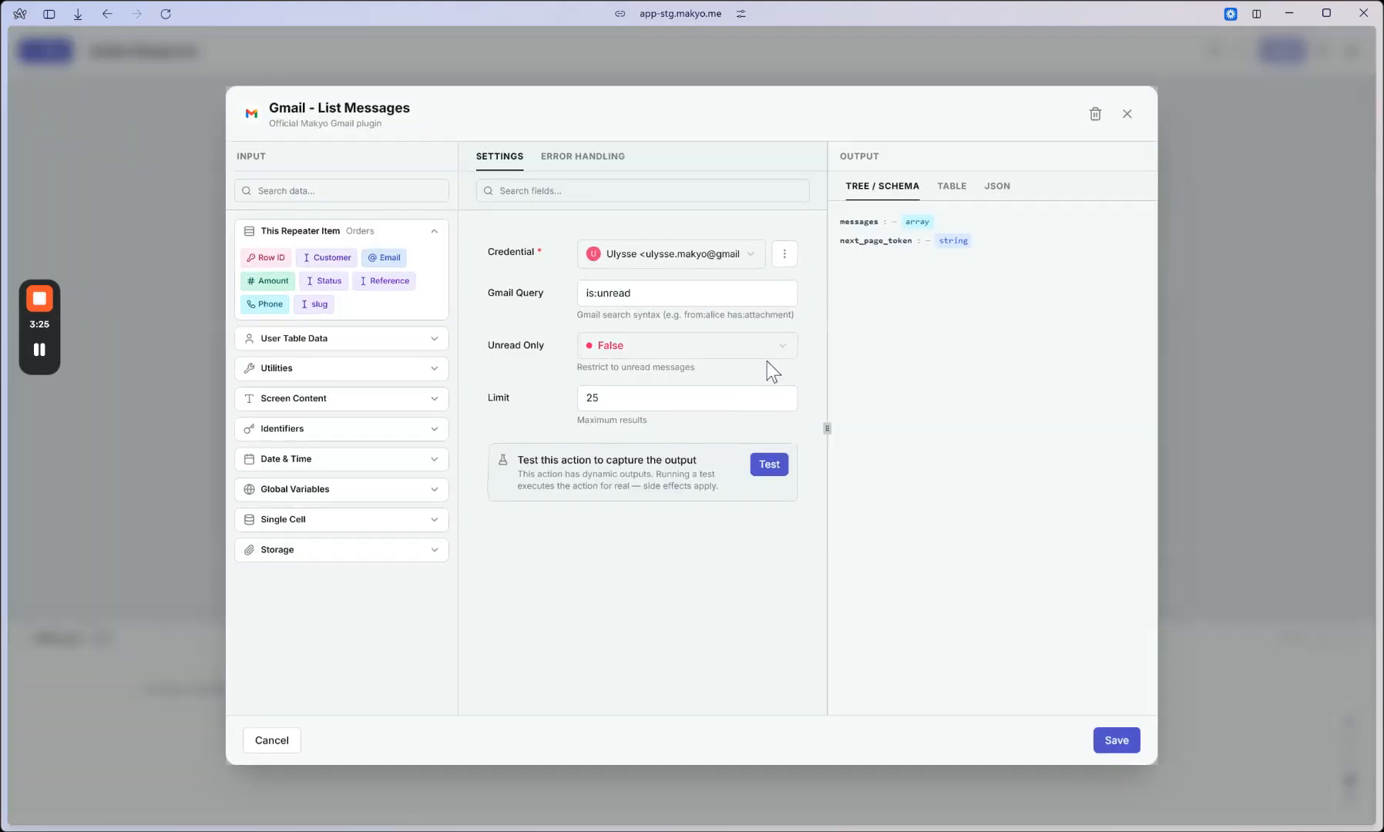
Review the List Messages query and limit, test the action to examine its output, and close the workflow
drag(712, 294, 552, 295)
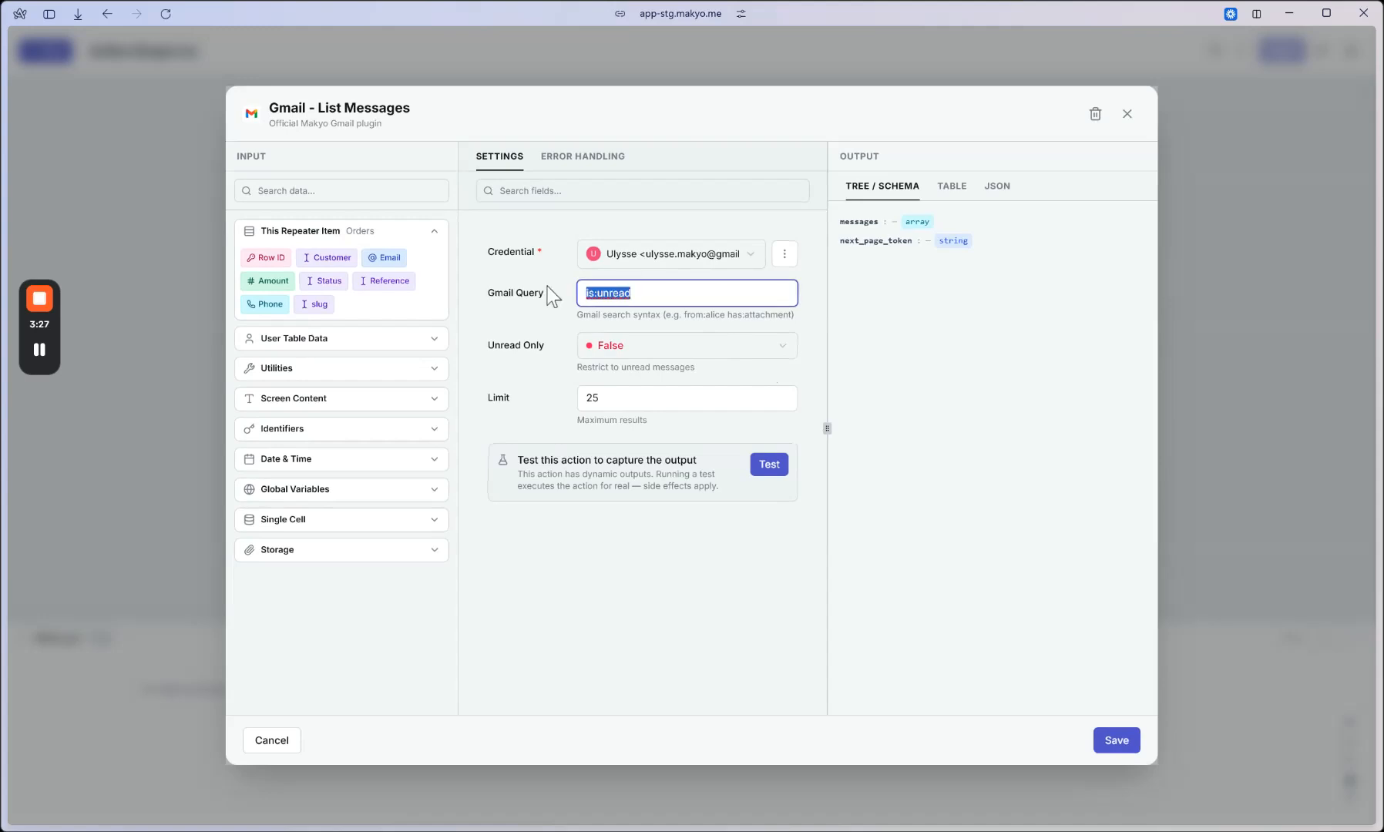
click(685, 293)
drag(674, 405, 480, 393)
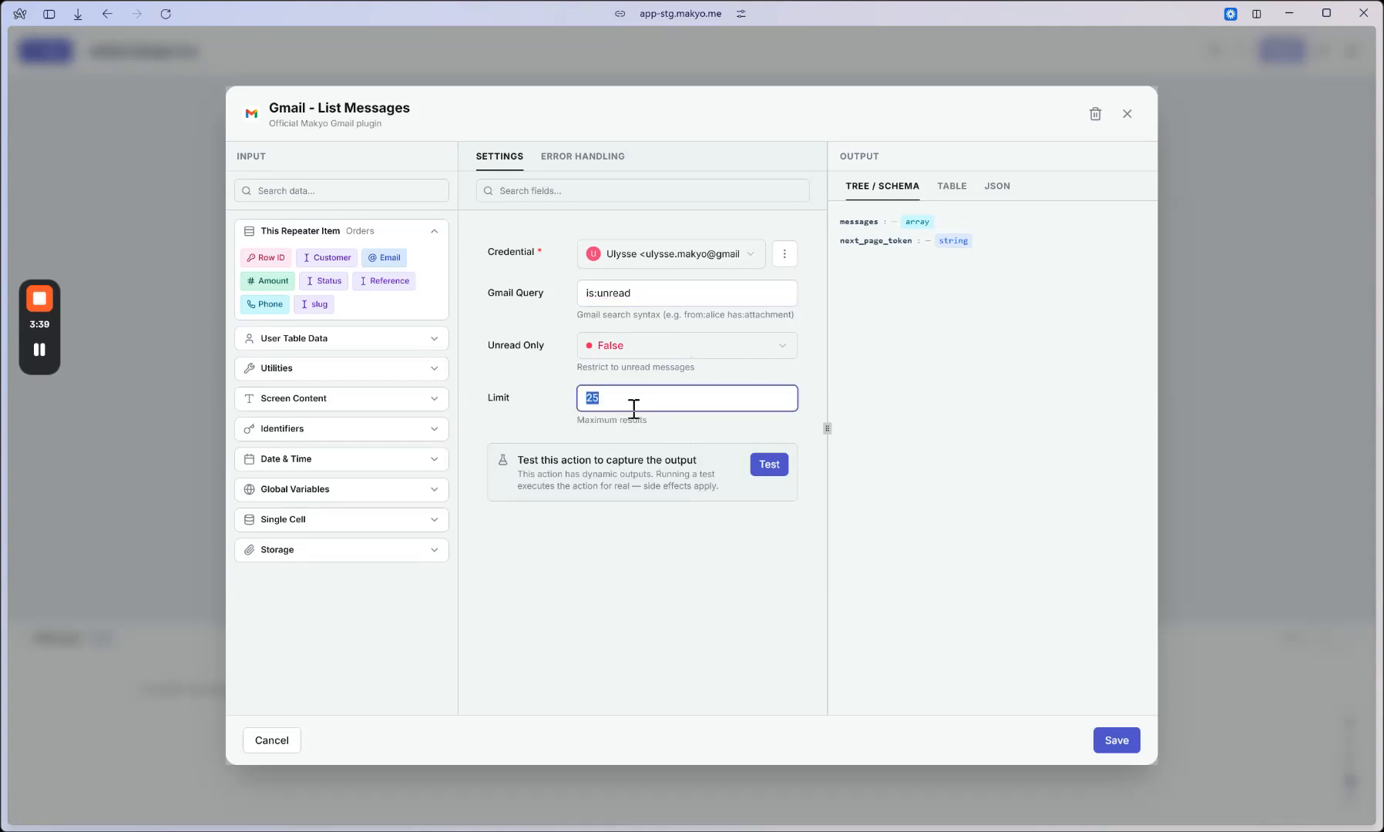
click(769, 464)
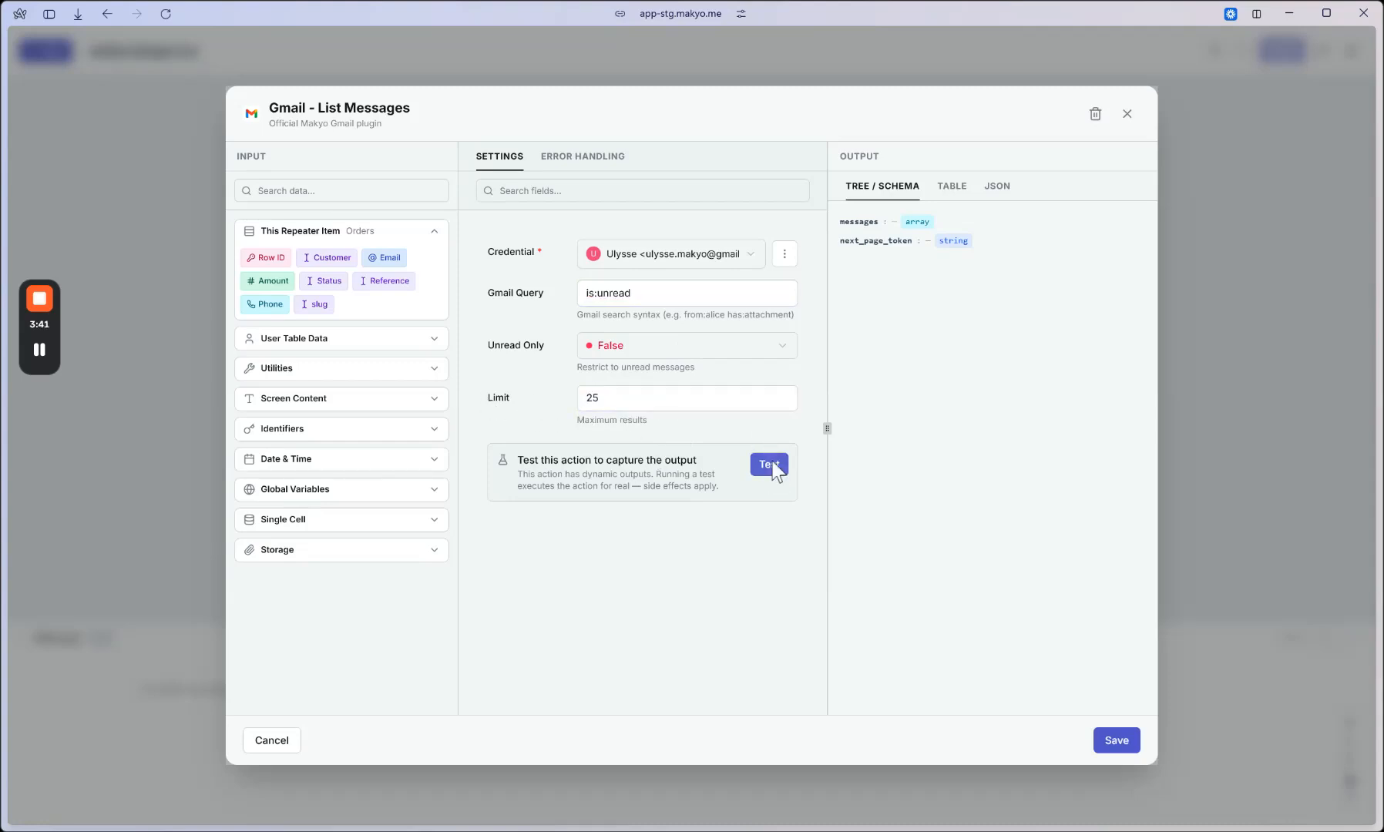
drag(884, 242, 1079, 484)
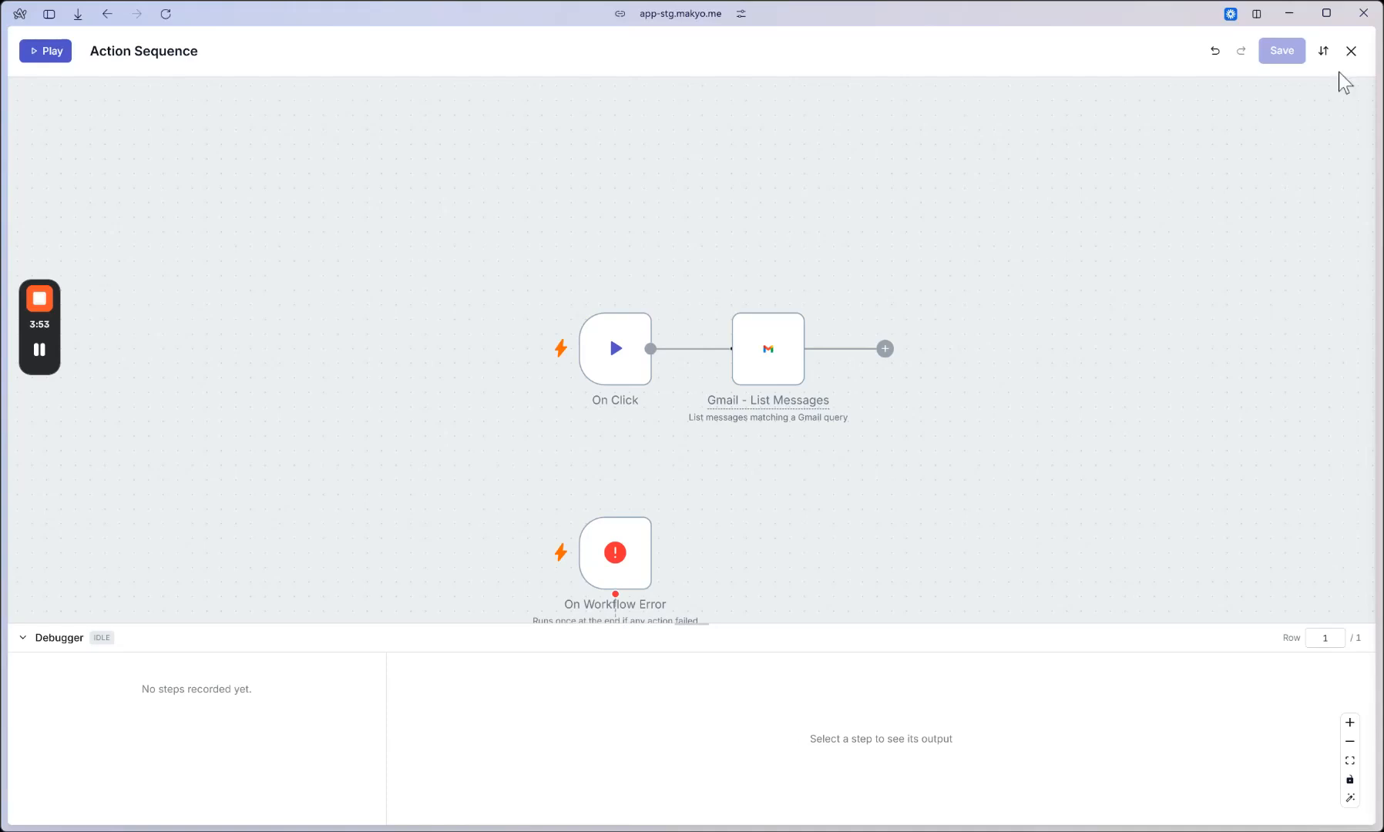
click(1350, 53)
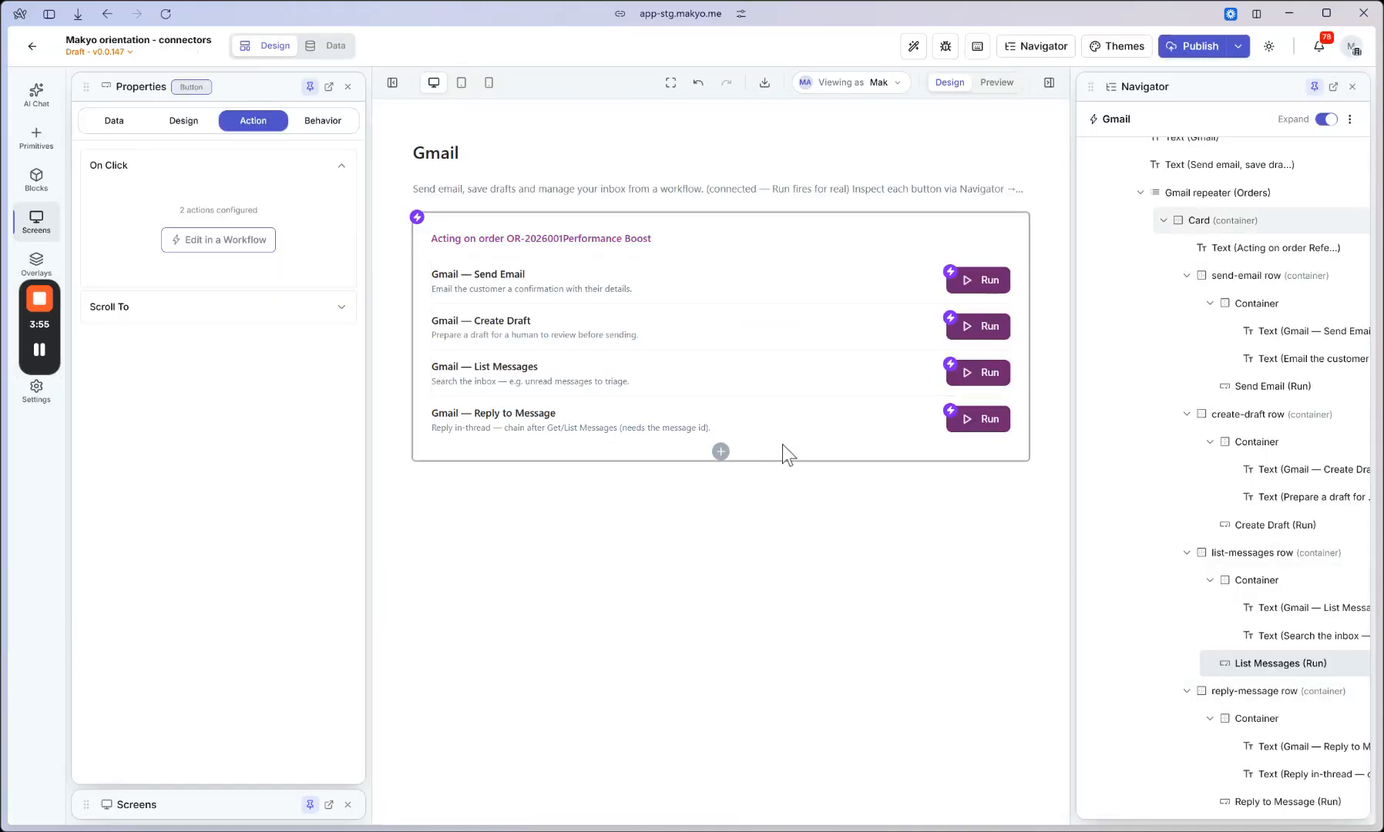
Run the Gmail - Reply to Message row in preview mode, then return to design mode
click(970, 430)
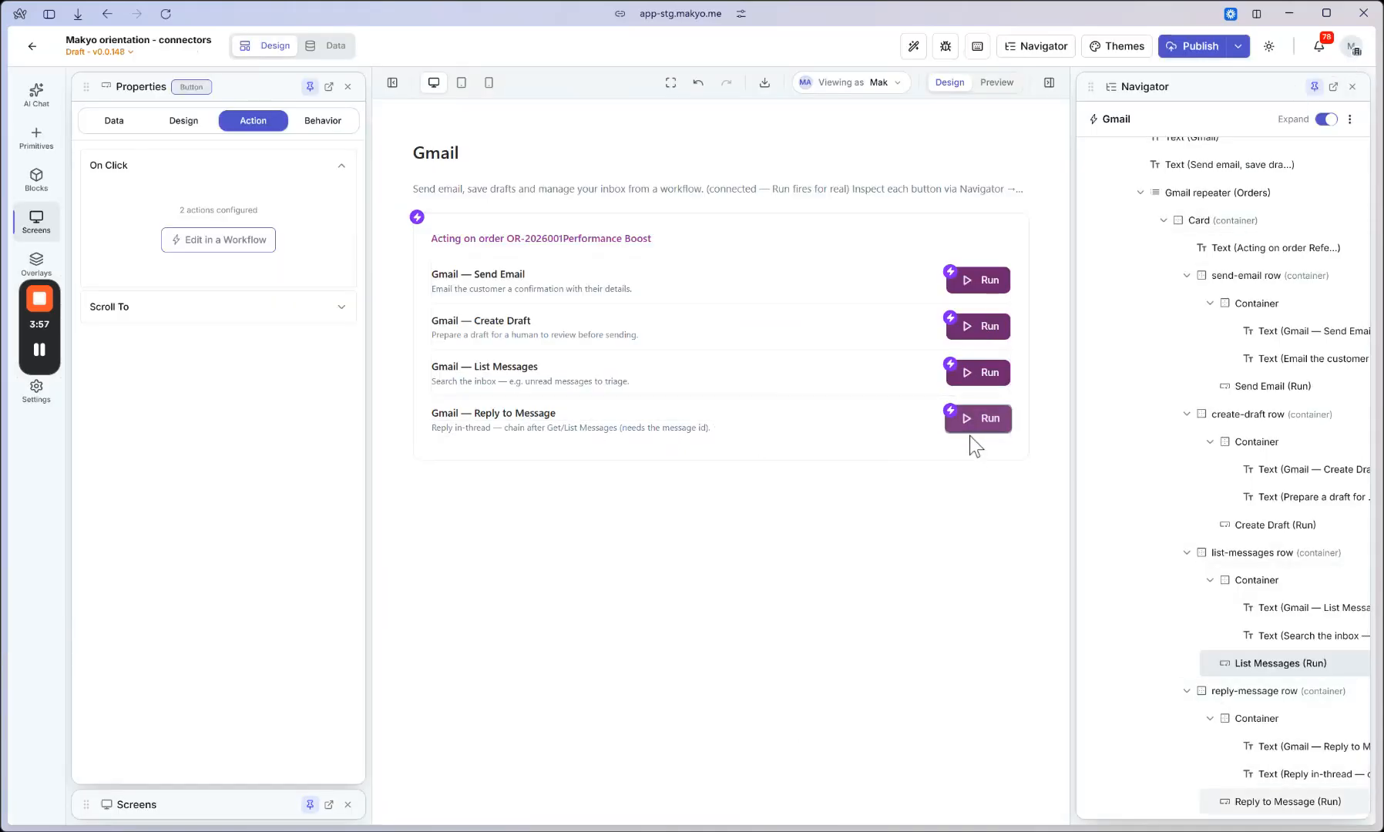
click(998, 90)
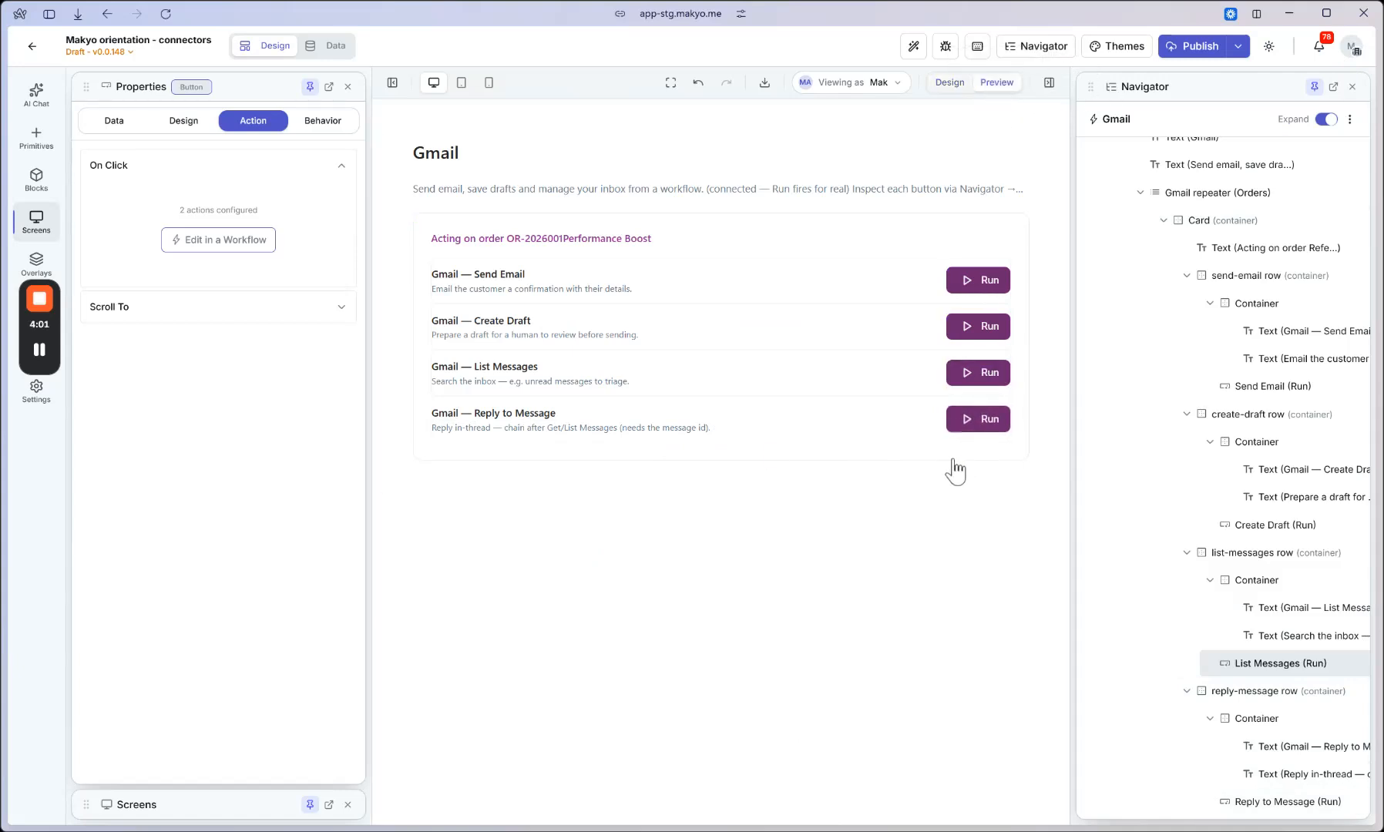
click(988, 428)
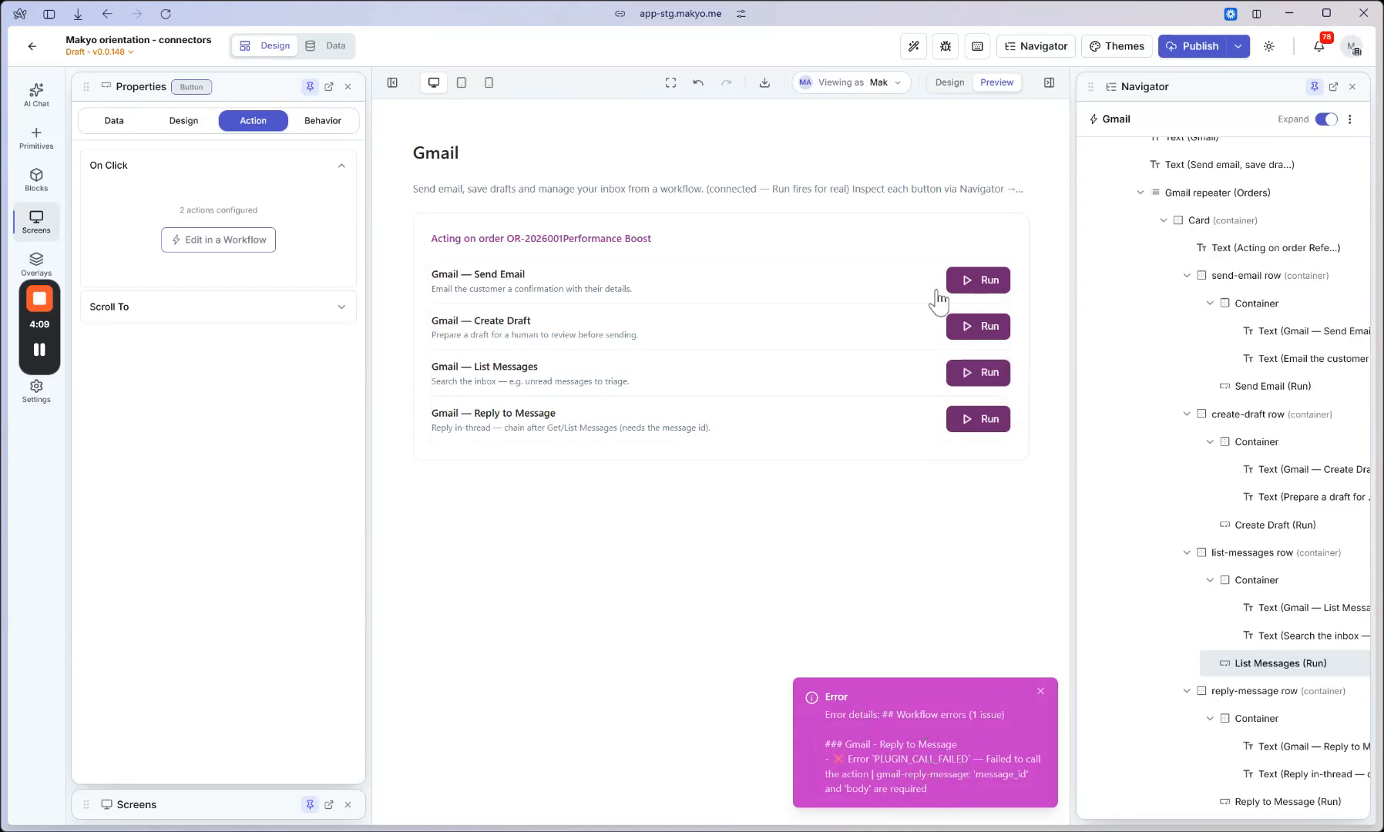
click(949, 83)
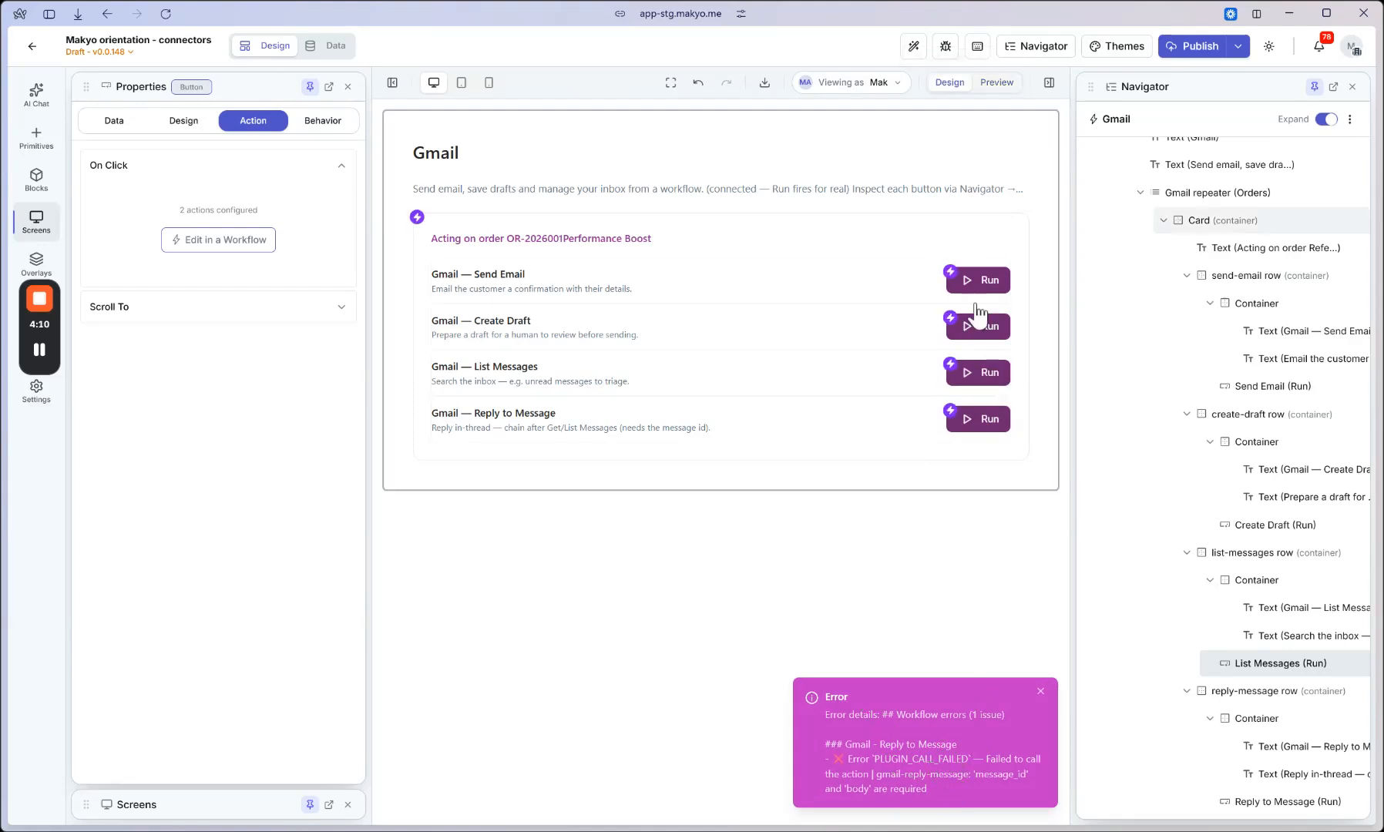
Open the Reply to Message workflow and examine the Show an Alert Banner action's content and available Error Info data
click(977, 423)
click(229, 254)
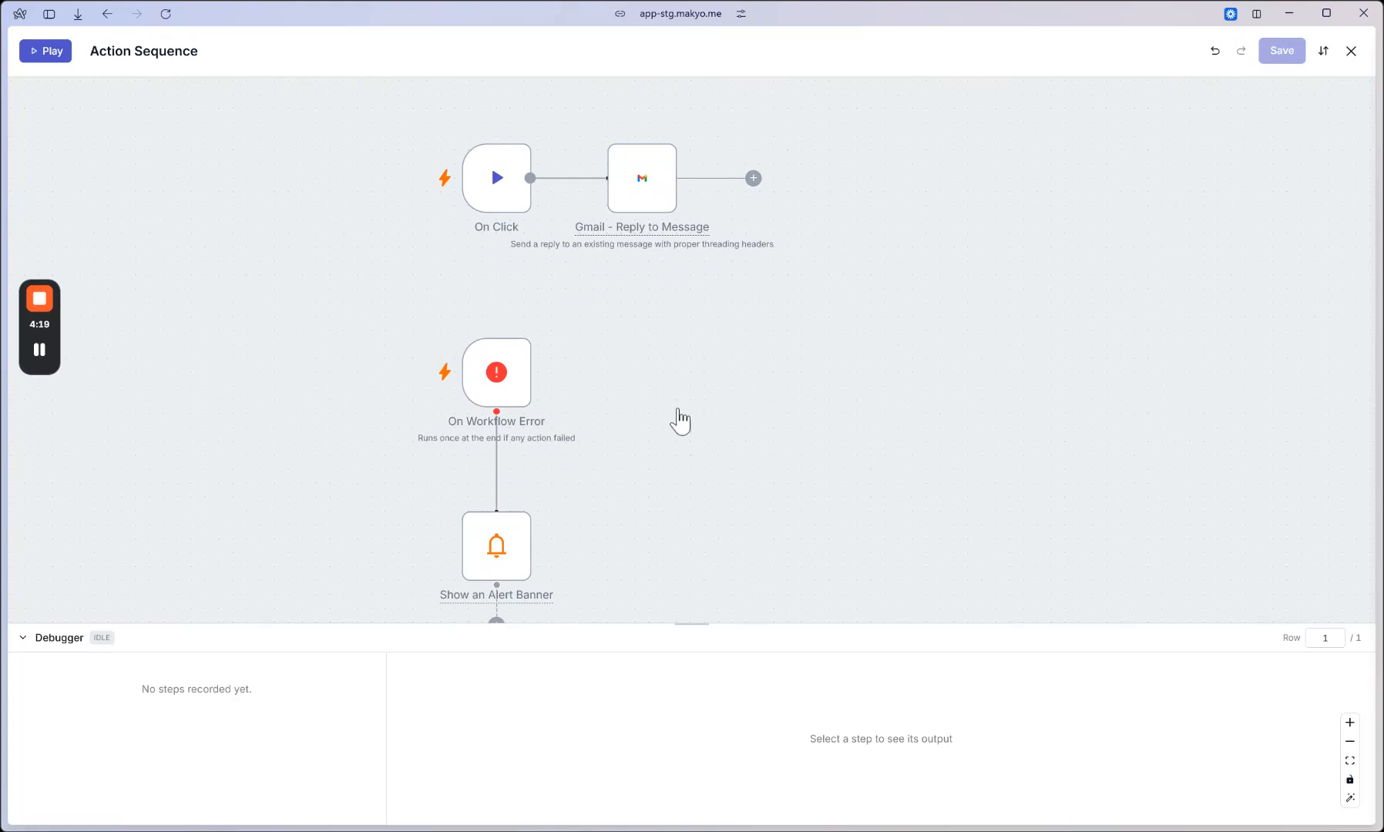
drag(652, 464, 710, 424)
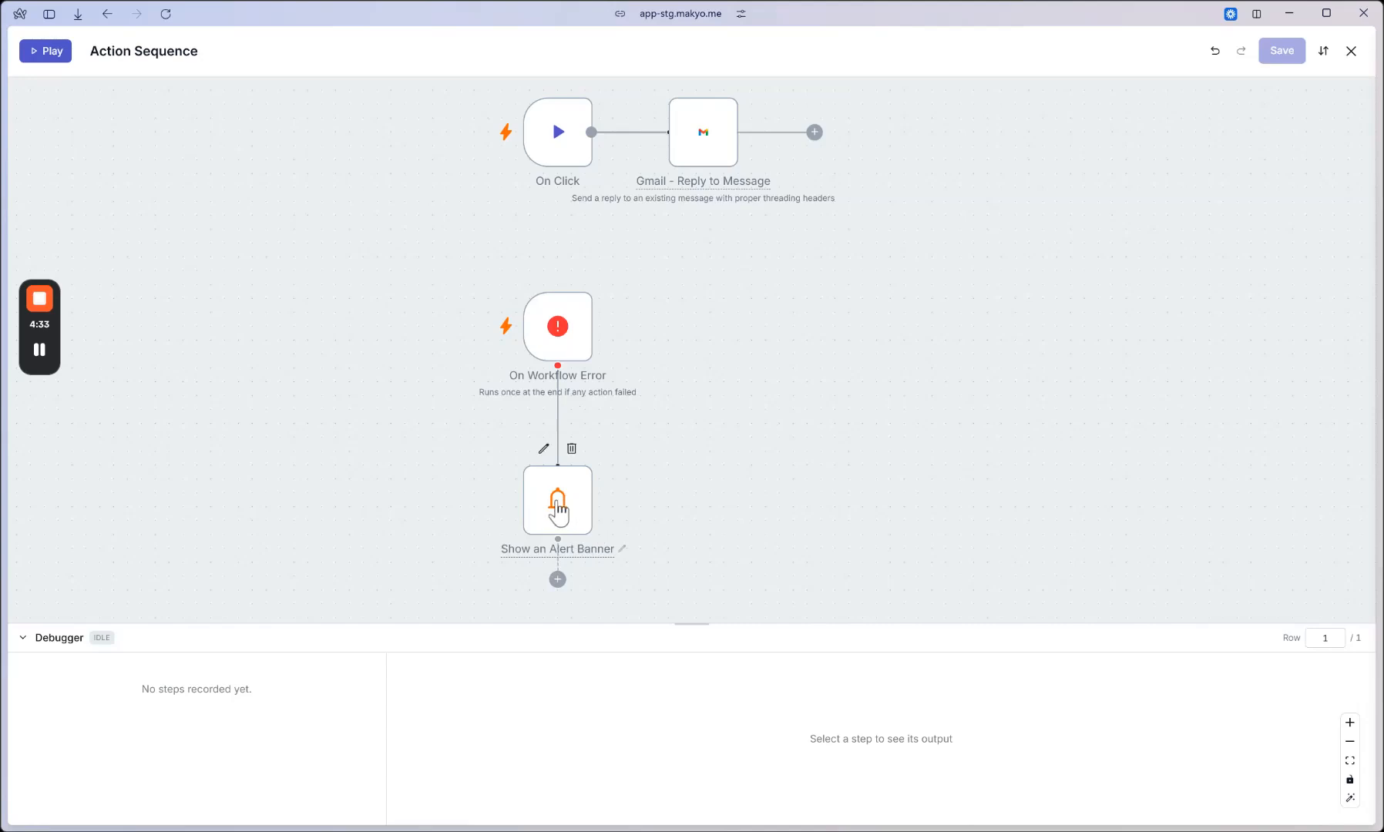
click(557, 501)
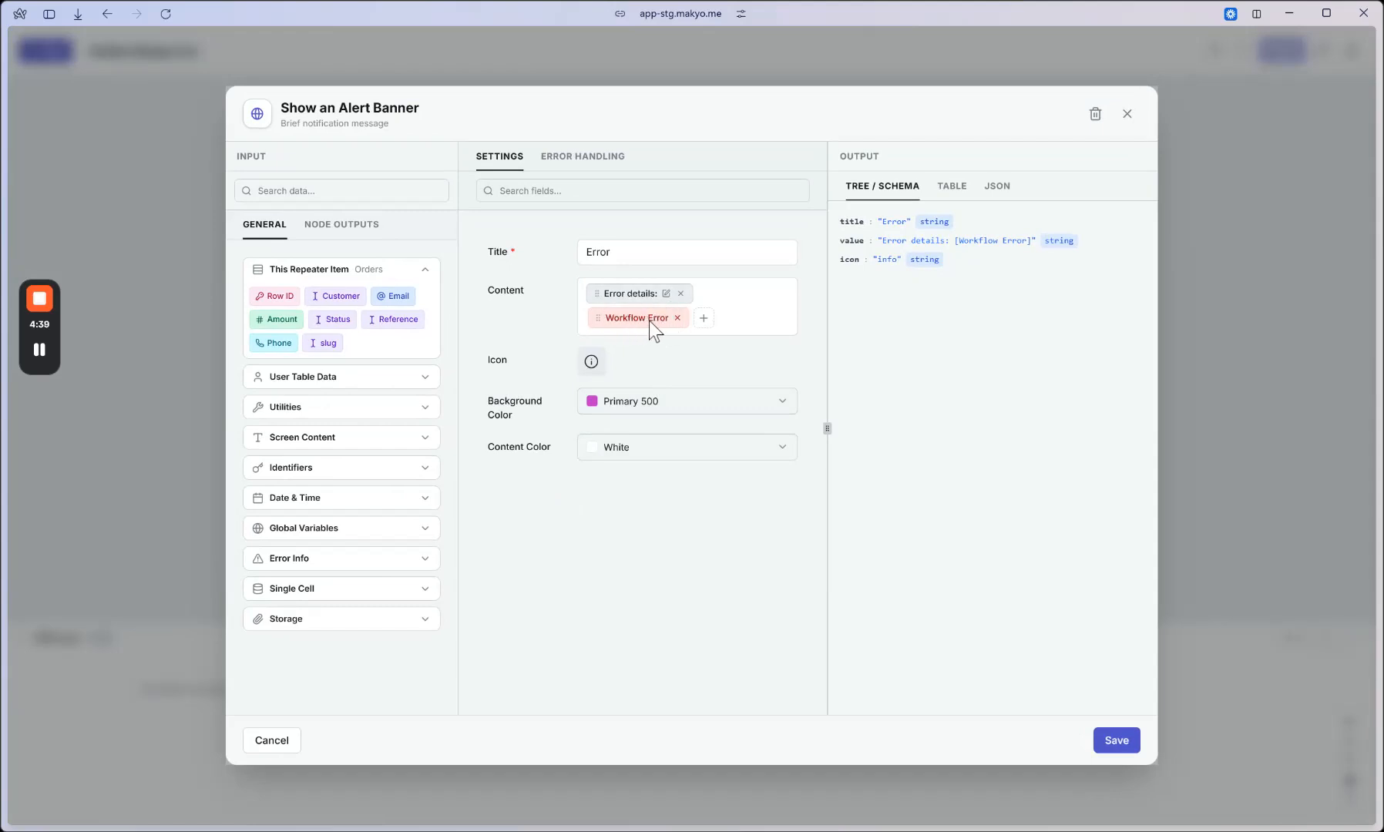
click(345, 561)
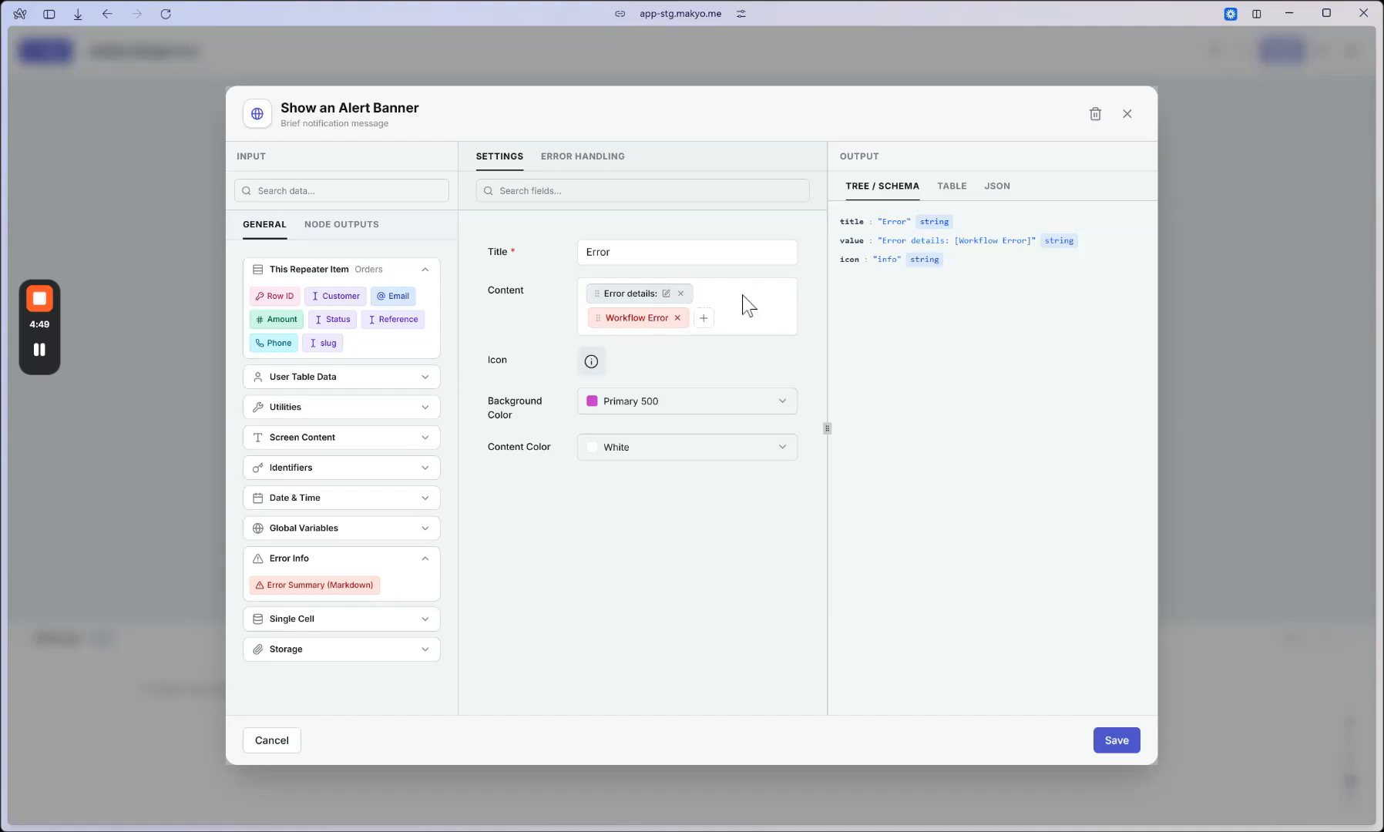
click(1127, 116)
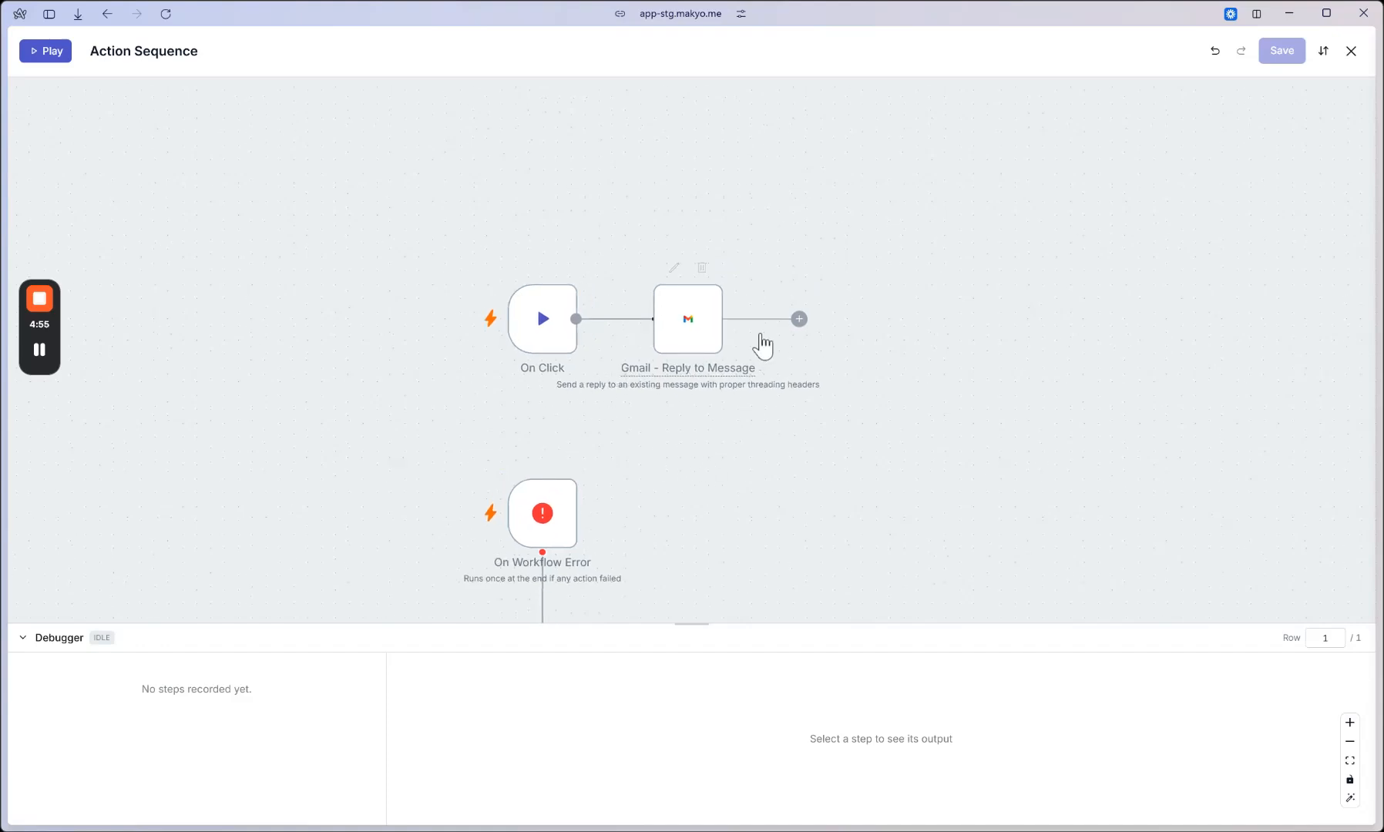
Remove the Loop: id value from the Reply to Message action's Message ID and save the action
click(704, 333)
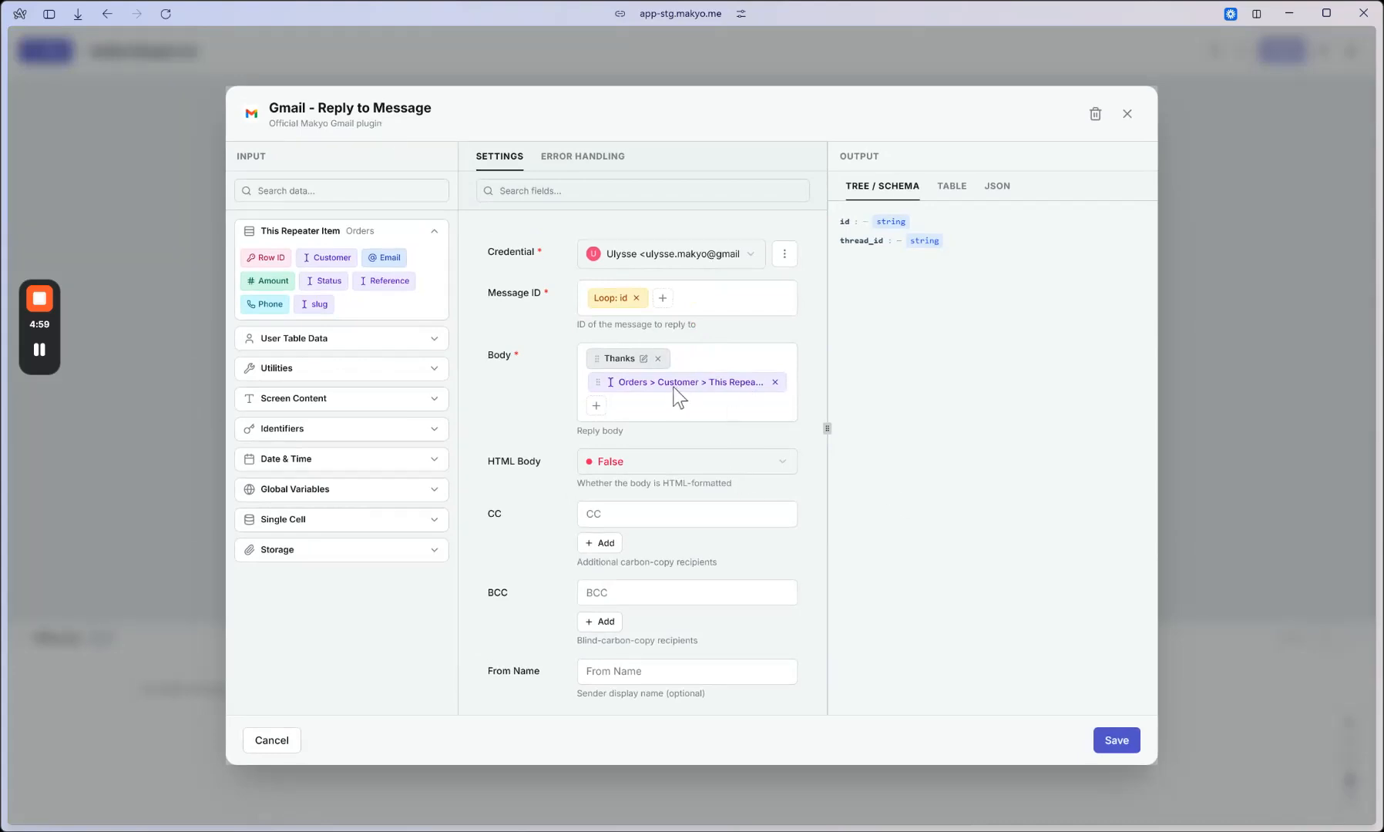
click(637, 298)
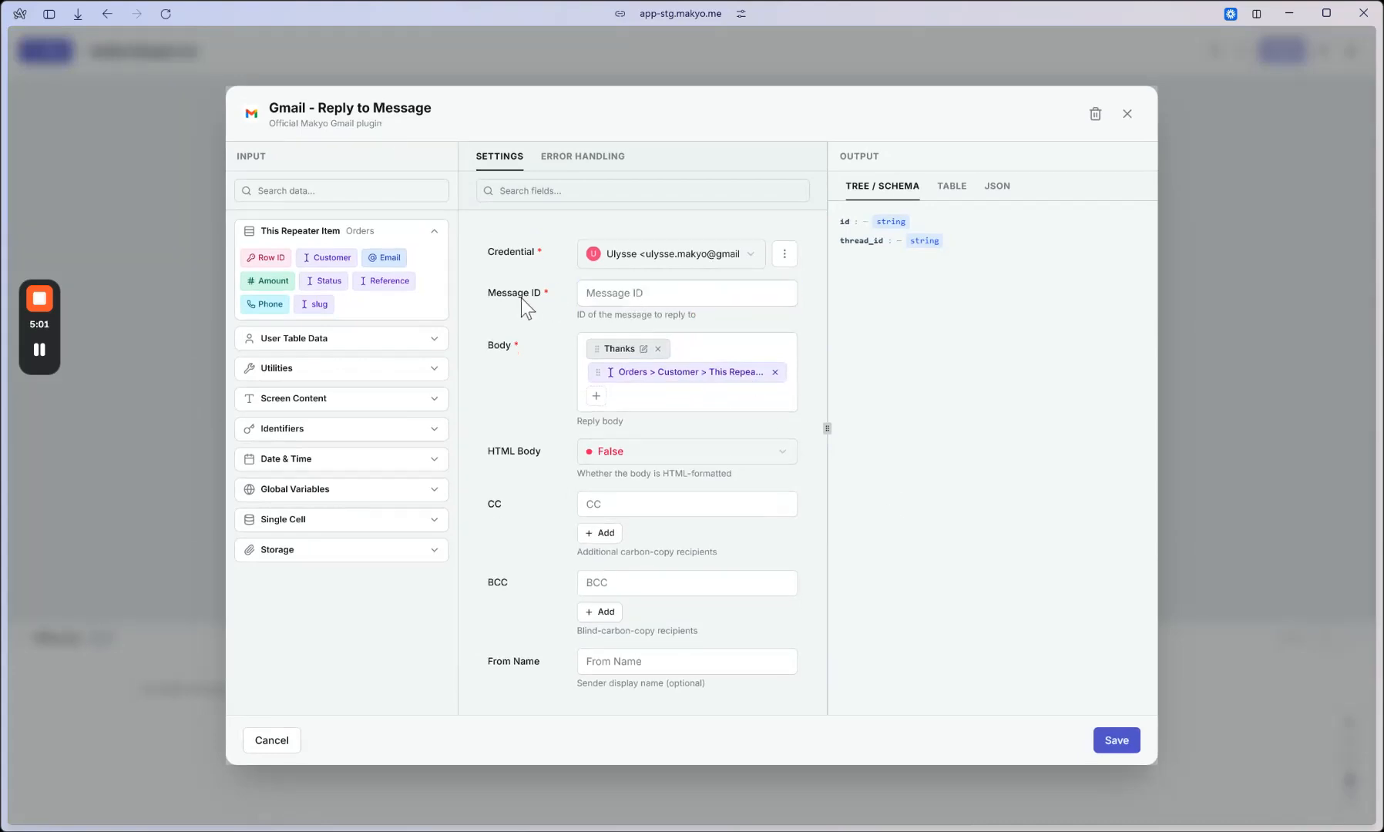
click(629, 296)
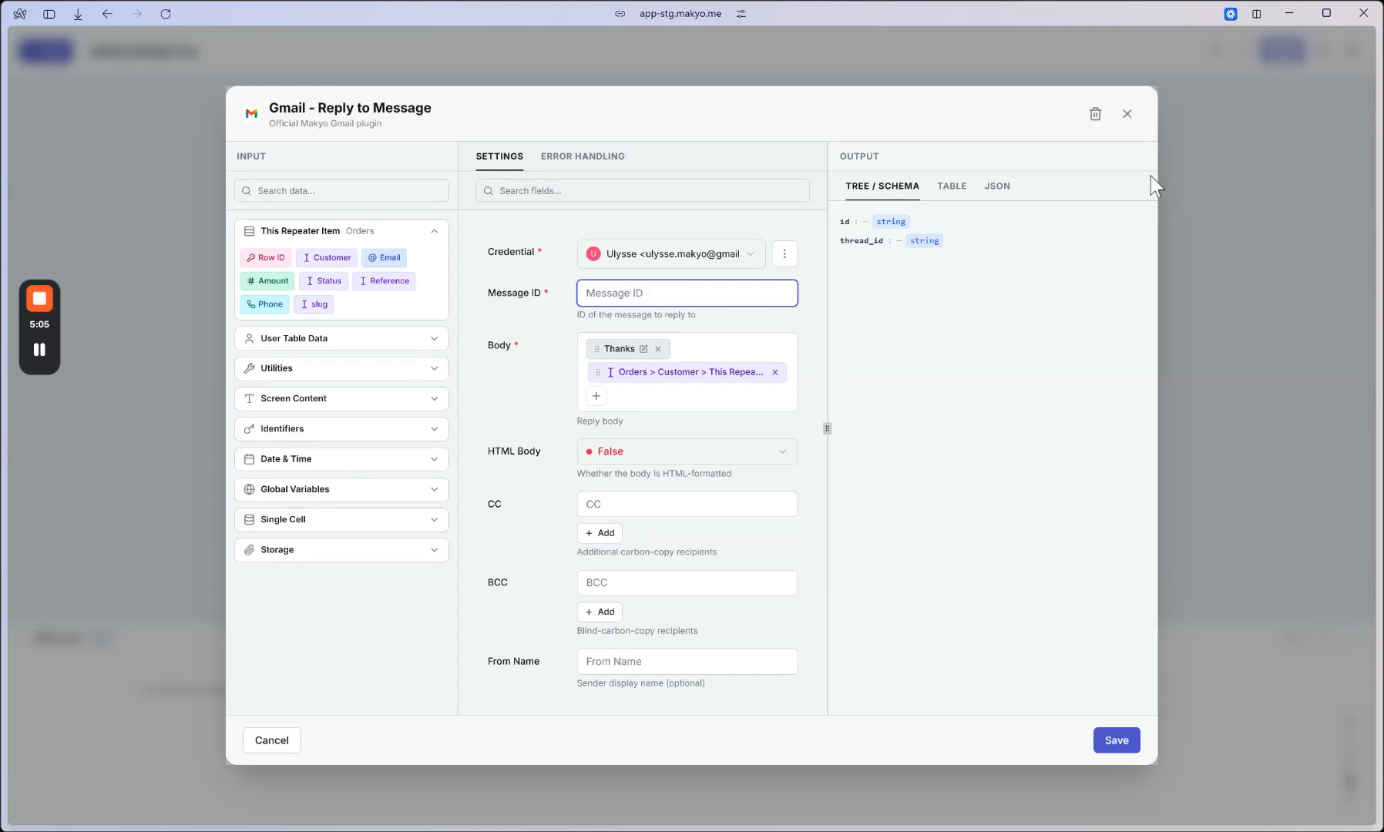
click(1117, 740)
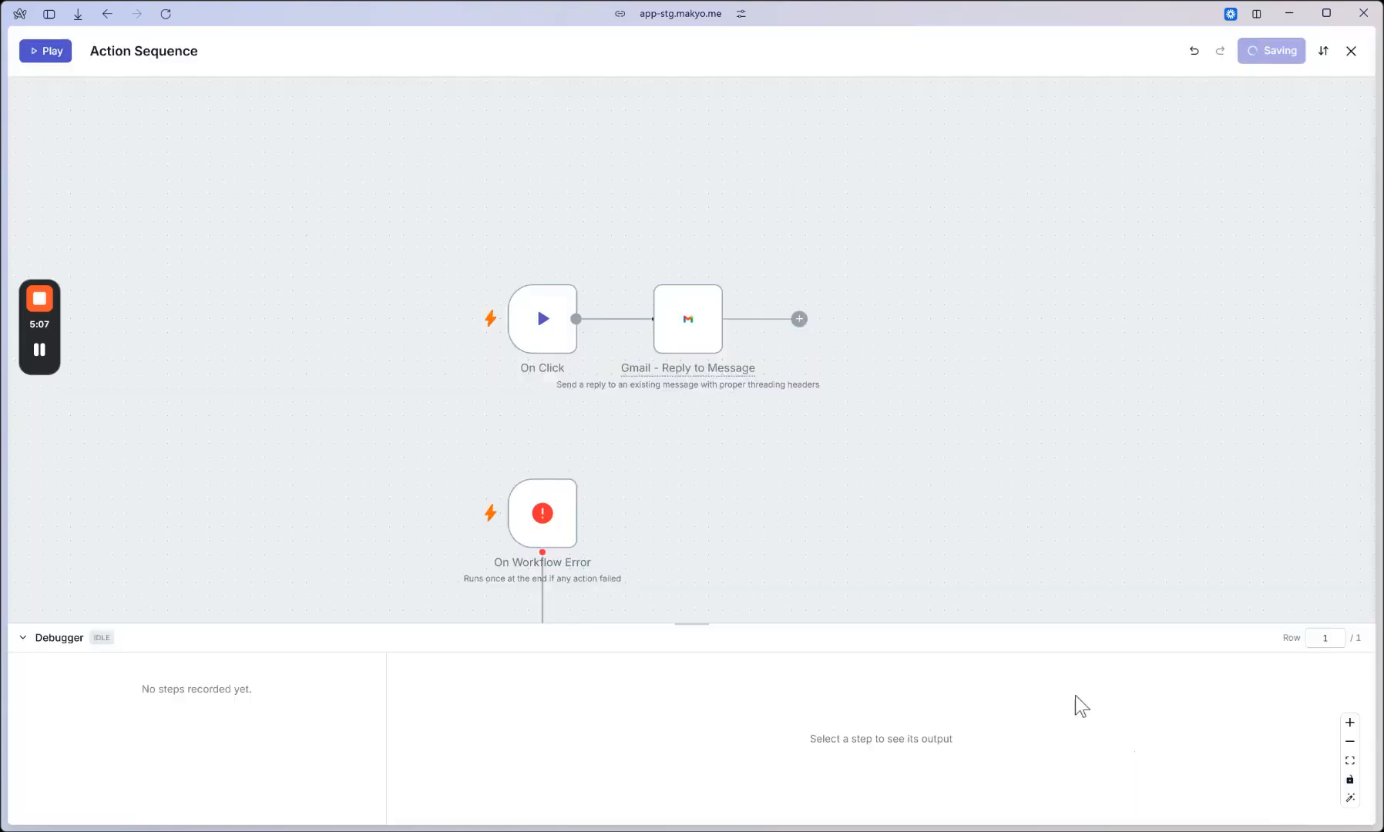
Move the Gmail - Reply to Message node farther from On Click and review its Message ID and Body settings
drag(671, 315, 790, 324)
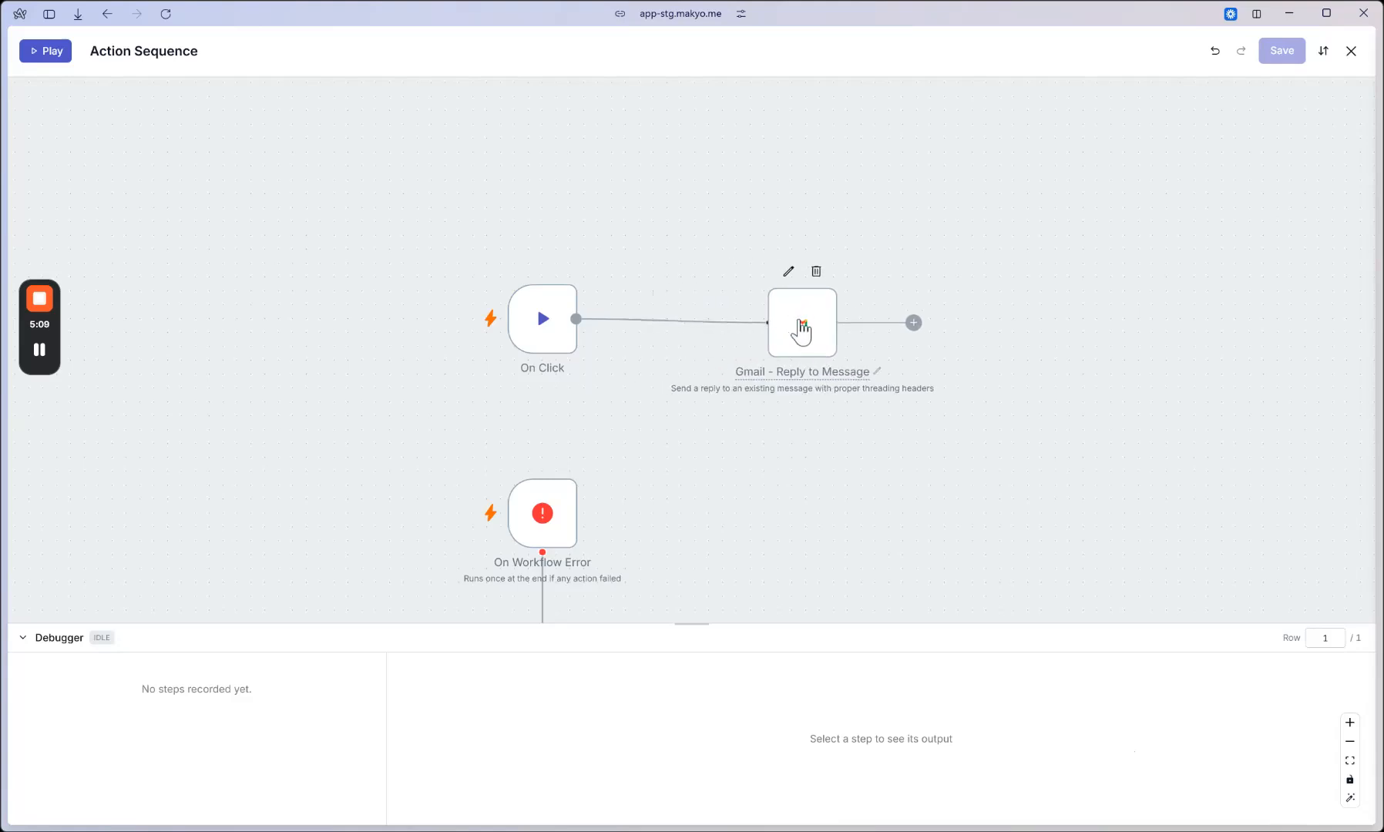
double_click(799, 322)
click(709, 302)
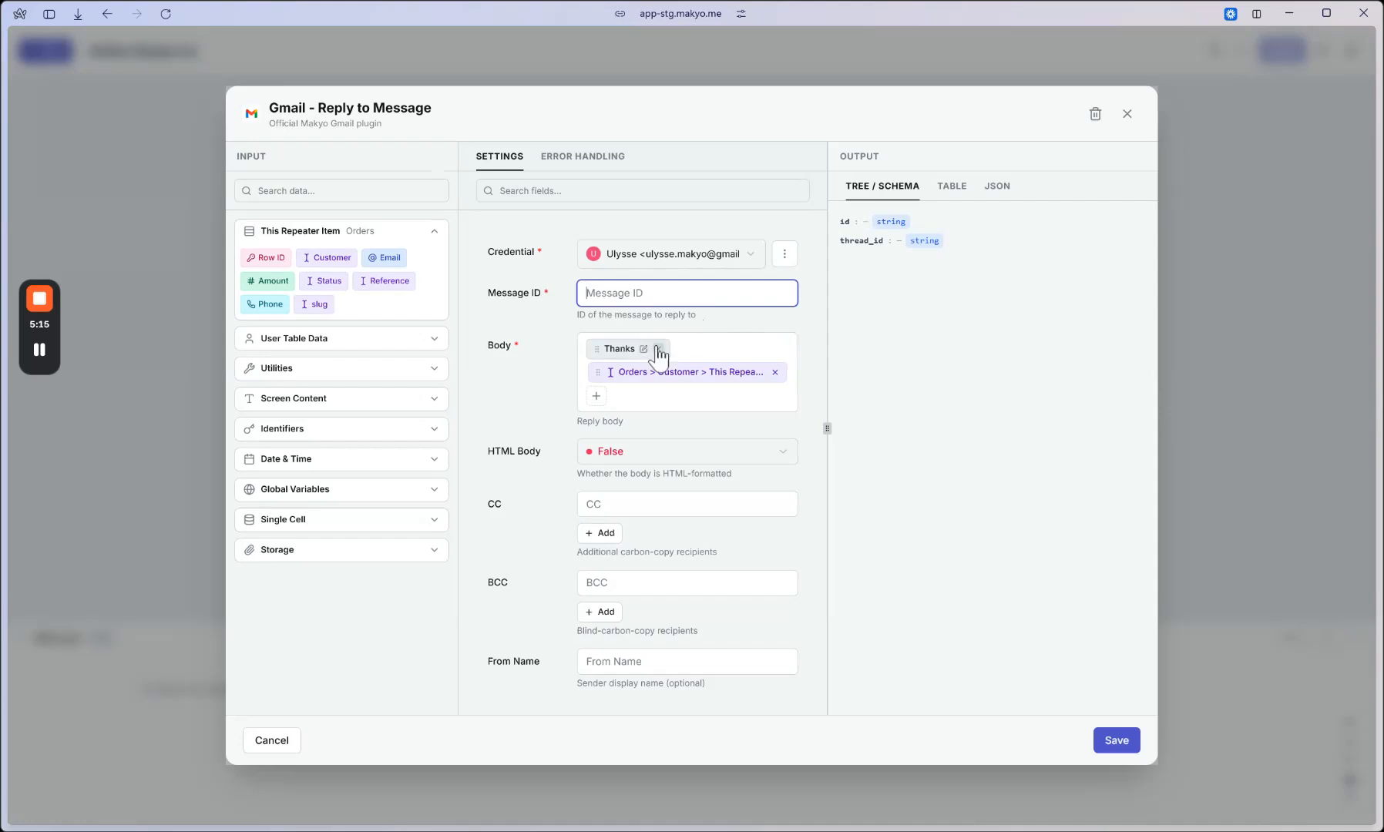
click(1127, 115)
Insert a Gmail - List Messages action between On Click and Gmail - Reply to Message
mouse_move(646, 332)
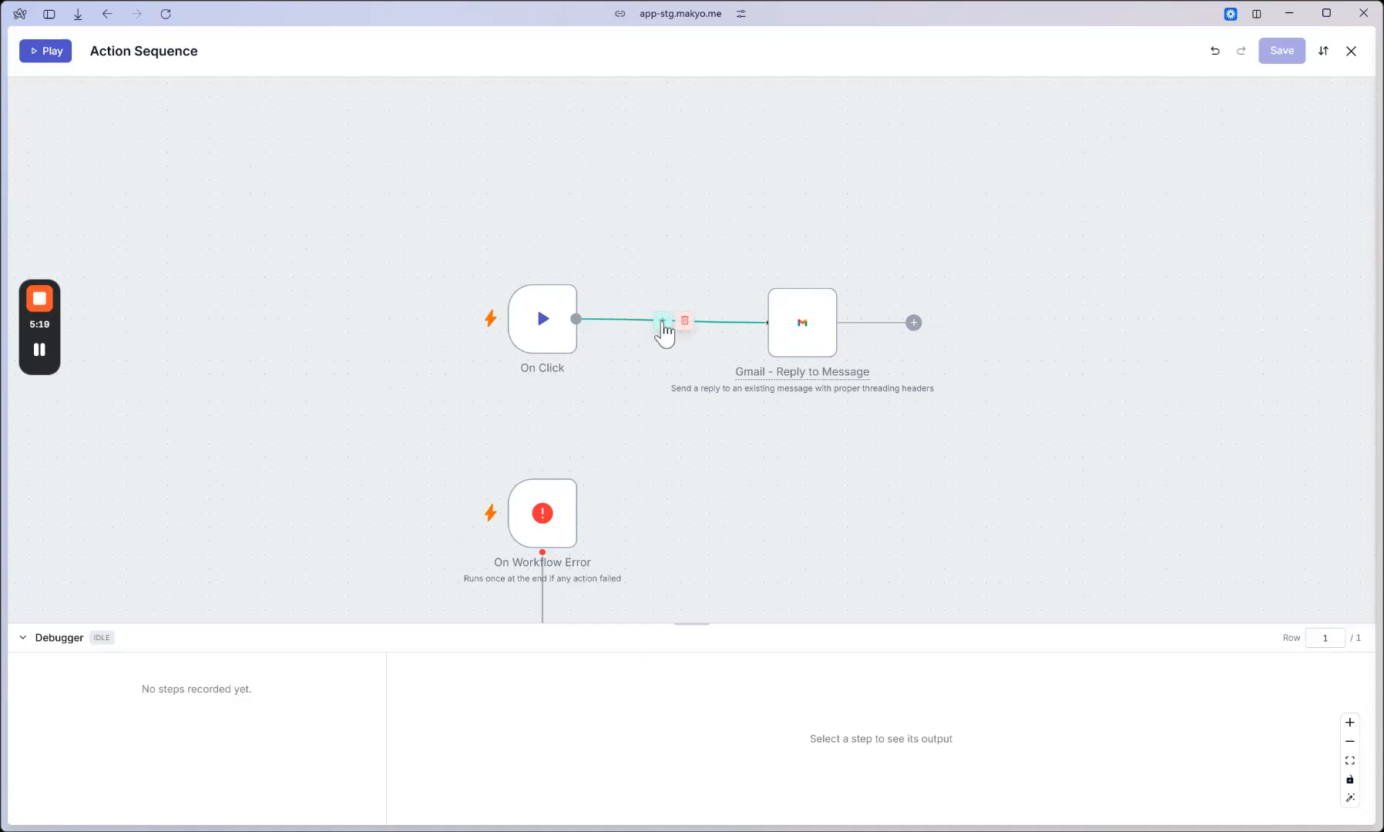
click(662, 321)
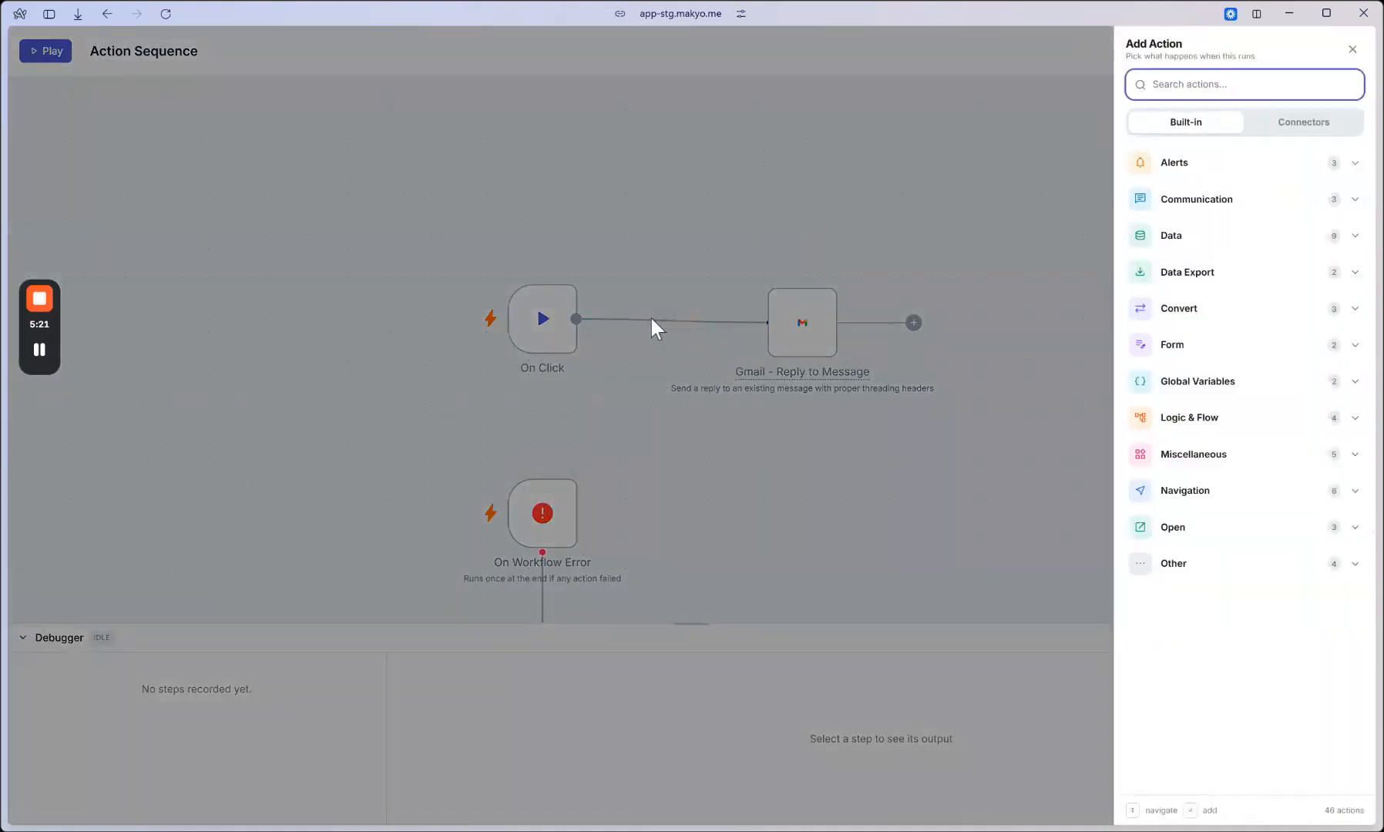
text(gmail)
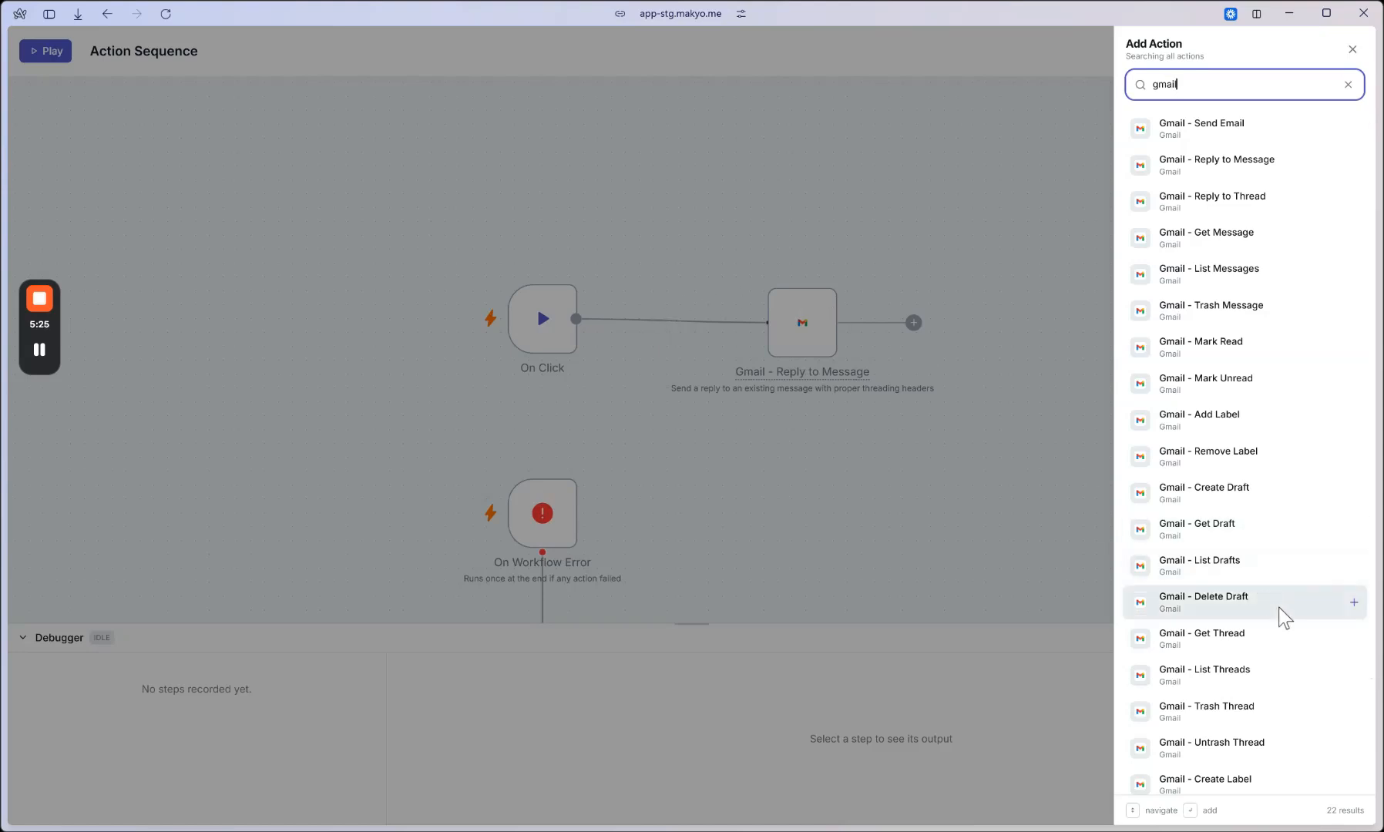
click(1247, 271)
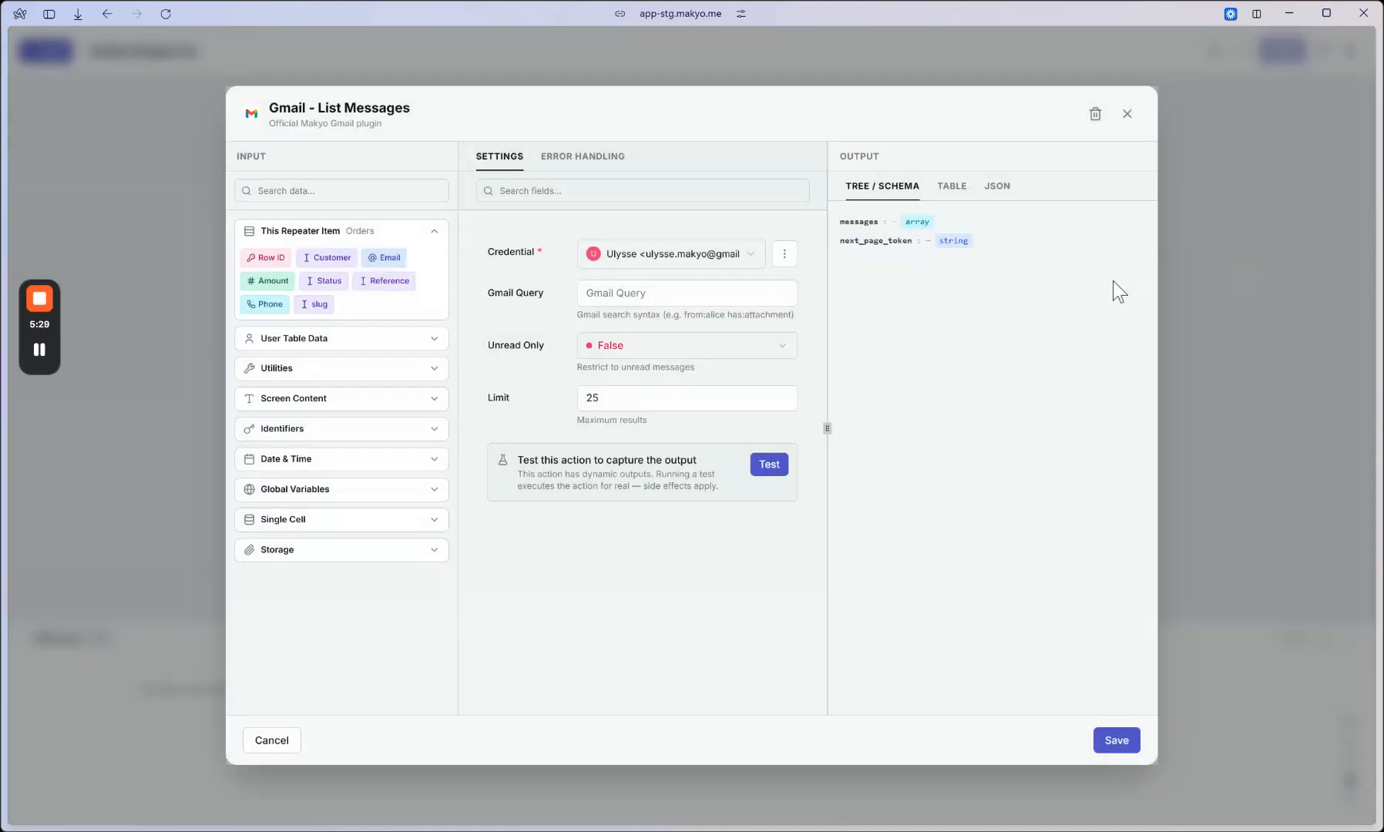
Set the List Messages query to is:unread and the limit to 1, and test the action to capture its output schema
click(722, 297)
text(is:unread)
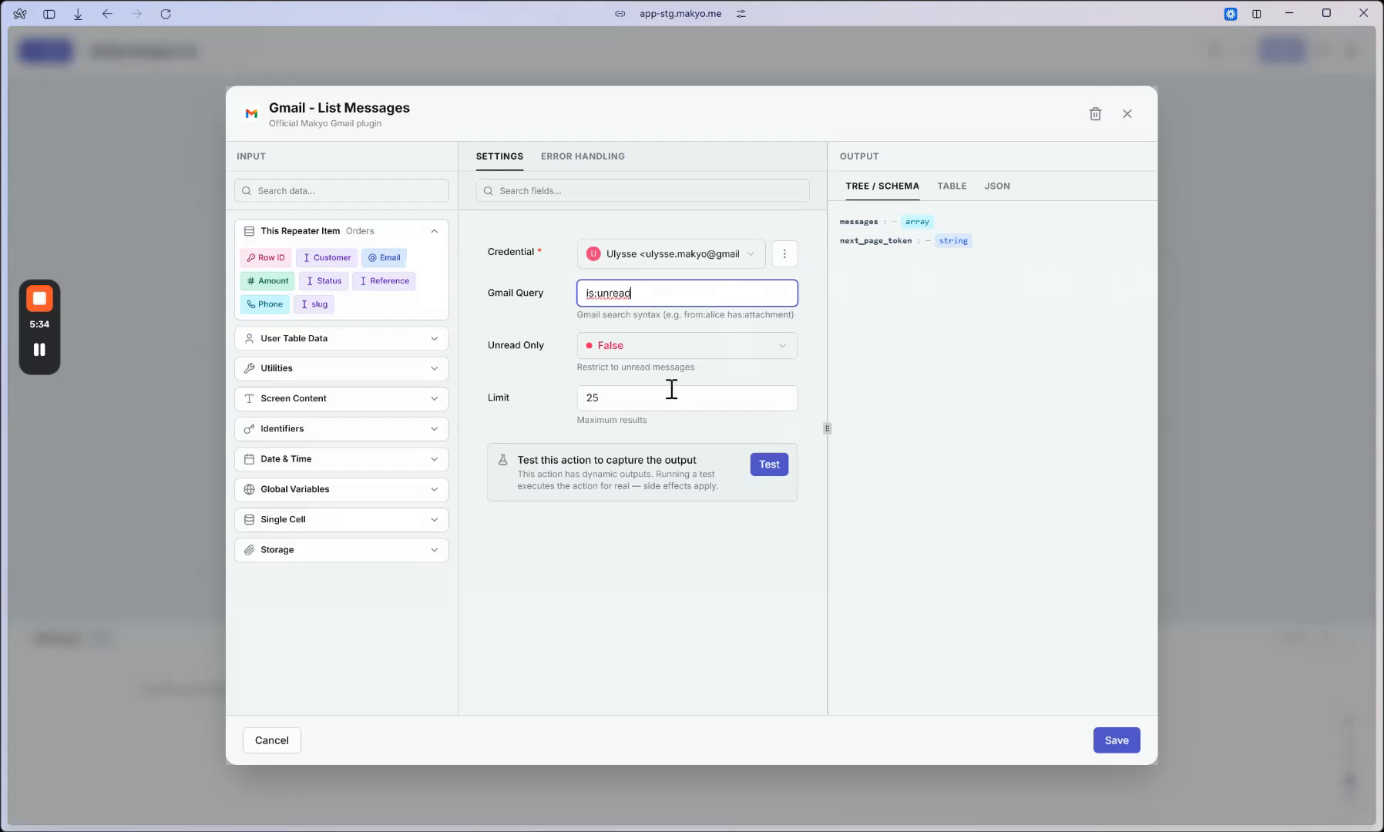
drag(669, 398, 502, 405)
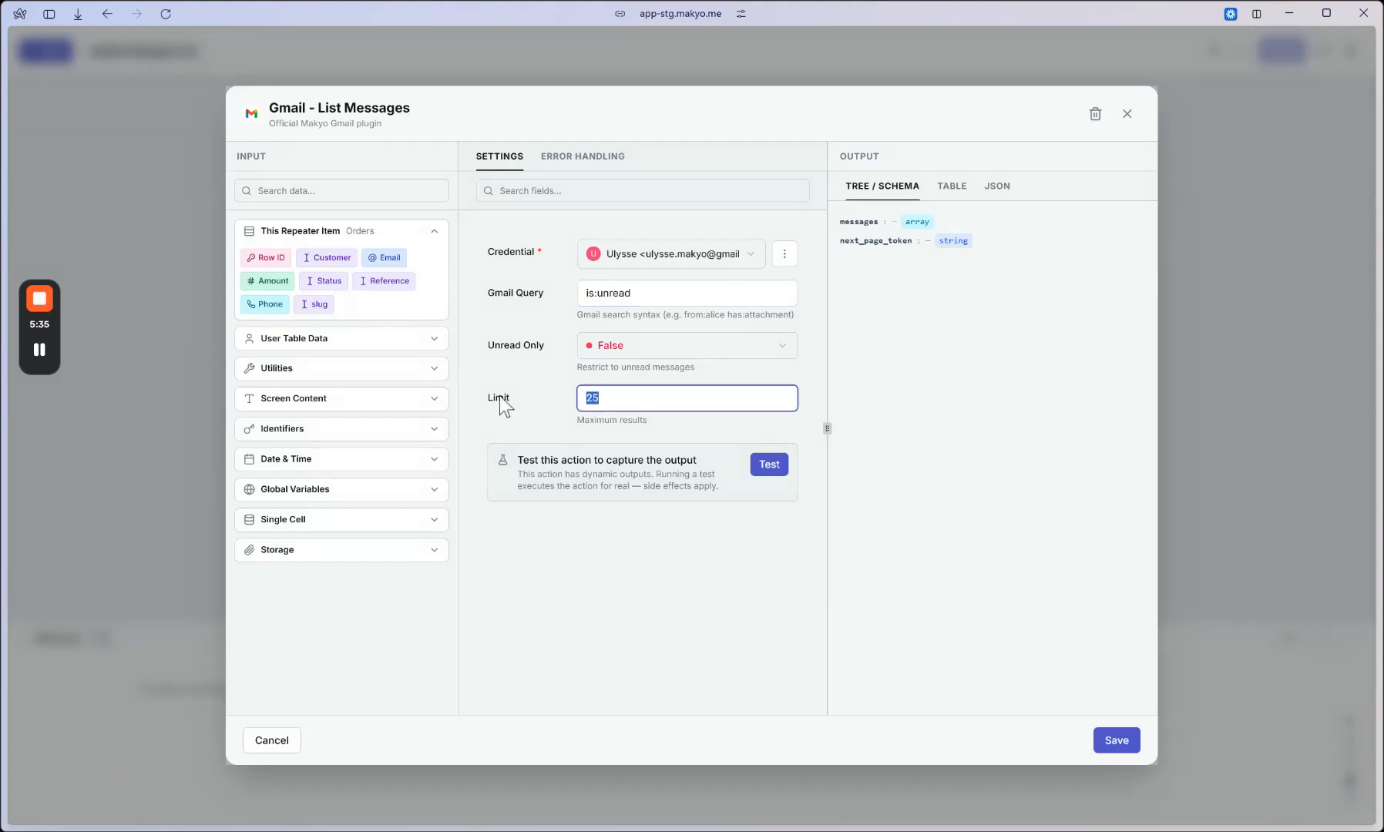
text(1)
click(776, 470)
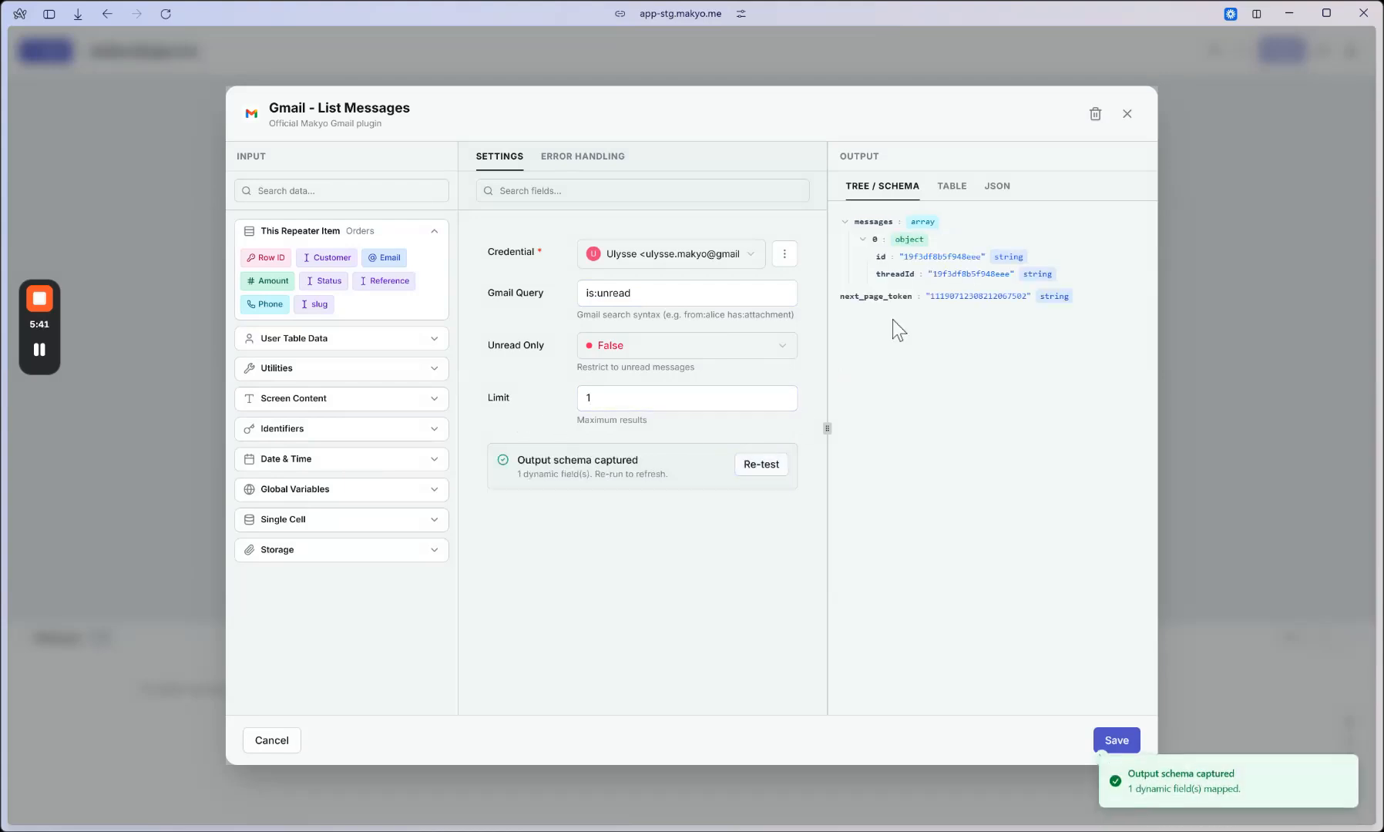
Examine the id and threadId of the first message object in the captured List Messages output
drag(925, 254, 1087, 309)
click(983, 284)
double_click(961, 256)
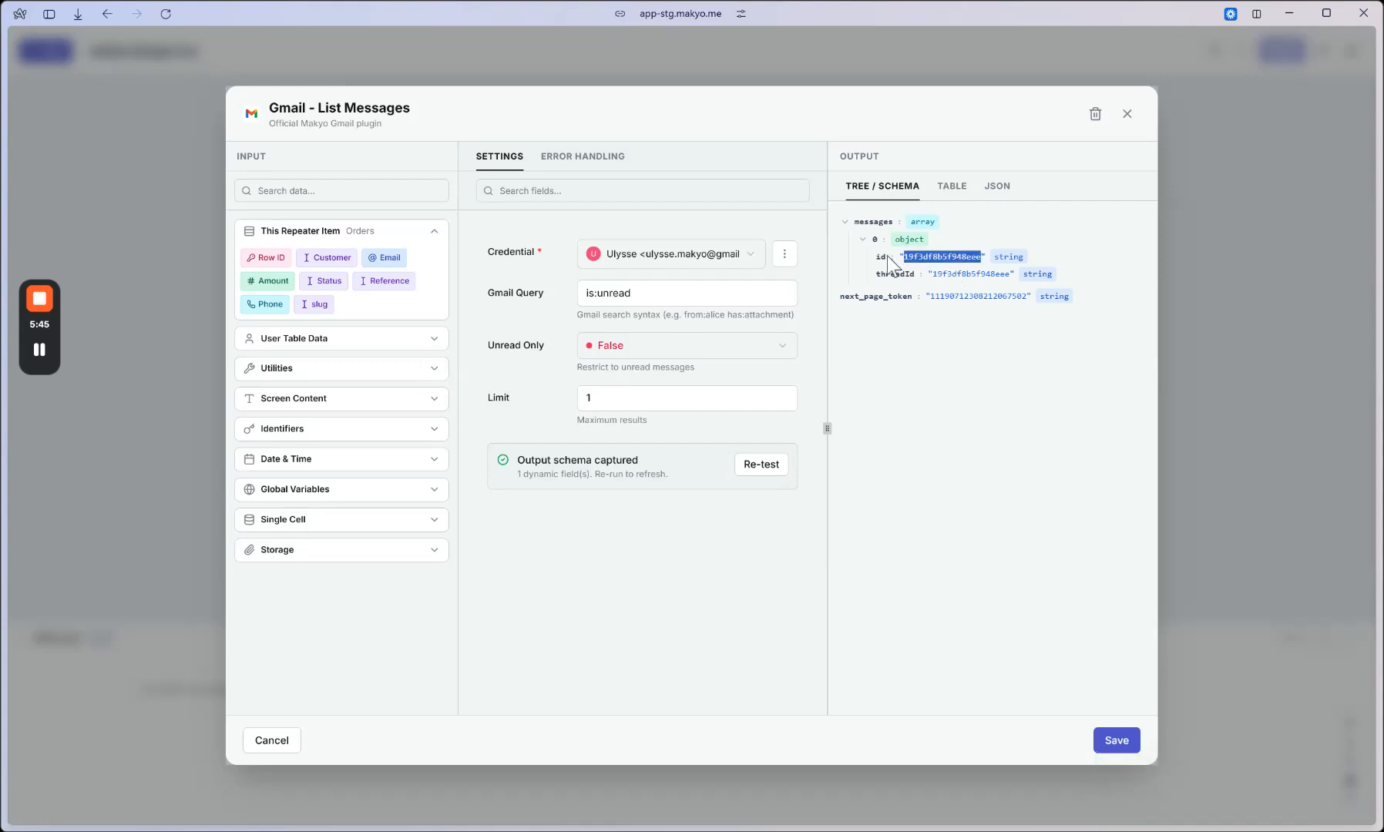
click(863, 239)
click(863, 240)
drag(885, 245, 1060, 270)
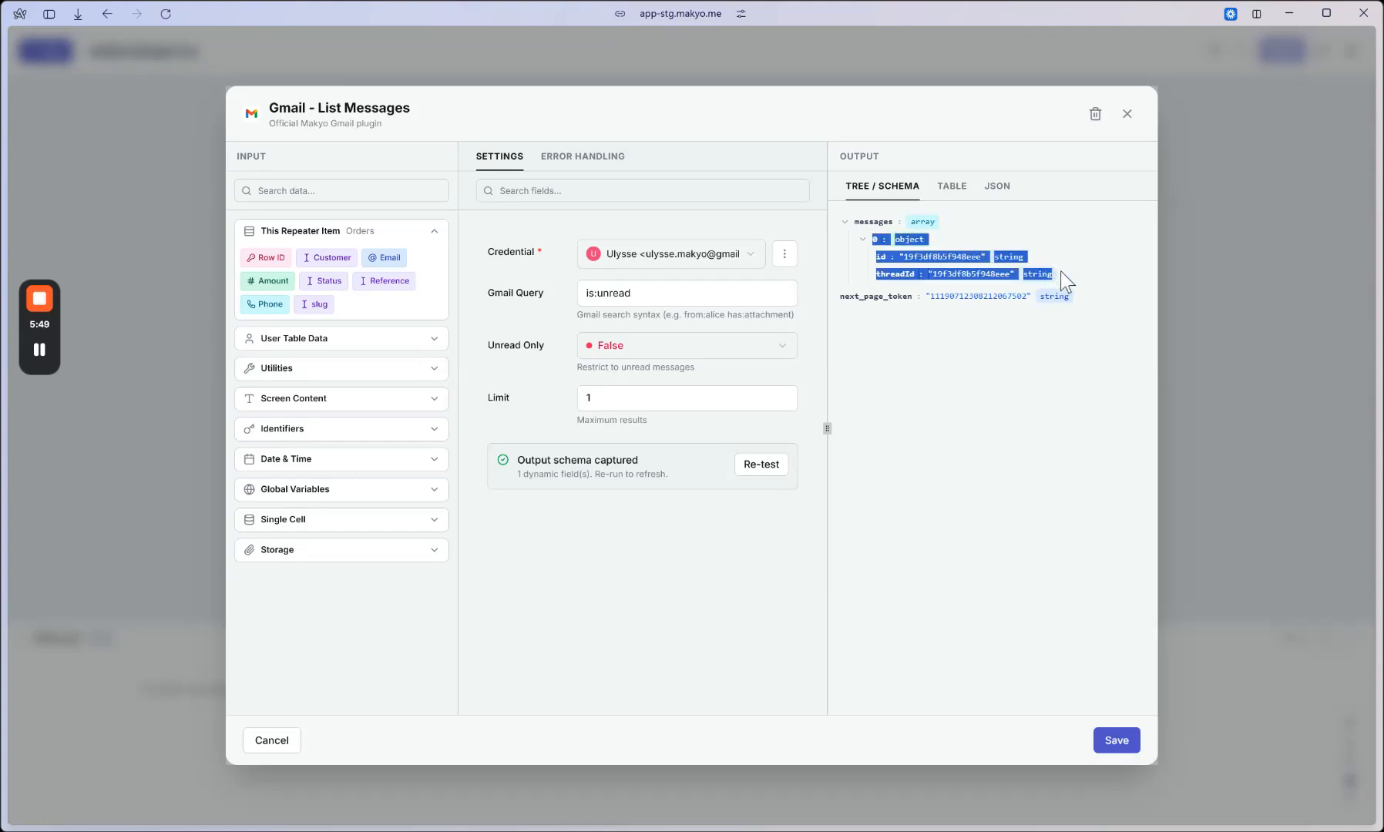
Recheck the first message object in the captured output and save the Gmail - List Messages settings
click(1061, 271)
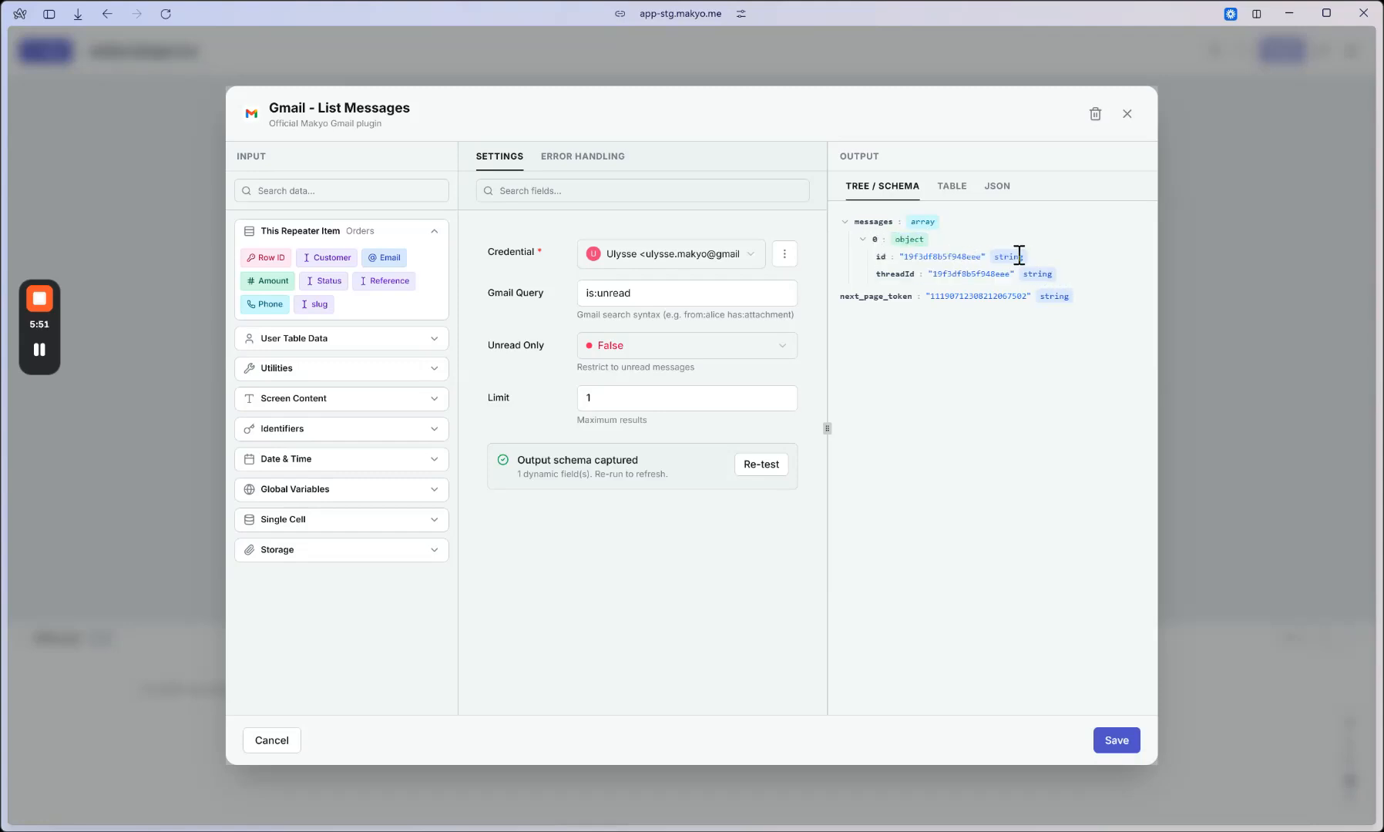
drag(879, 240, 1083, 282)
click(1083, 282)
click(1116, 740)
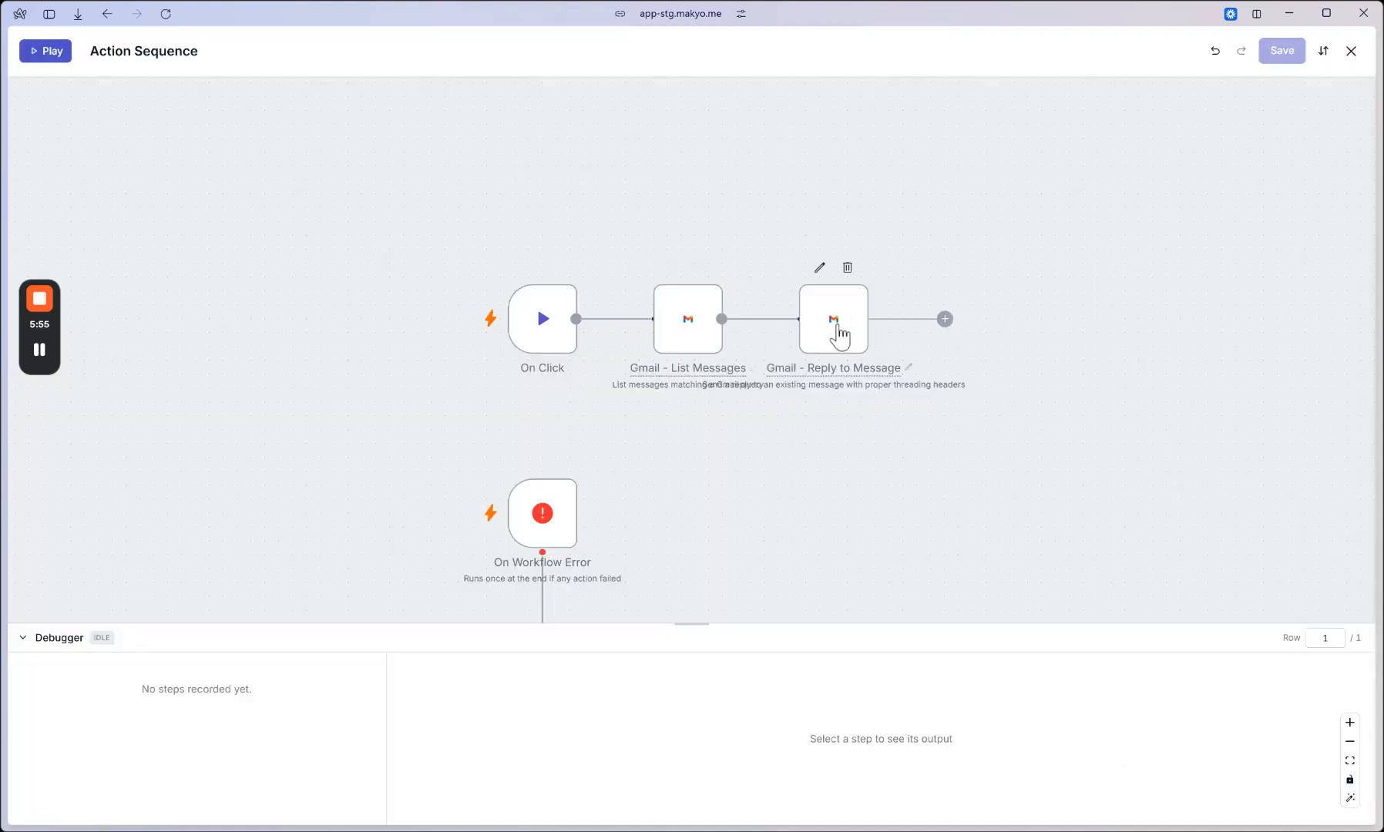
Check which Gmail - List Messages outputs are available to Gmail - Reply to Message and whether the messages array needs a loop
double_click(837, 329)
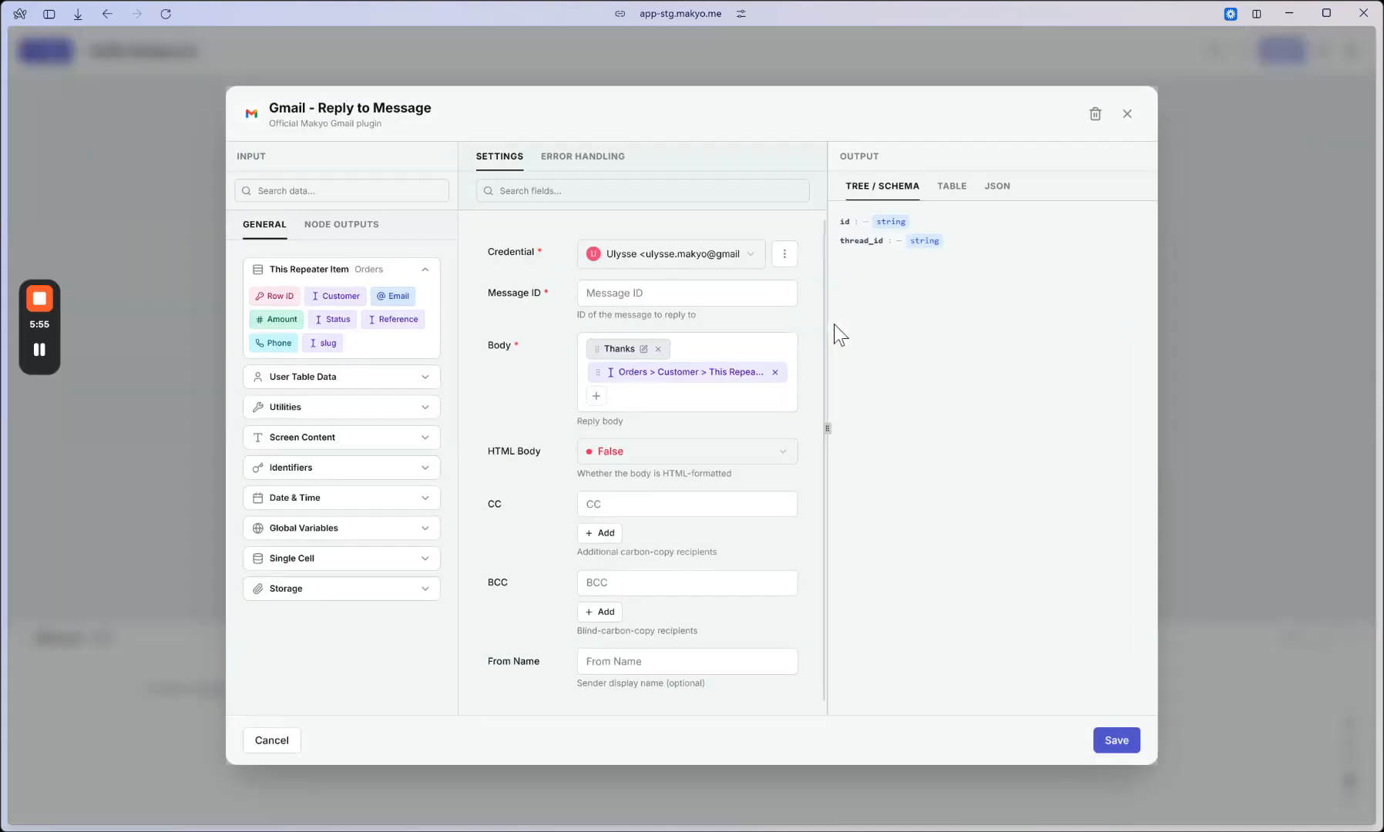
click(327, 228)
click(410, 275)
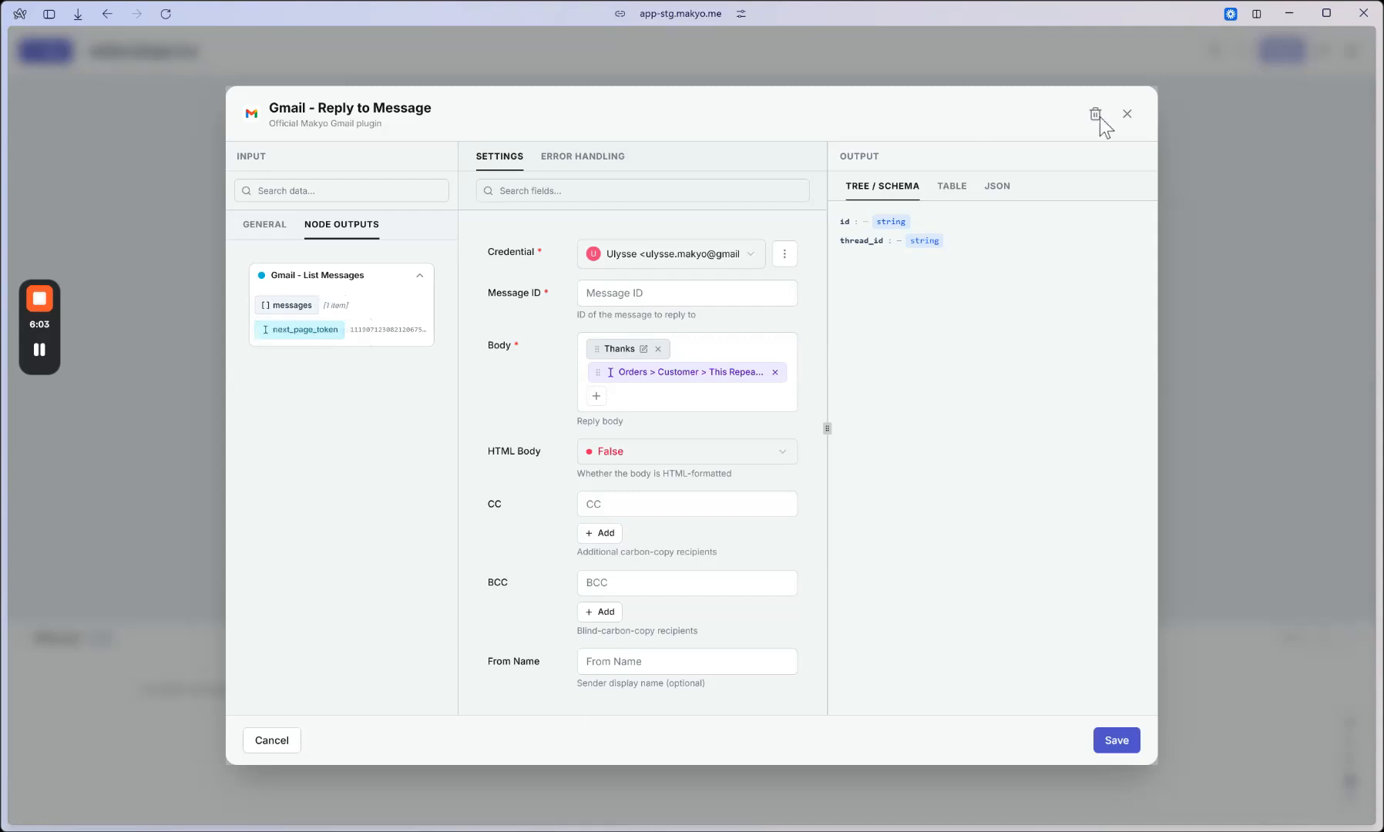
mouse_move(295, 303)
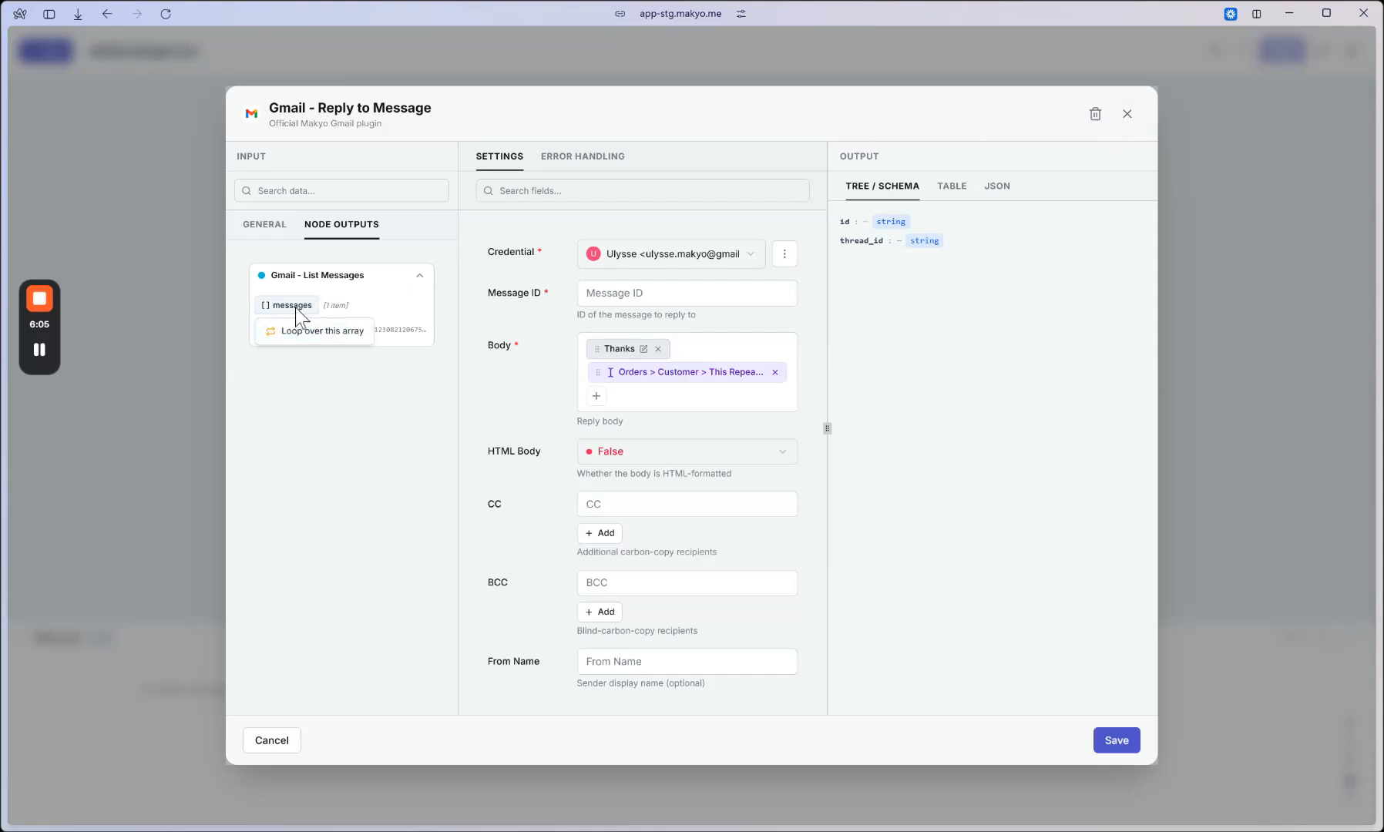
click(1136, 120)
Disconnect Gmail - Reply to Message from Gmail - List Messages and move it farther away to leave room between them
drag(839, 319, 956, 323)
mouse_move(859, 325)
click(832, 323)
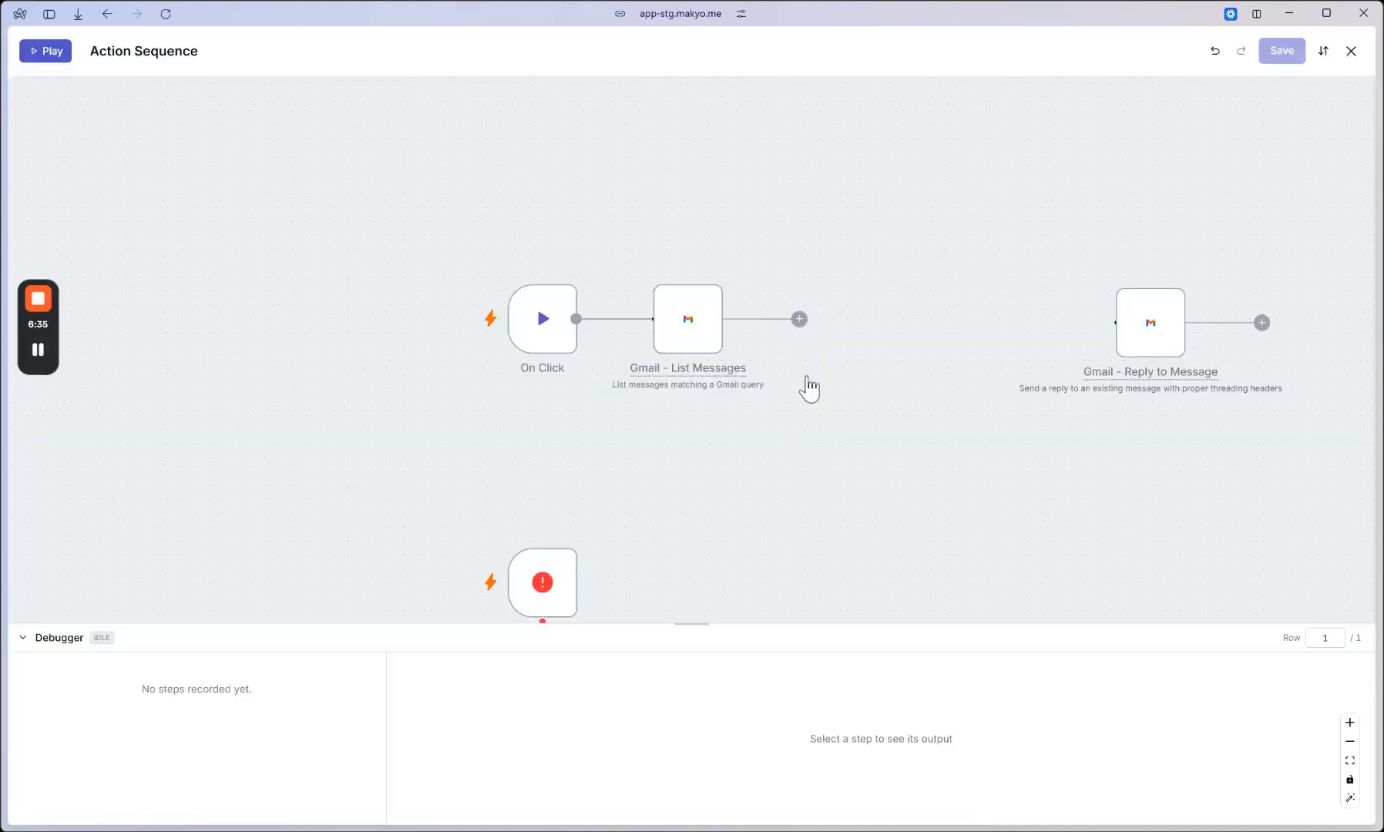
Add a For Each loop after Gmail - List Messages with its messages array as the items source, and save it
click(799, 319)
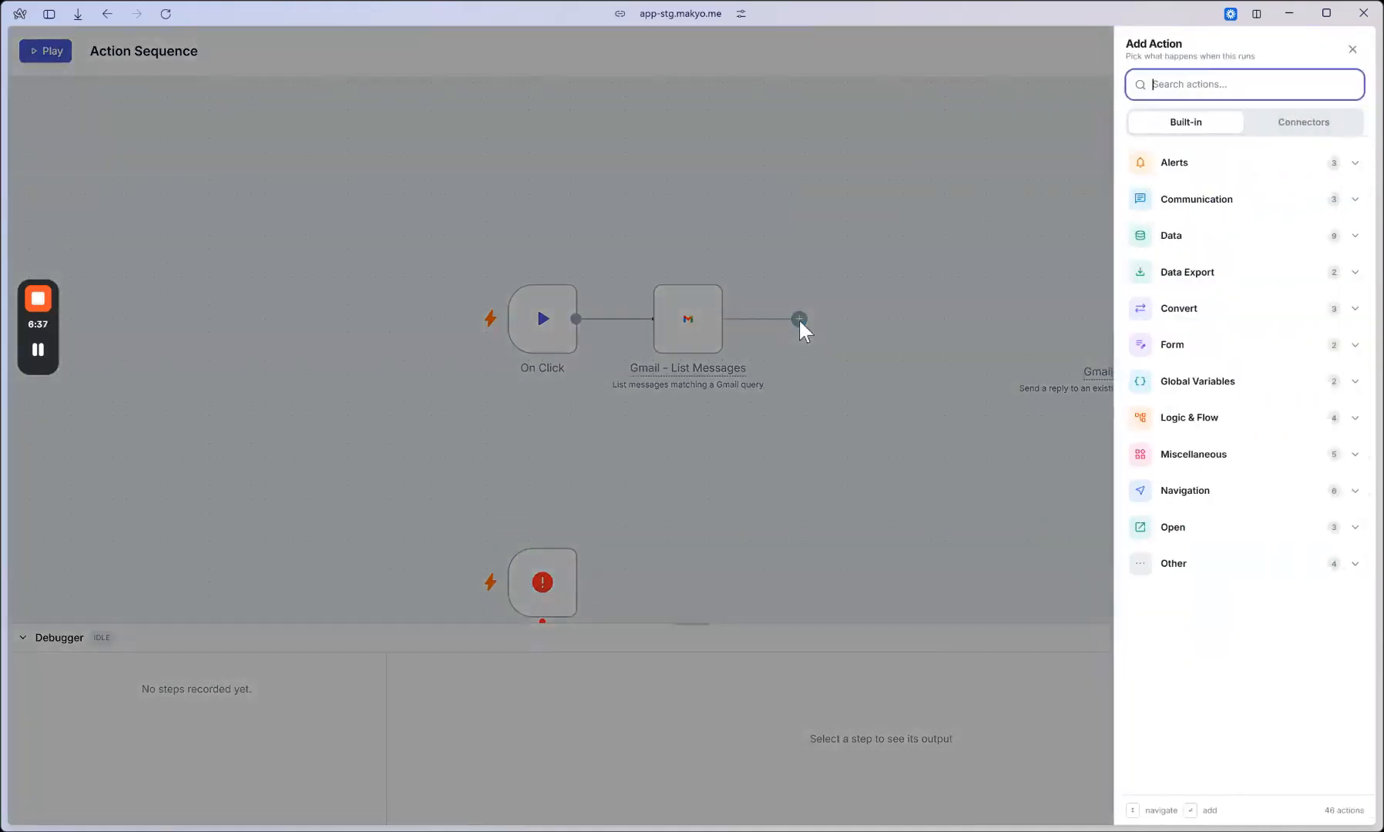
text(for ea)
click(1220, 132)
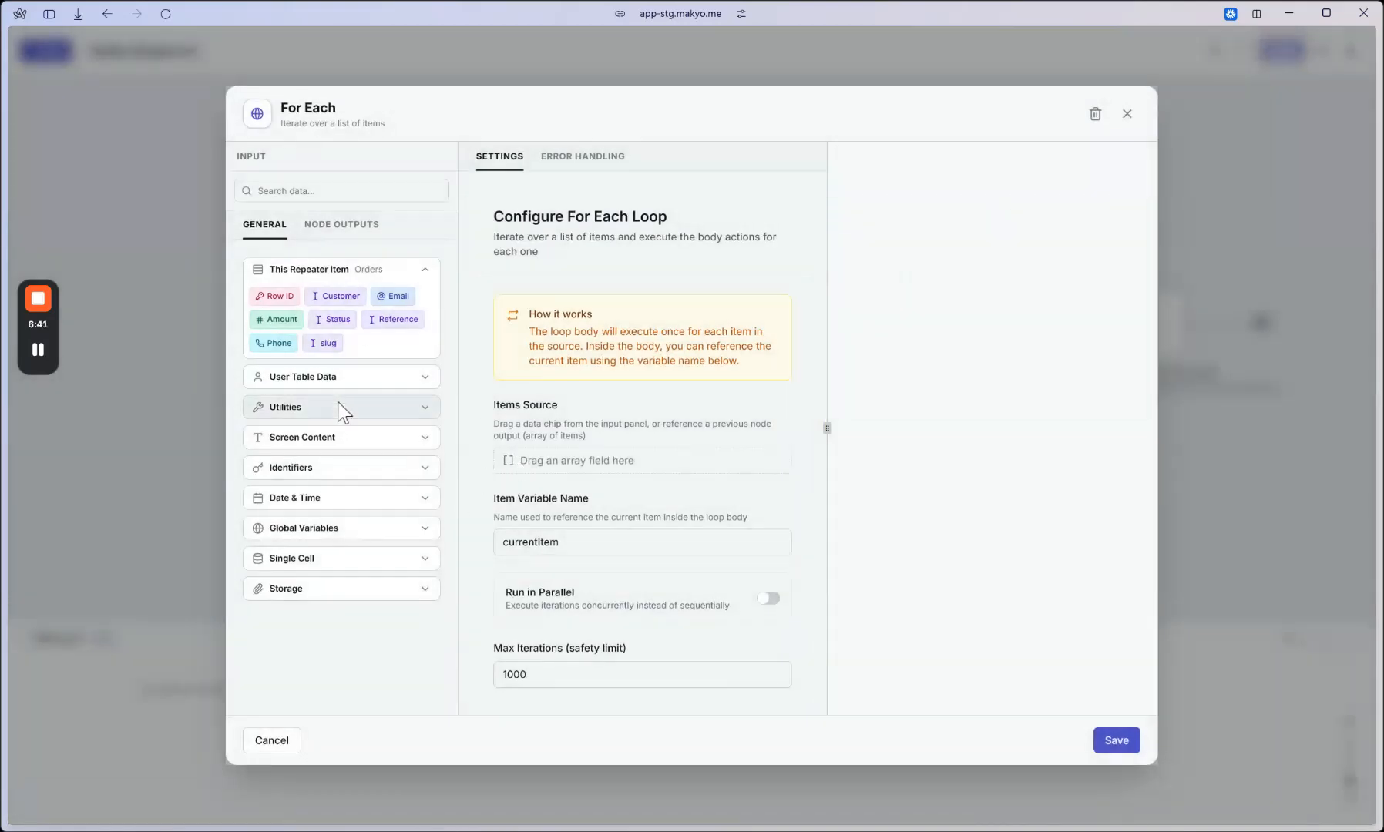
click(320, 226)
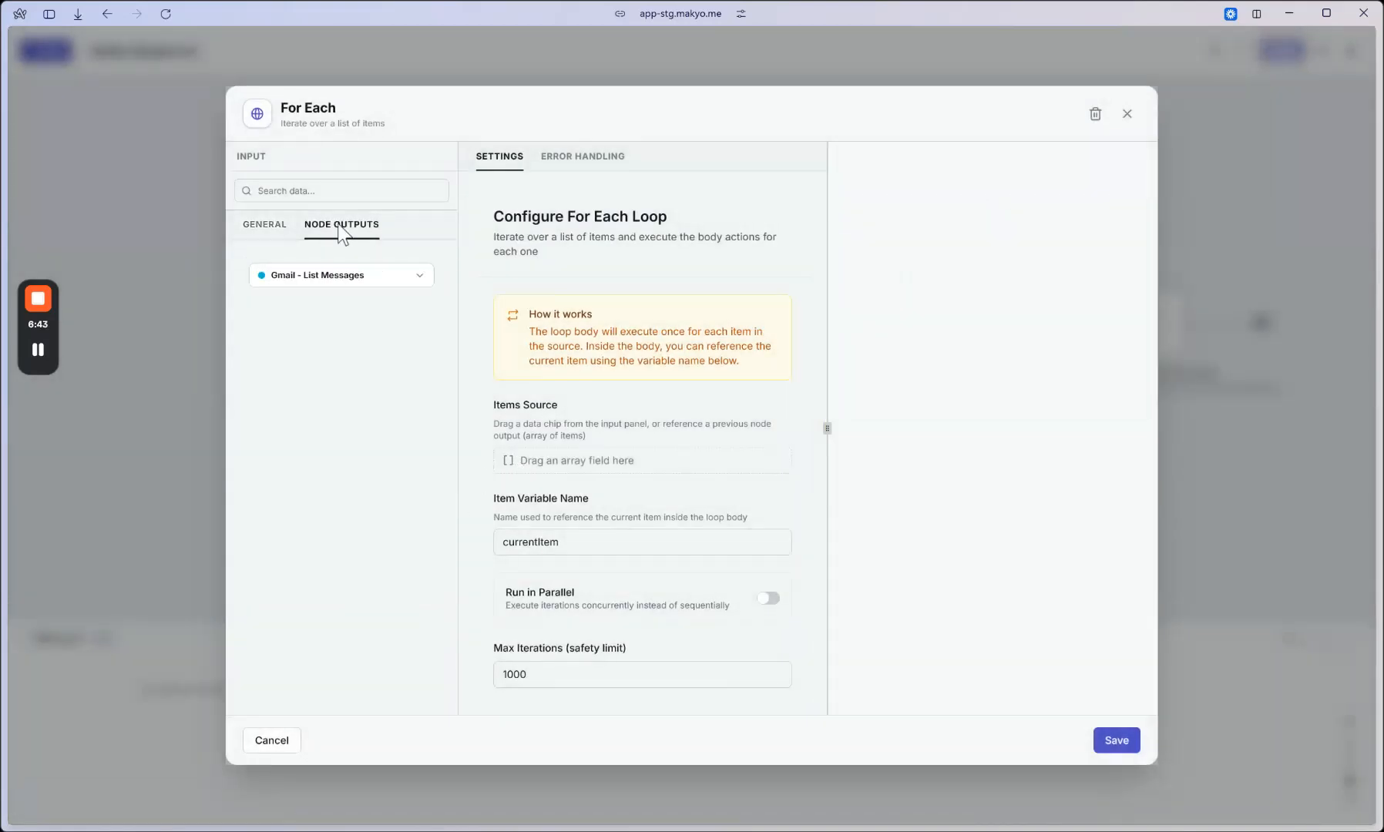
click(333, 271)
drag(308, 307, 628, 461)
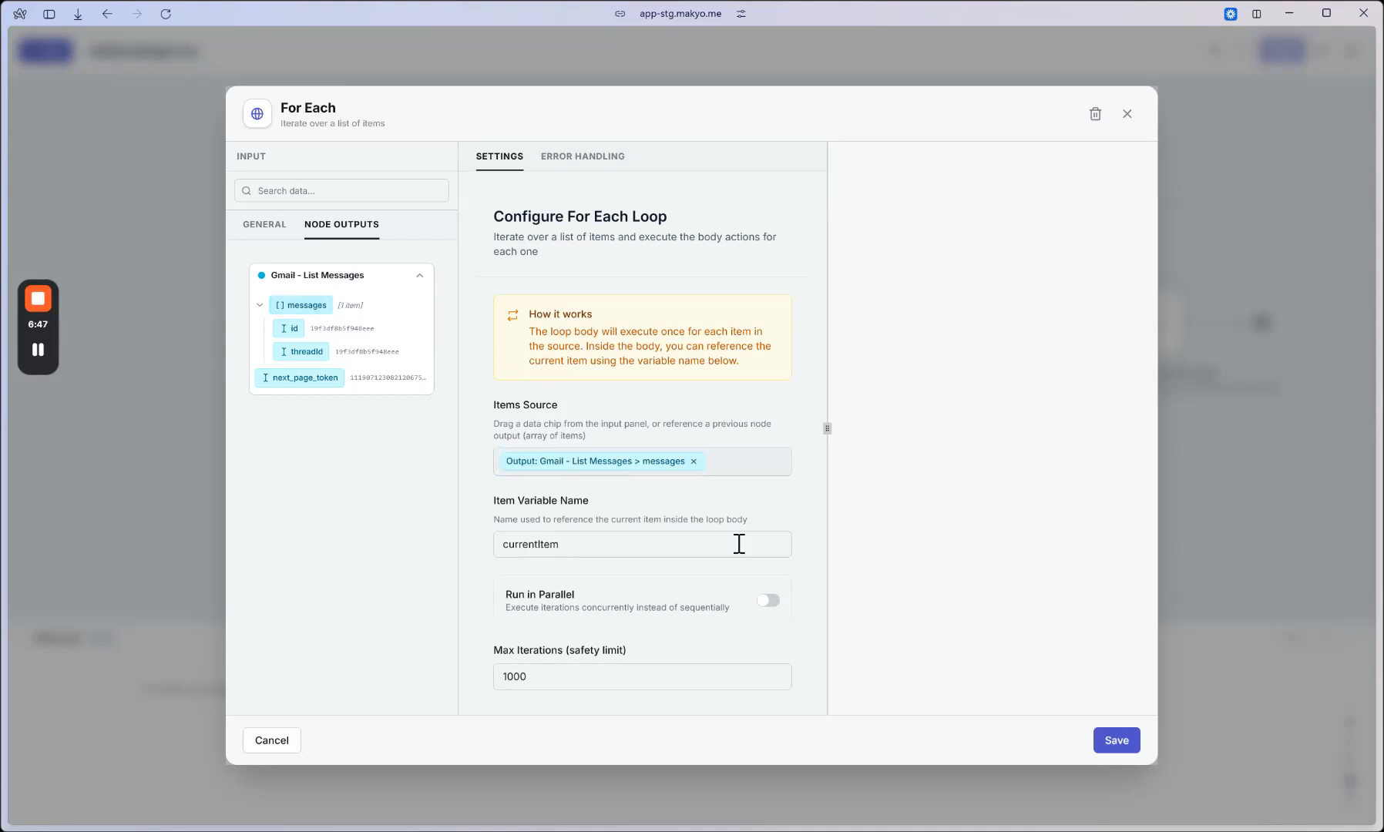
click(1117, 740)
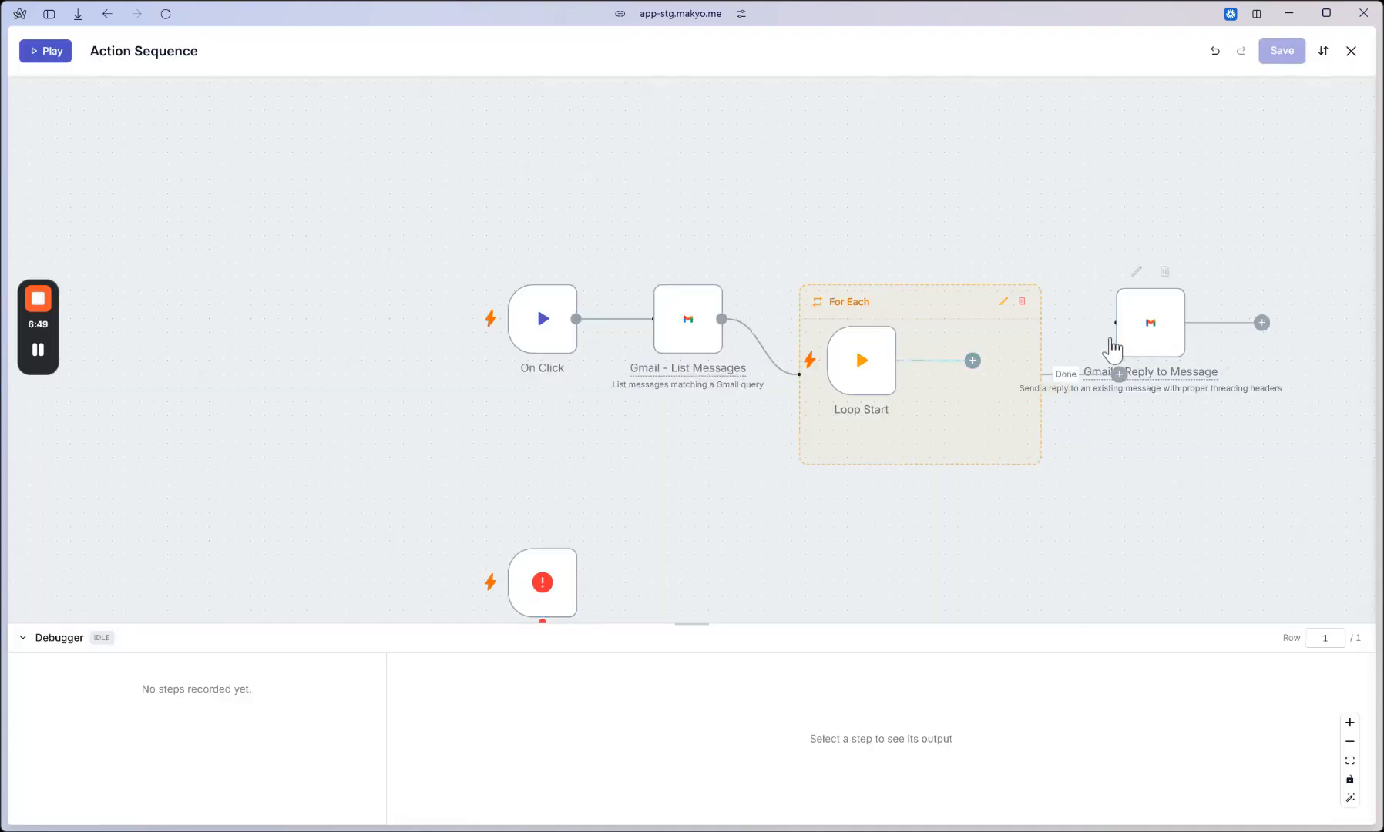
Connect Gmail - Reply to Message after Loop Start inside For Each and set its Message ID to the loop item's id
mouse_move(973, 361)
mouse_down()
mouse_move(1116, 332)
mouse_move(924, 370)
mouse_move(972, 370)
mouse_up()
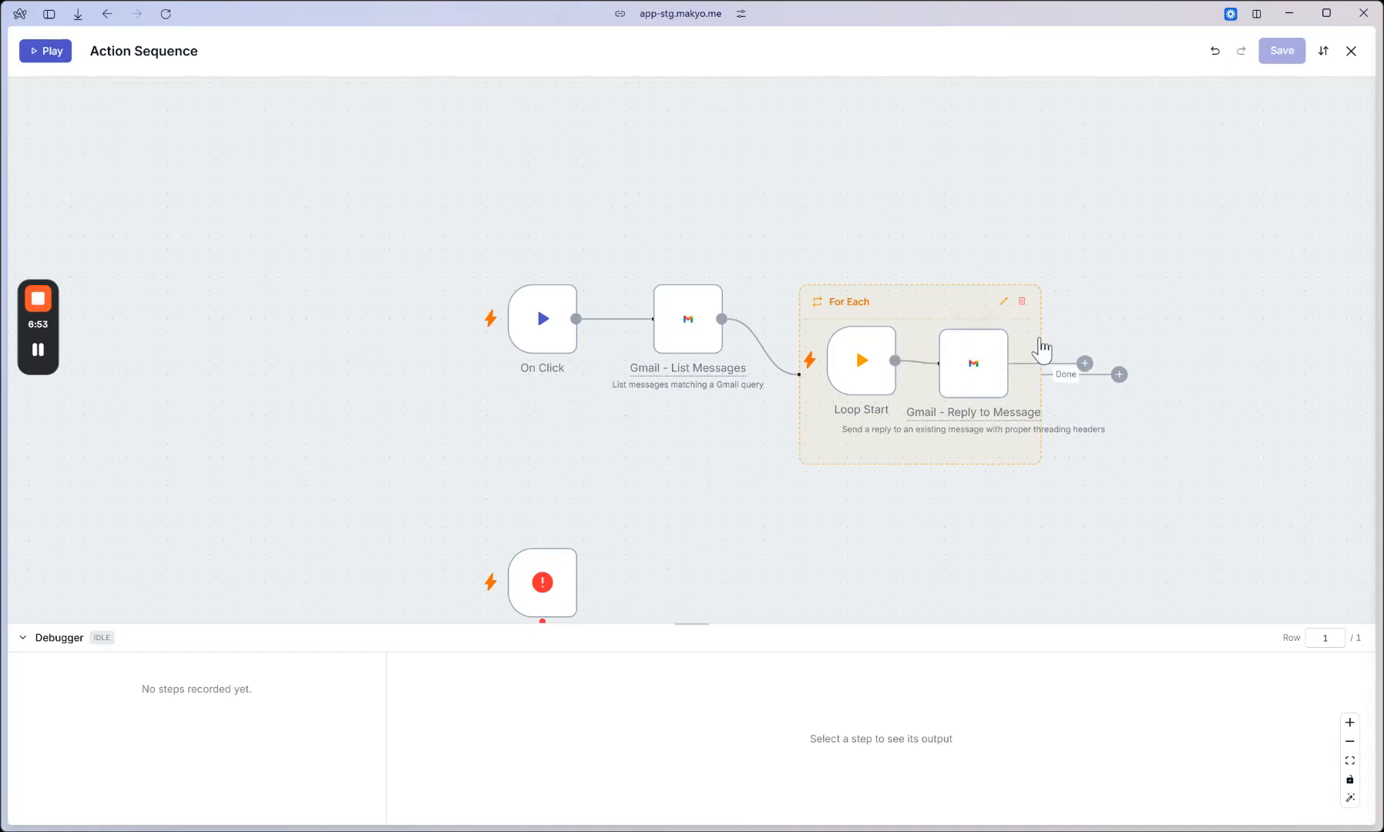
double_click(975, 368)
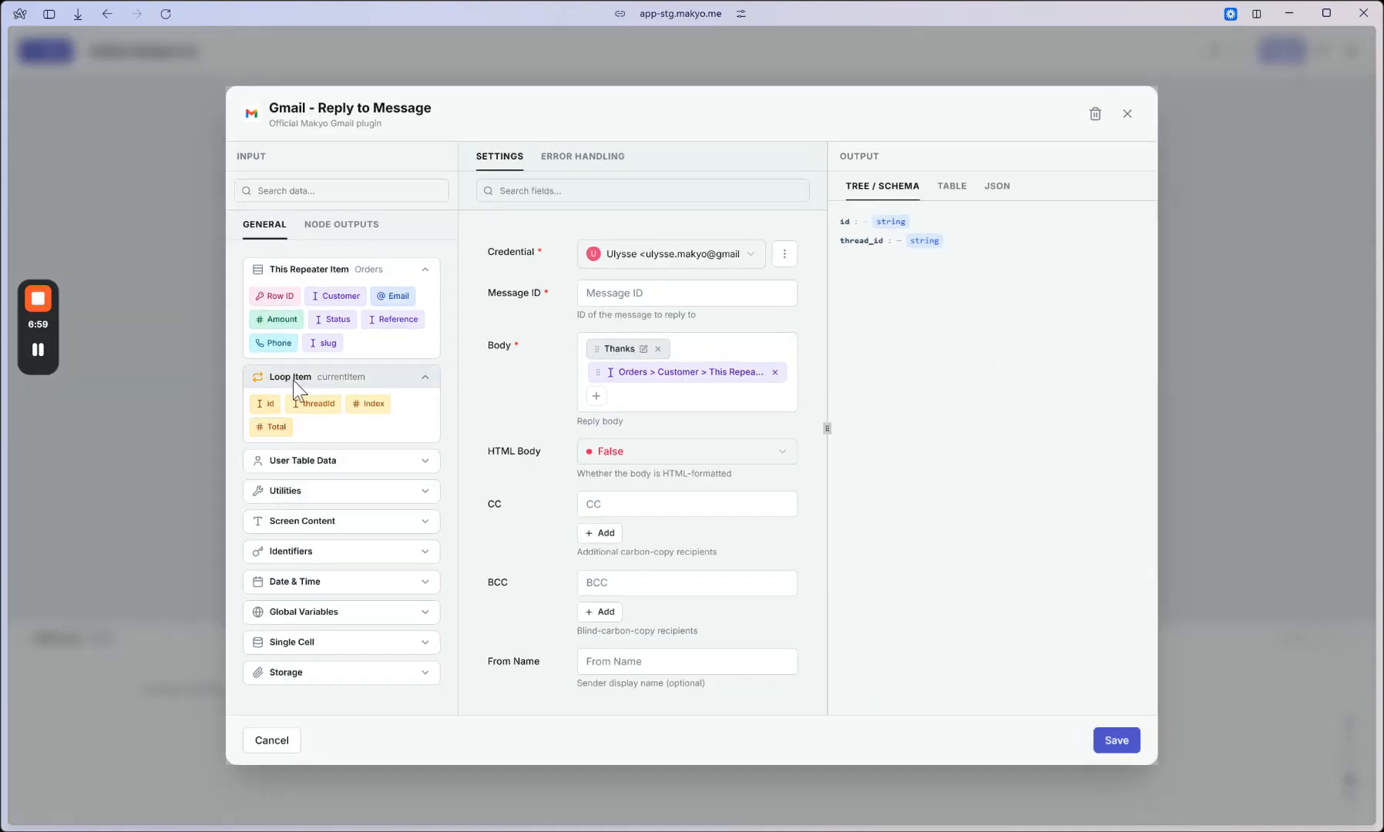
drag(263, 405, 659, 301)
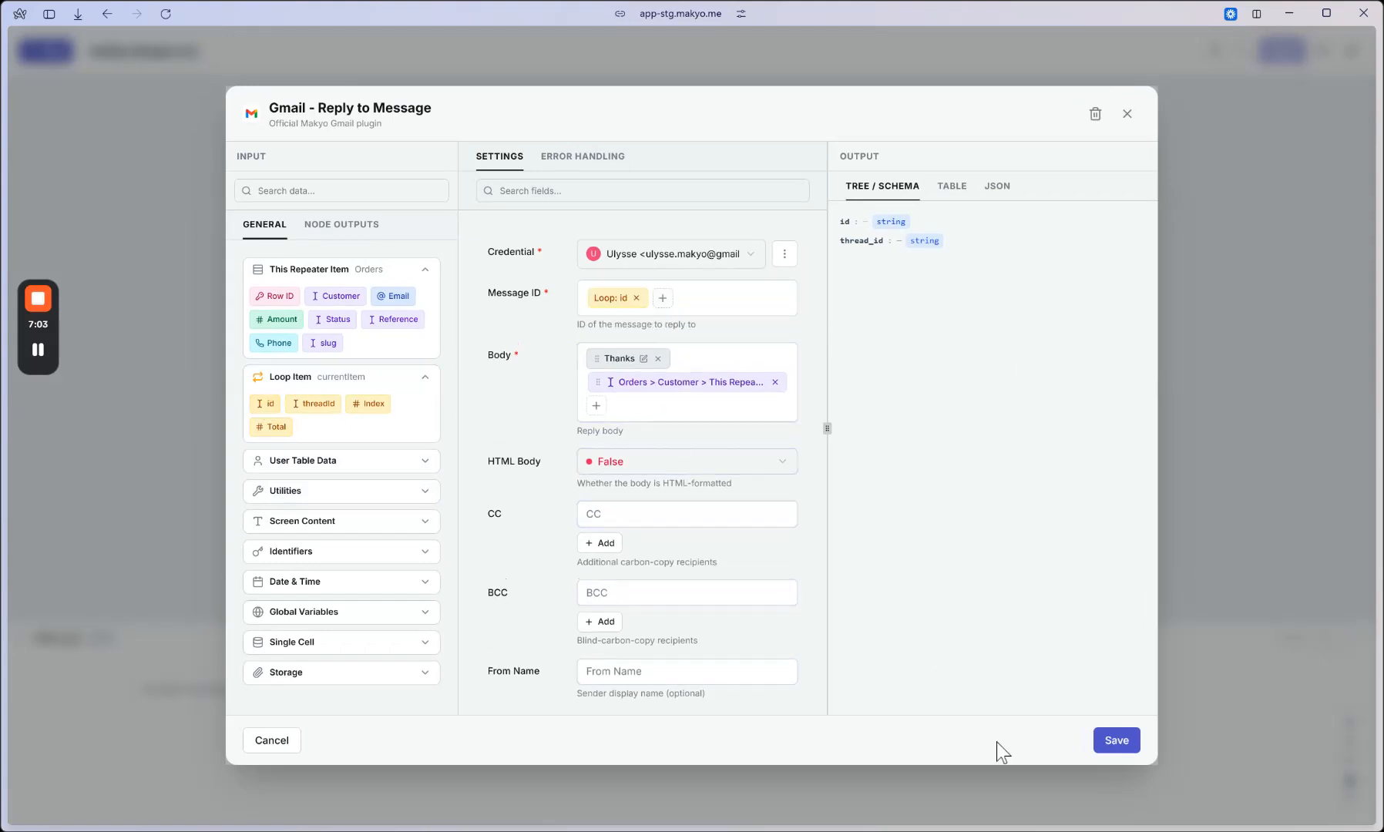
click(1118, 741)
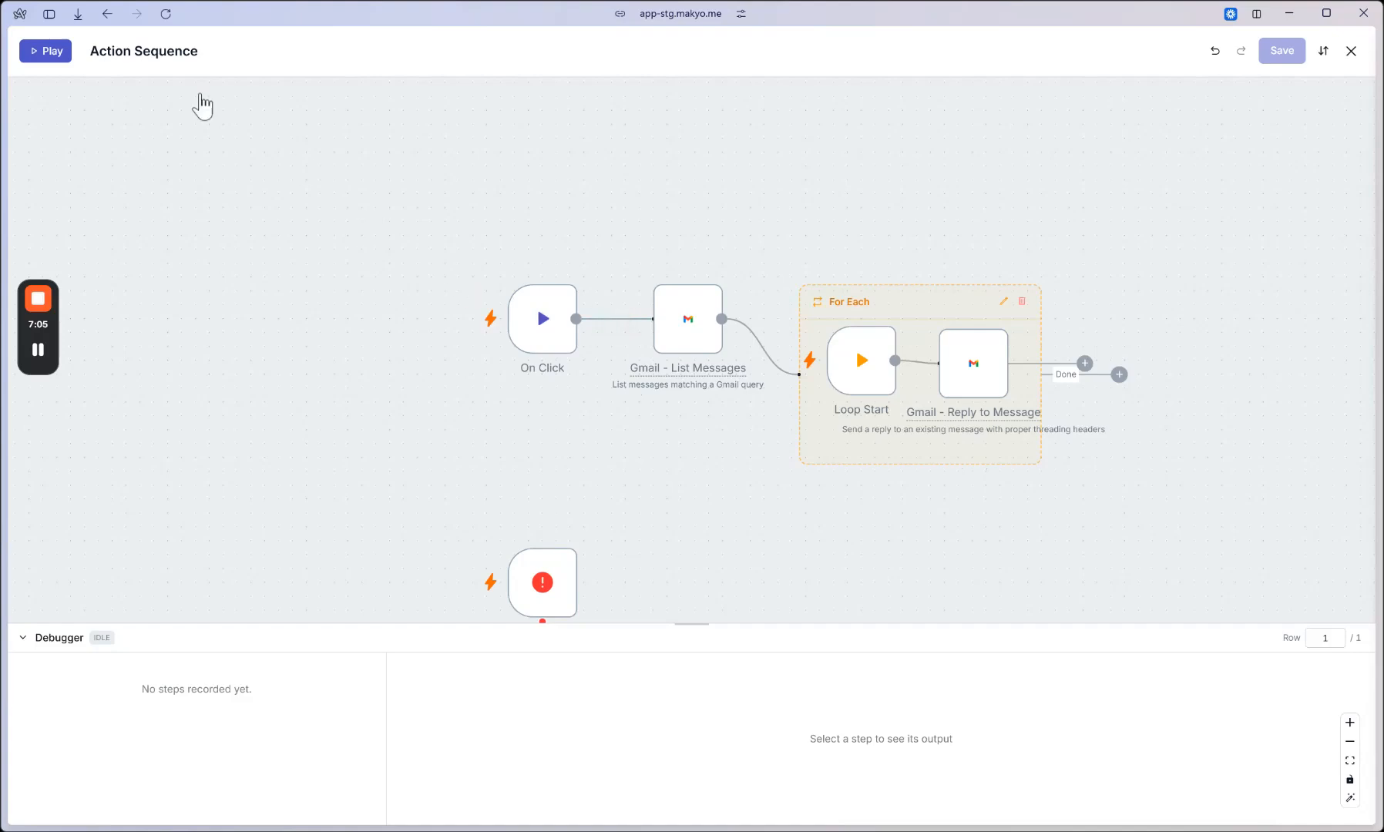
Run the action sequence and review the Gmail - Reply to Message result in the debugger
click(51, 54)
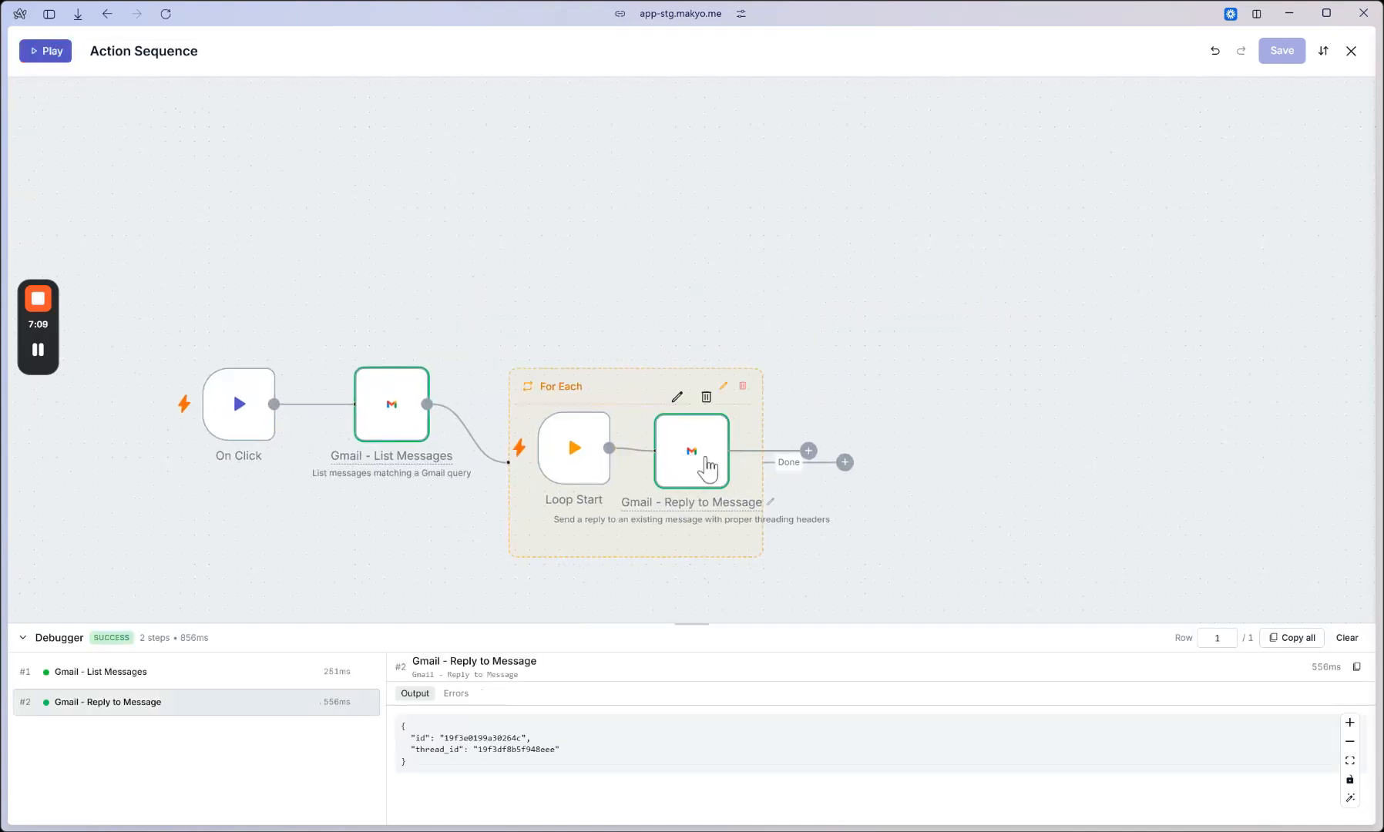
scroll(893, 416, down, 2)
Switch to the Gmail inbox, search for from:makyo and open the newest order conversation
mouse_move(3, 609)
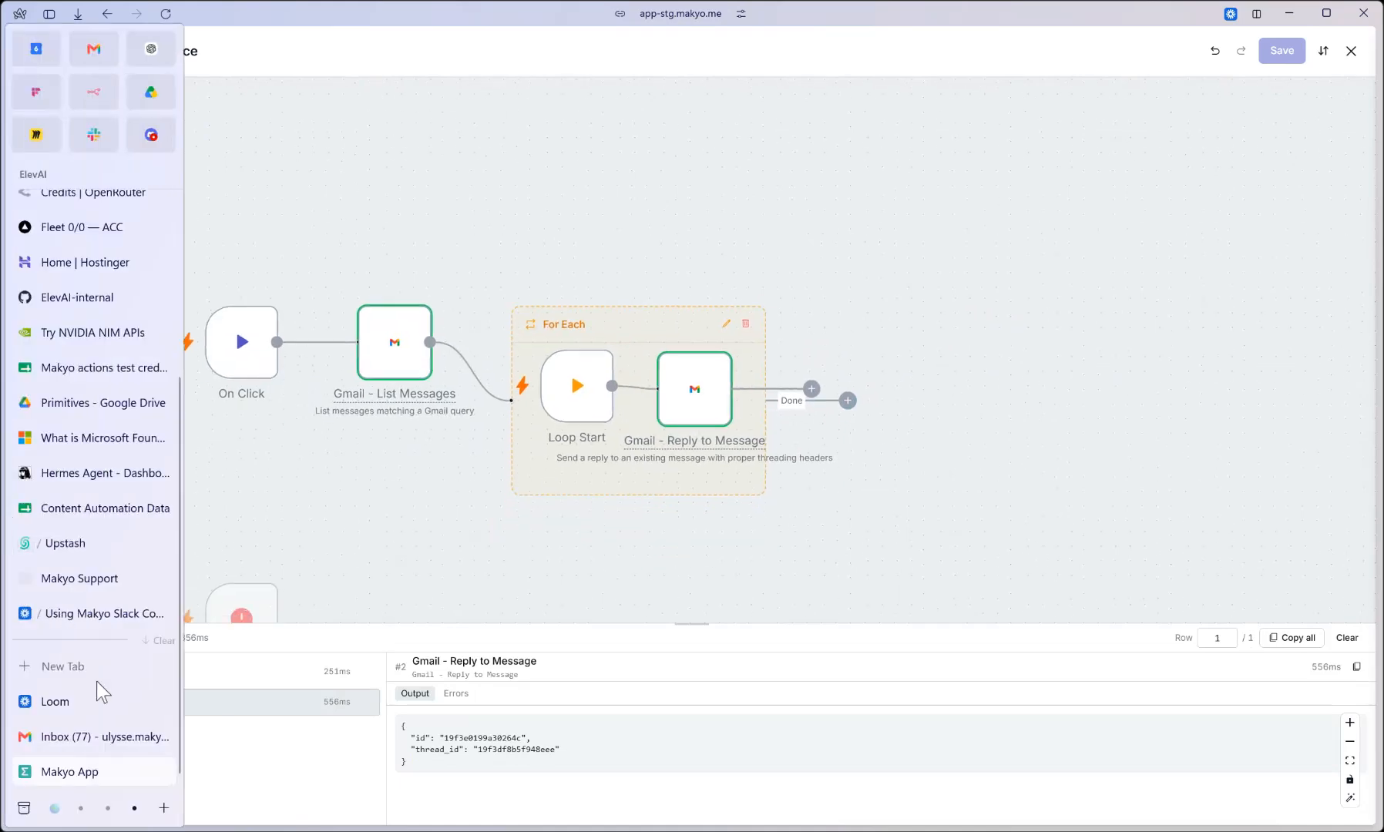
click(107, 743)
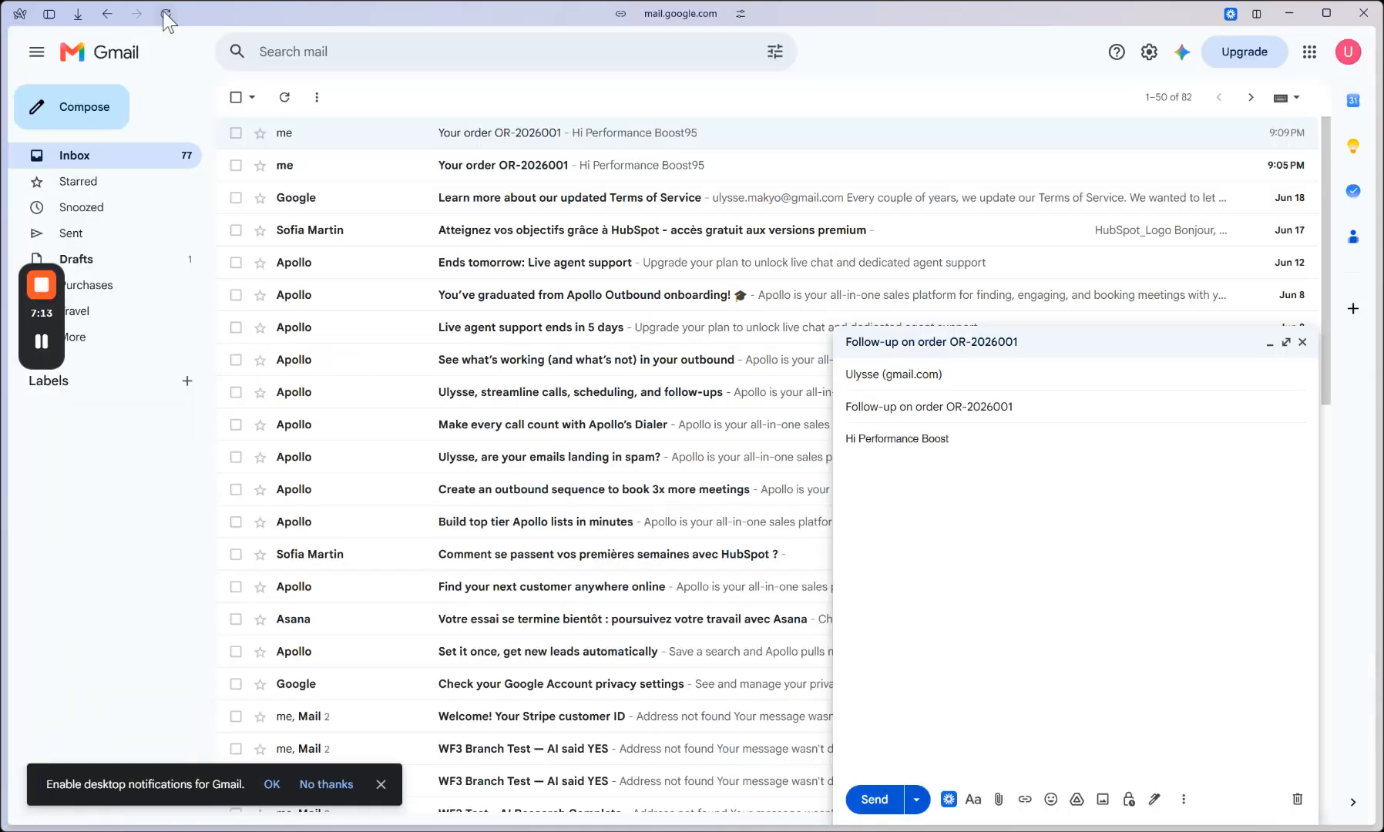
click(397, 50)
text(from:makyo)
key(Return)
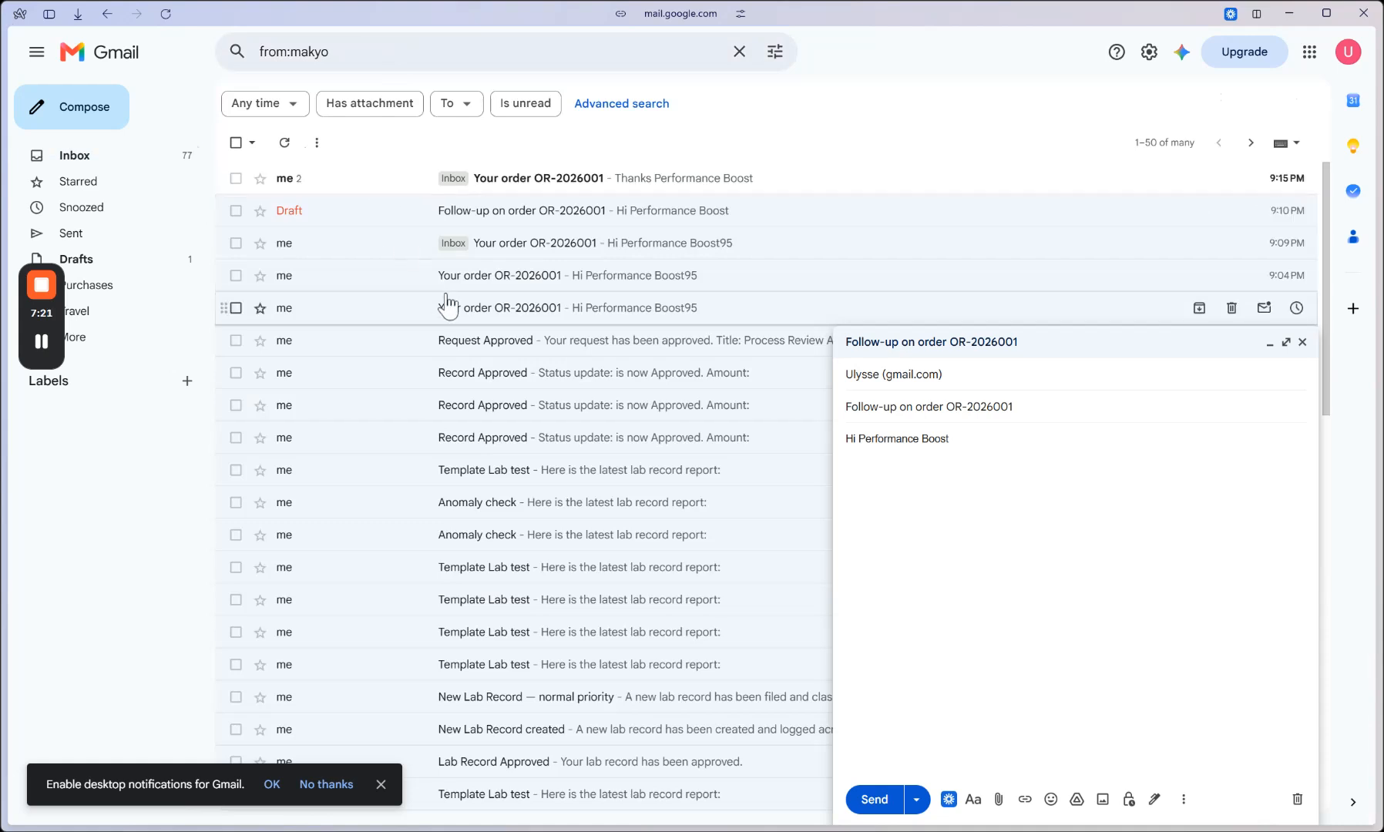
click(389, 190)
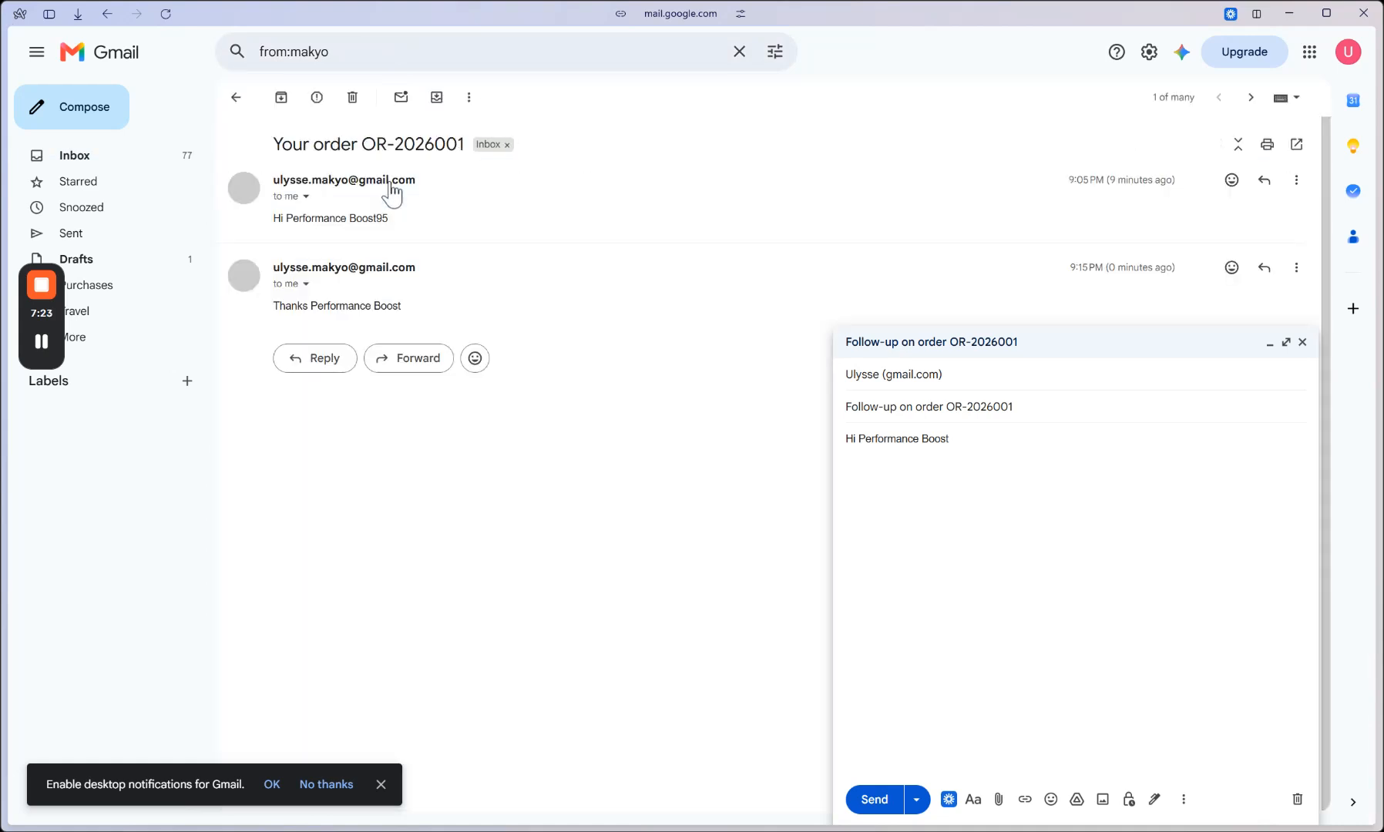
Examine the reply's text in the conversation and the time of the original message it answers
drag(273, 306, 365, 306)
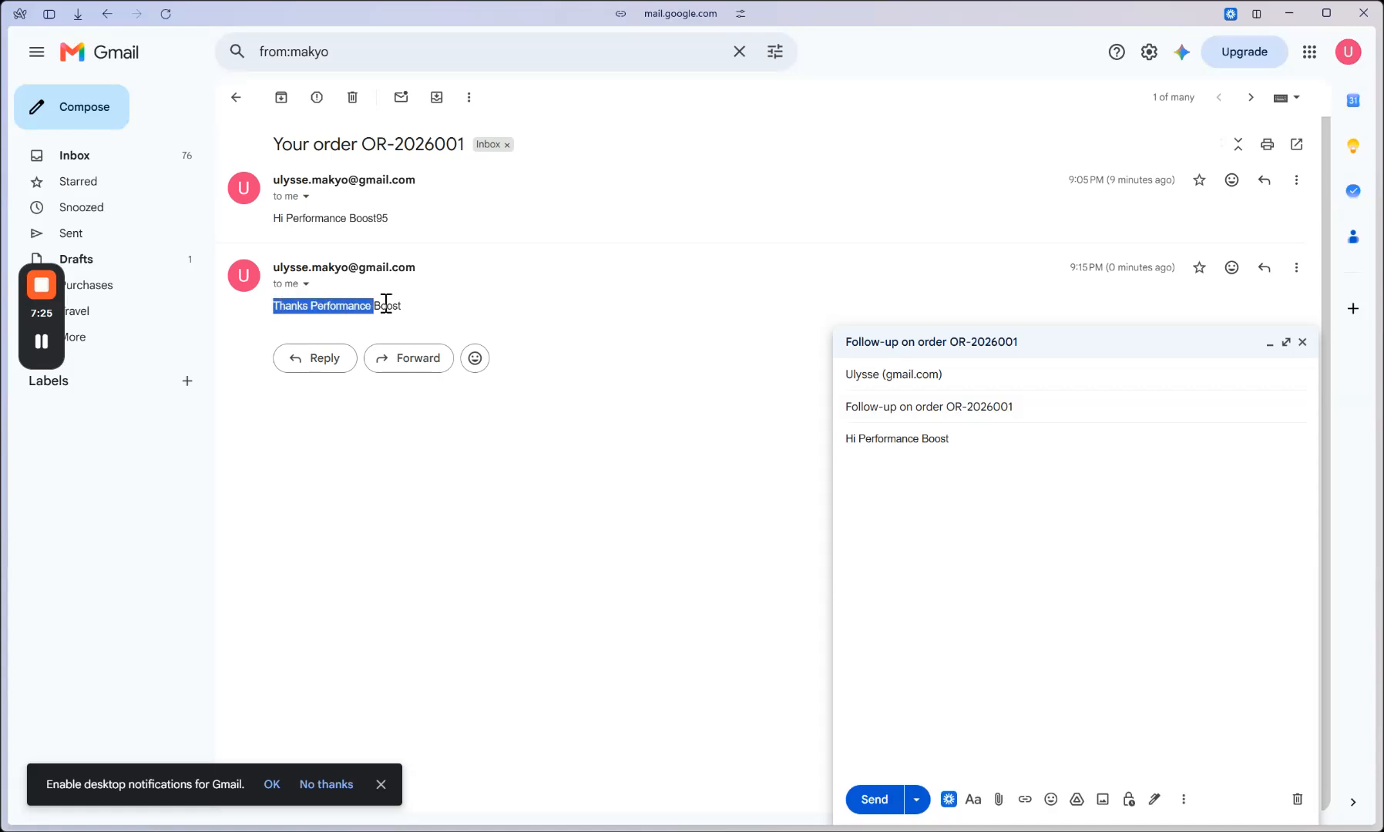
drag(1066, 181, 1186, 190)
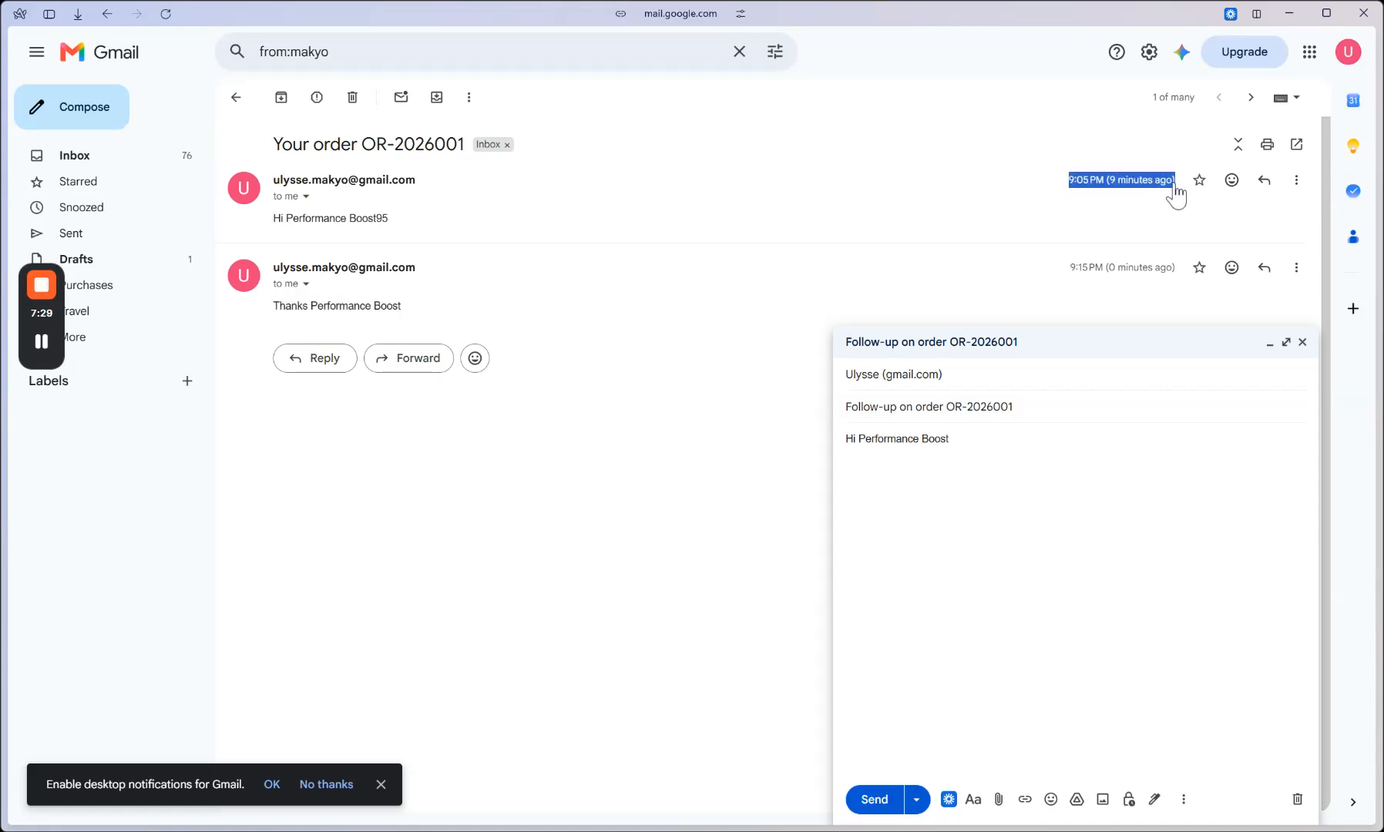
click(1098, 202)
click(1095, 208)
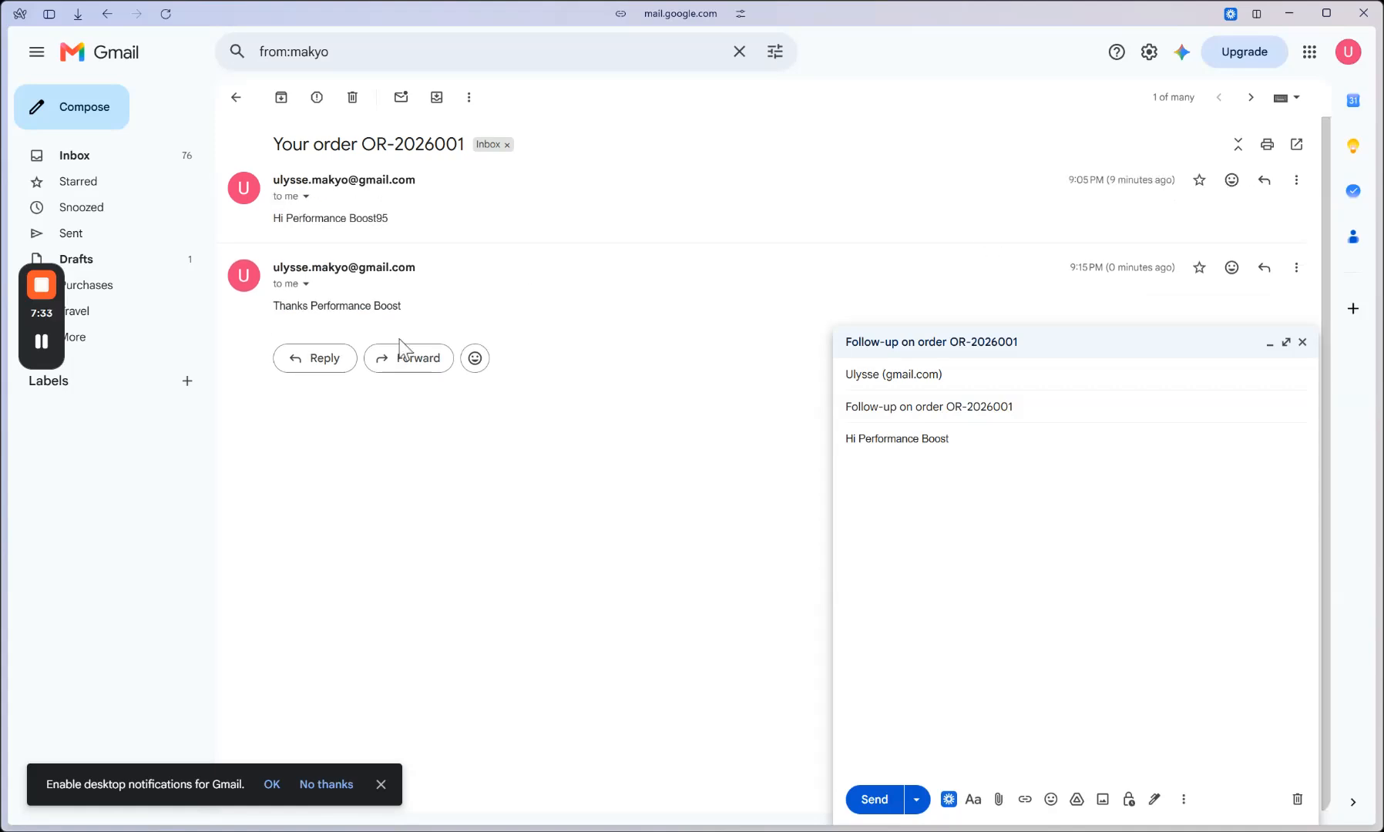
Switch back to the Makyo app and close the action sequence editor
mouse_move(7, 470)
click(89, 780)
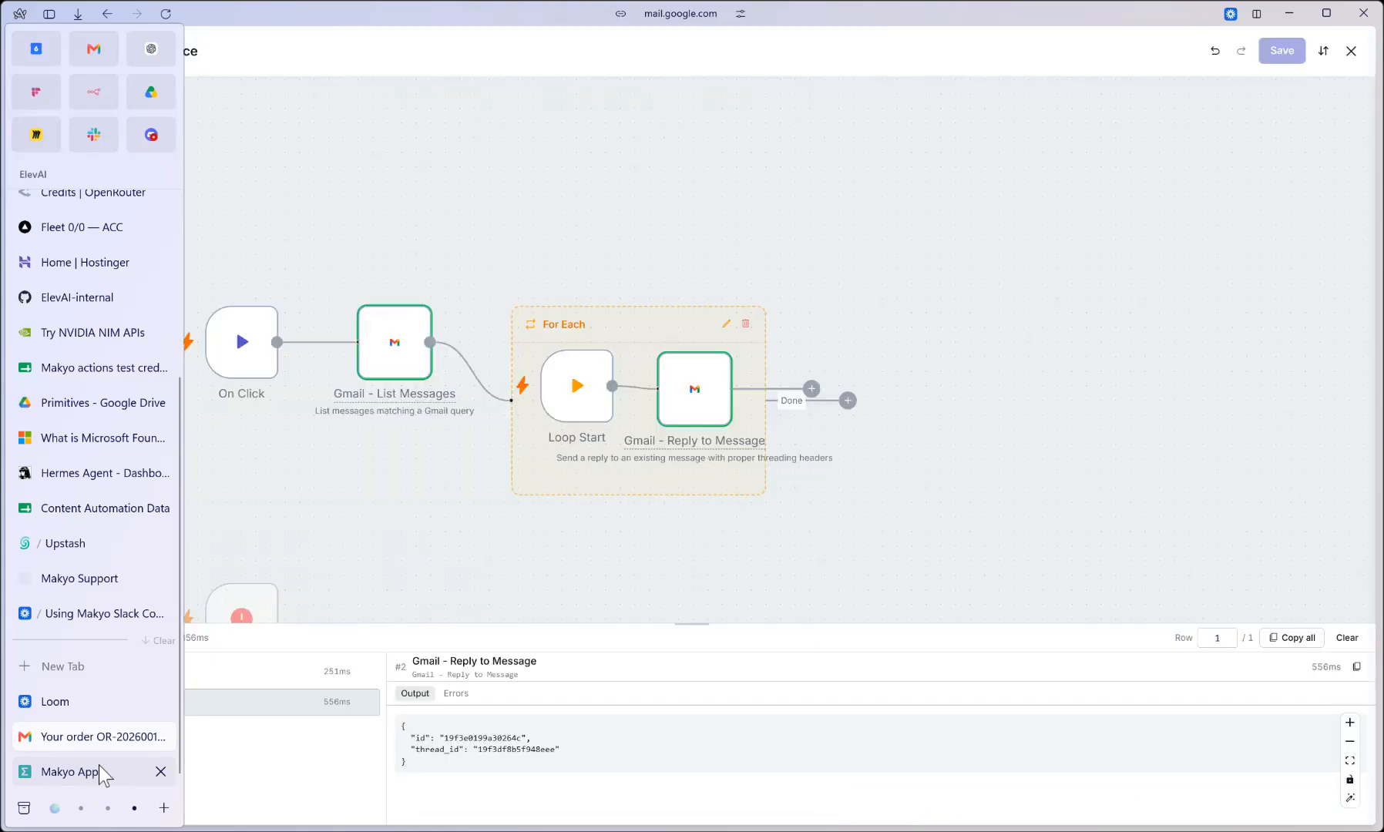
click(1351, 51)
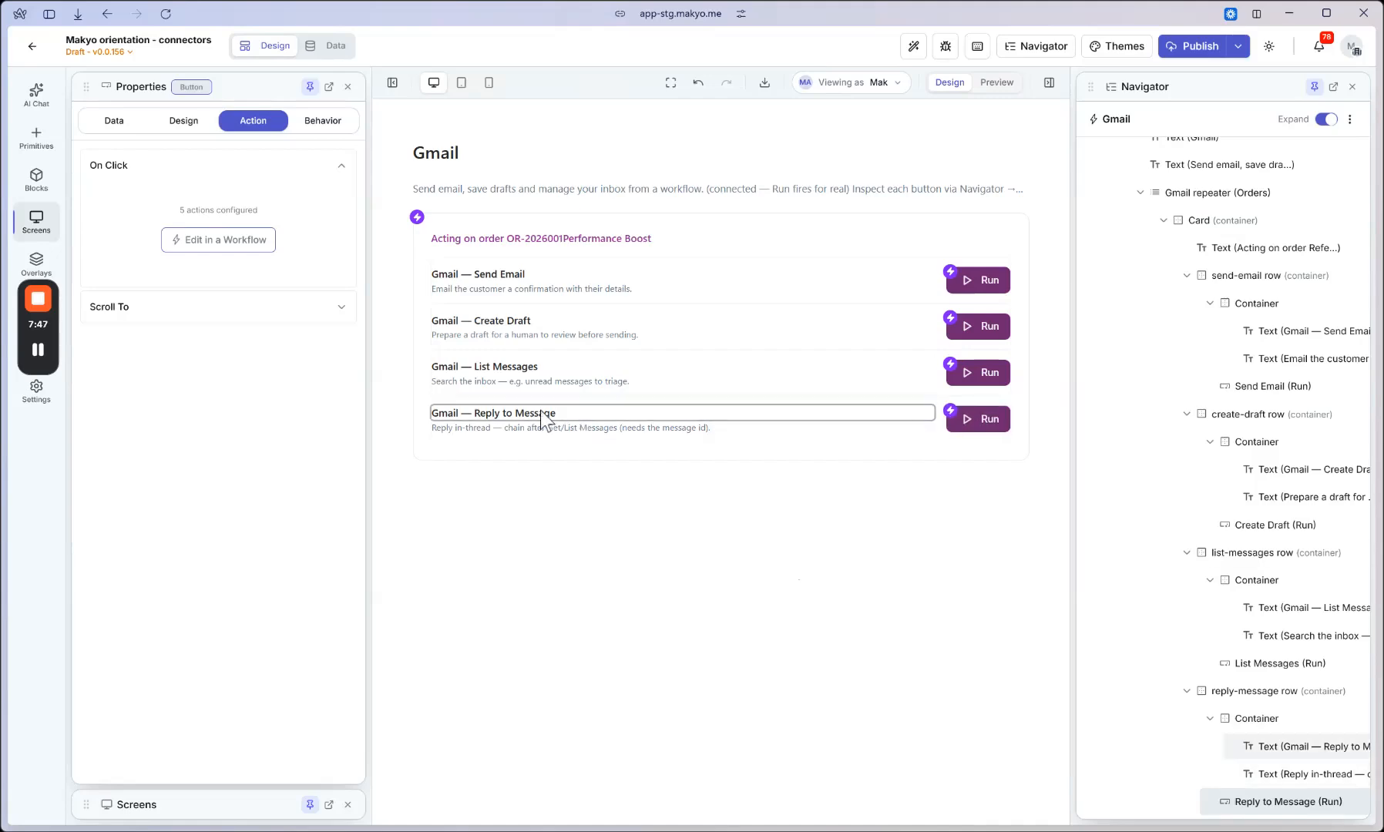
Reopen the Reply to Message workflow, browse the Gmail actions available after the For Each loop, and close the editor without adding any
click(211, 241)
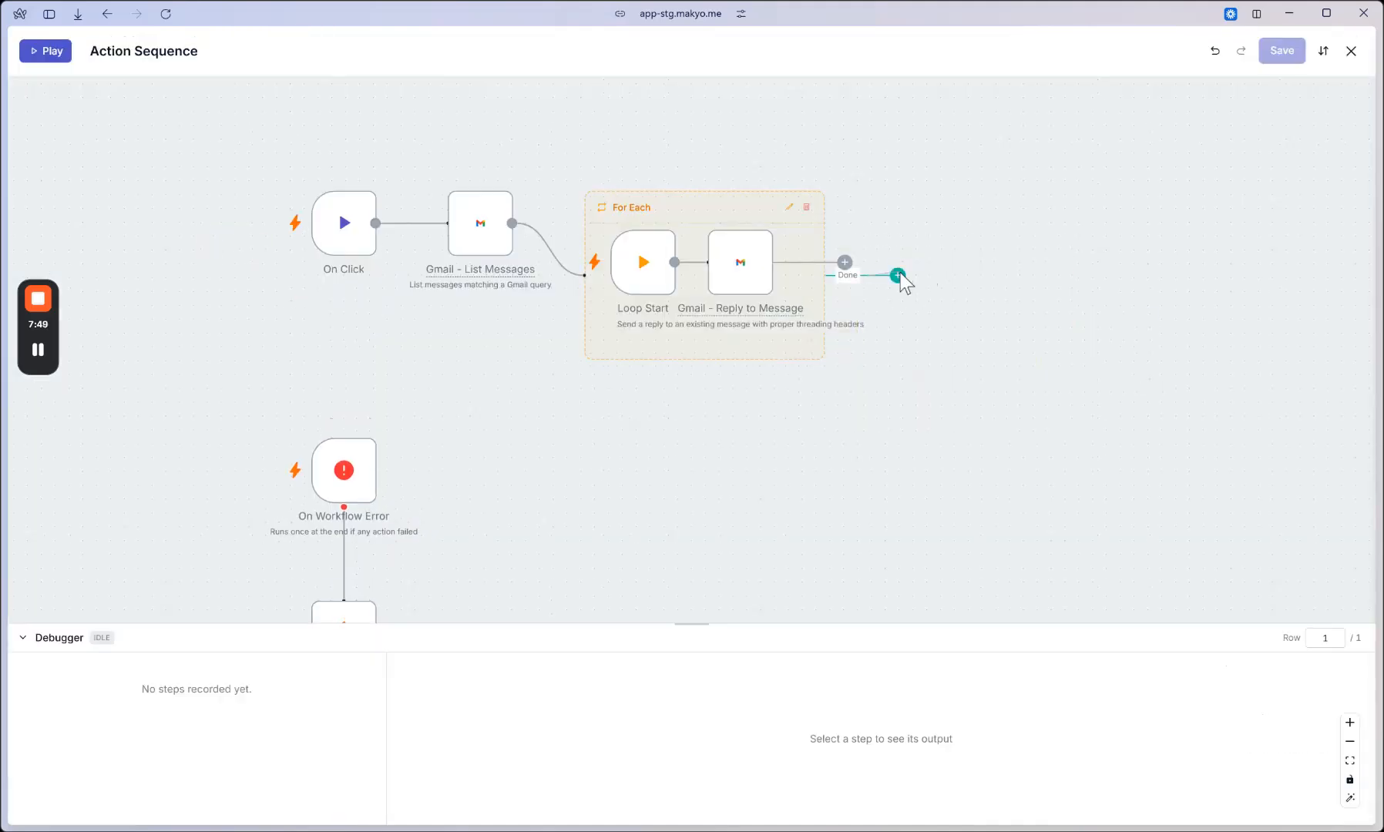
click(898, 275)
text(gmail)
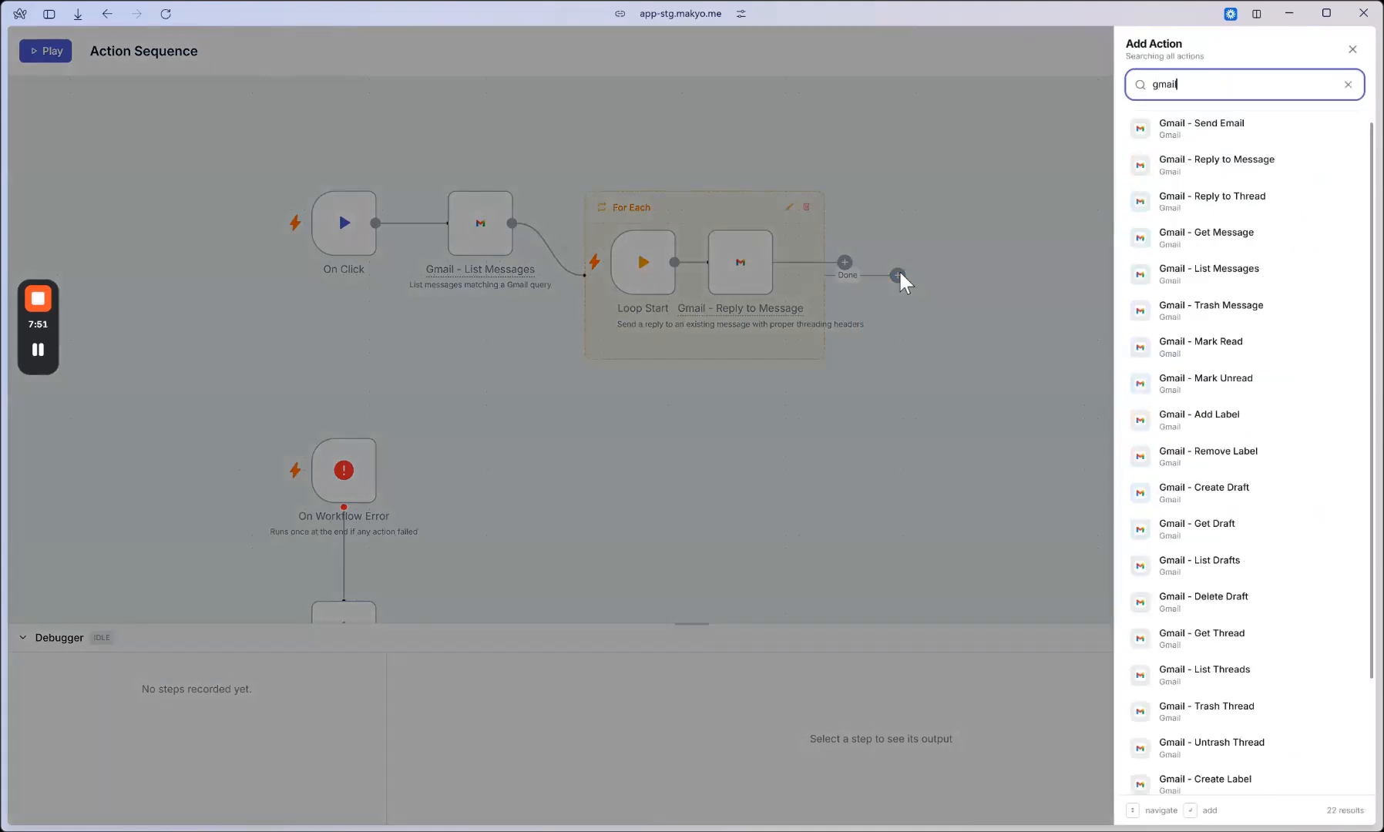
scroll(1264, 339, down, 2)
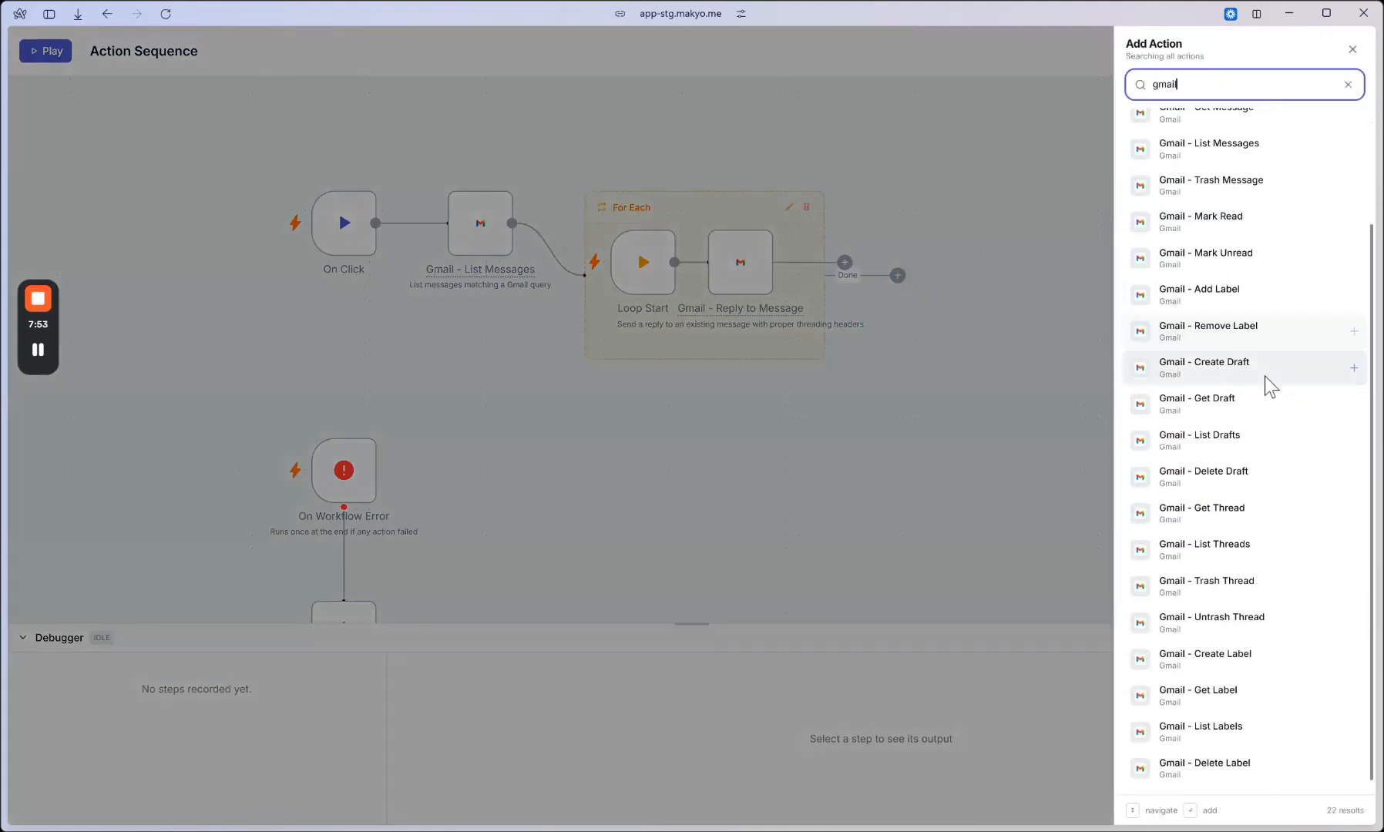
scroll(1264, 385, up, 2)
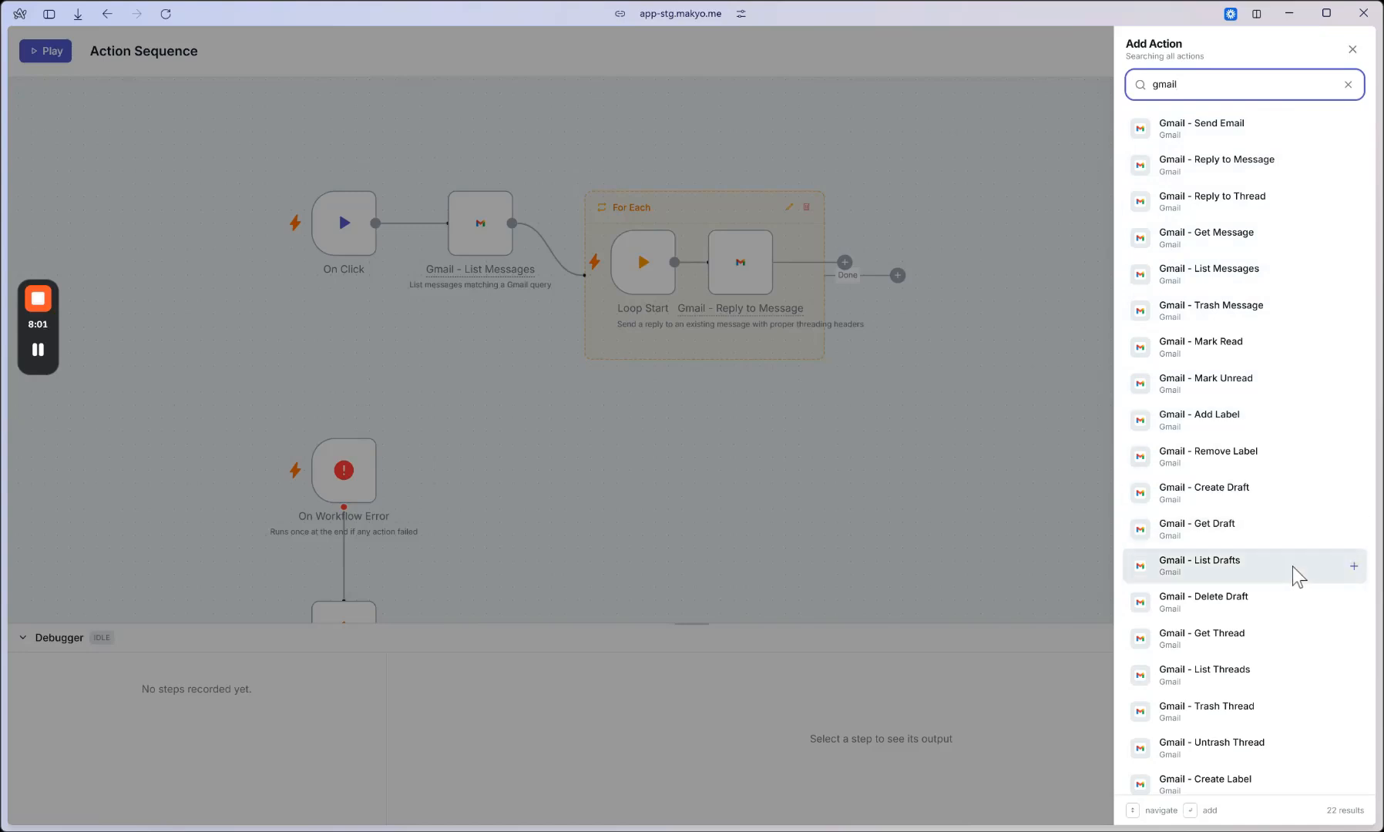
scroll(1285, 566, down, 2)
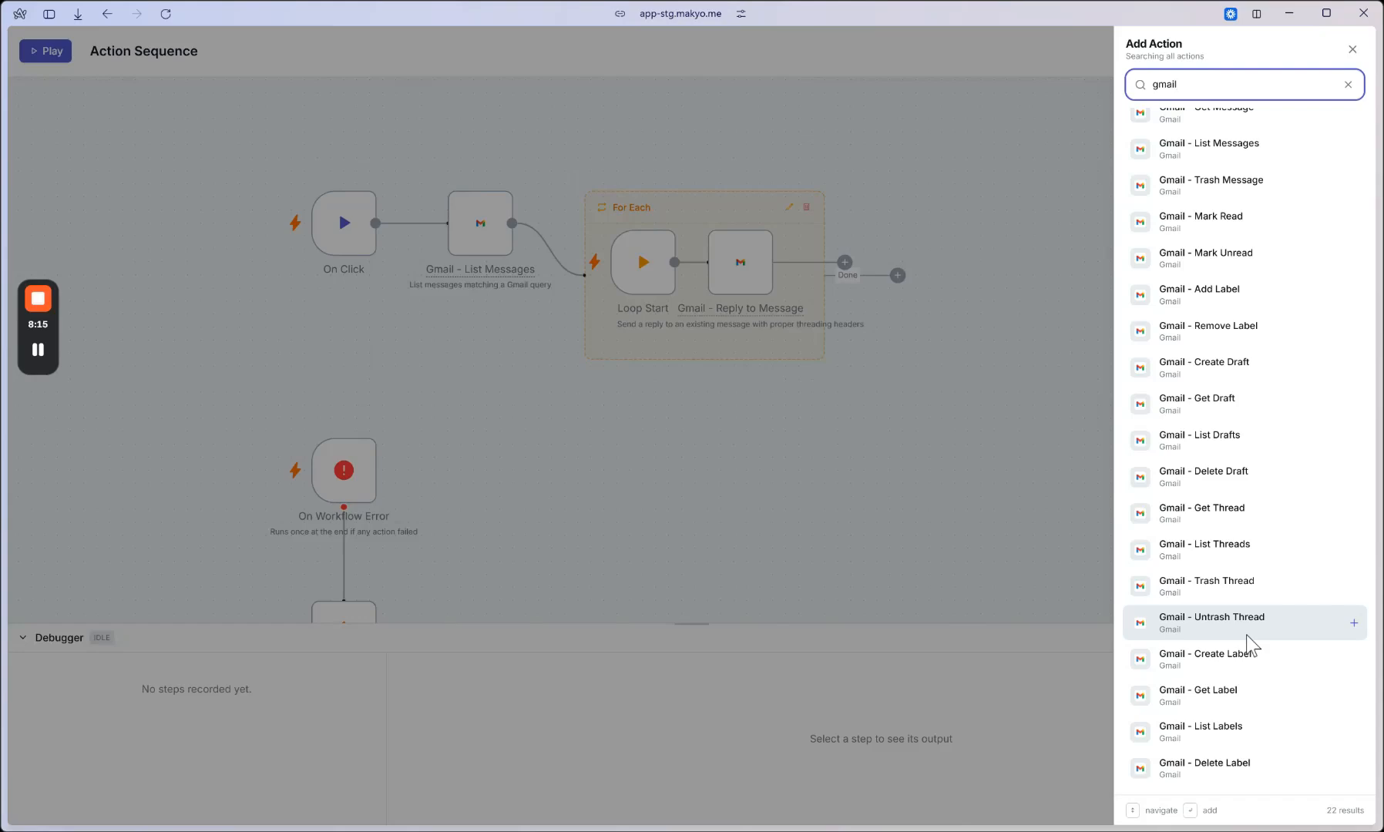
click(1352, 50)
click(1350, 49)
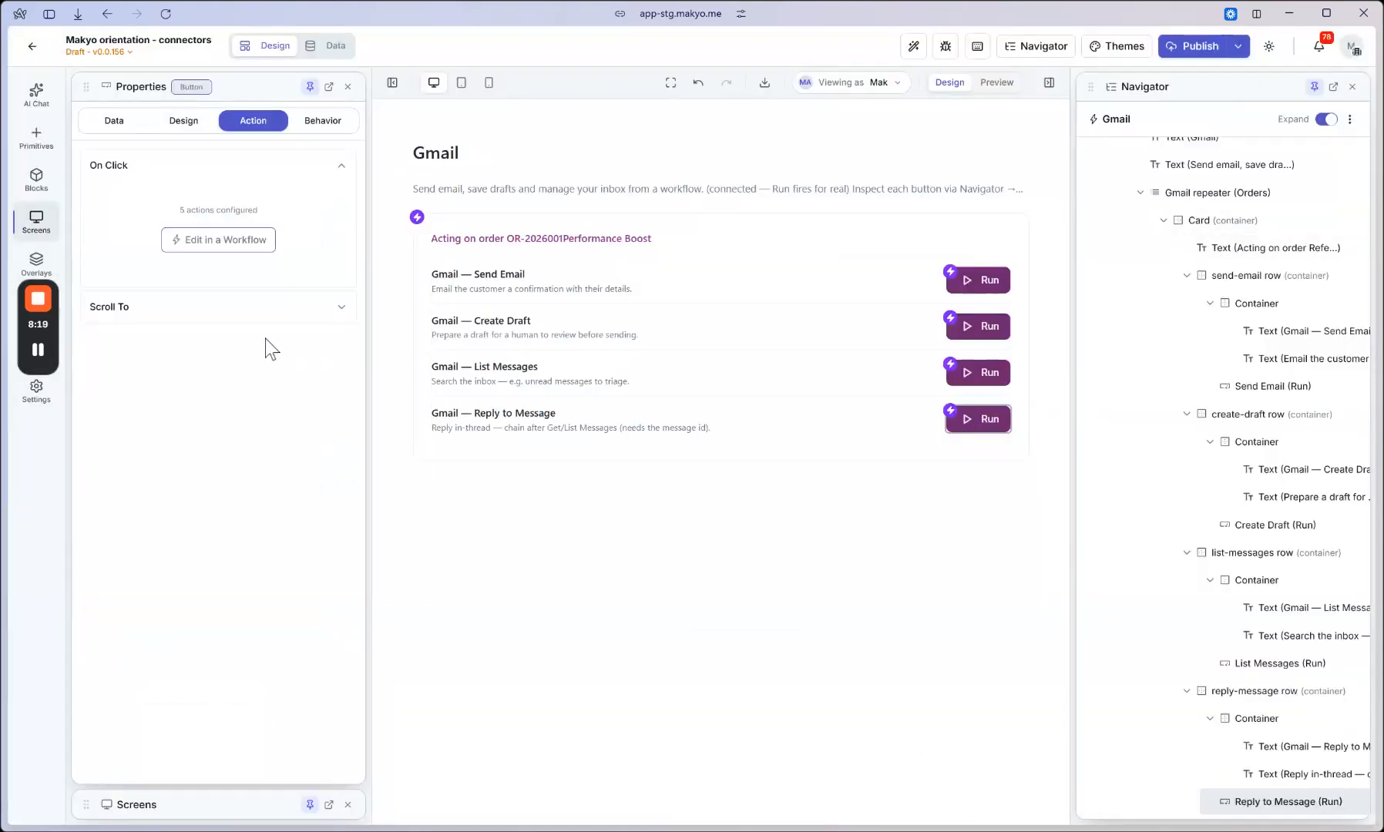